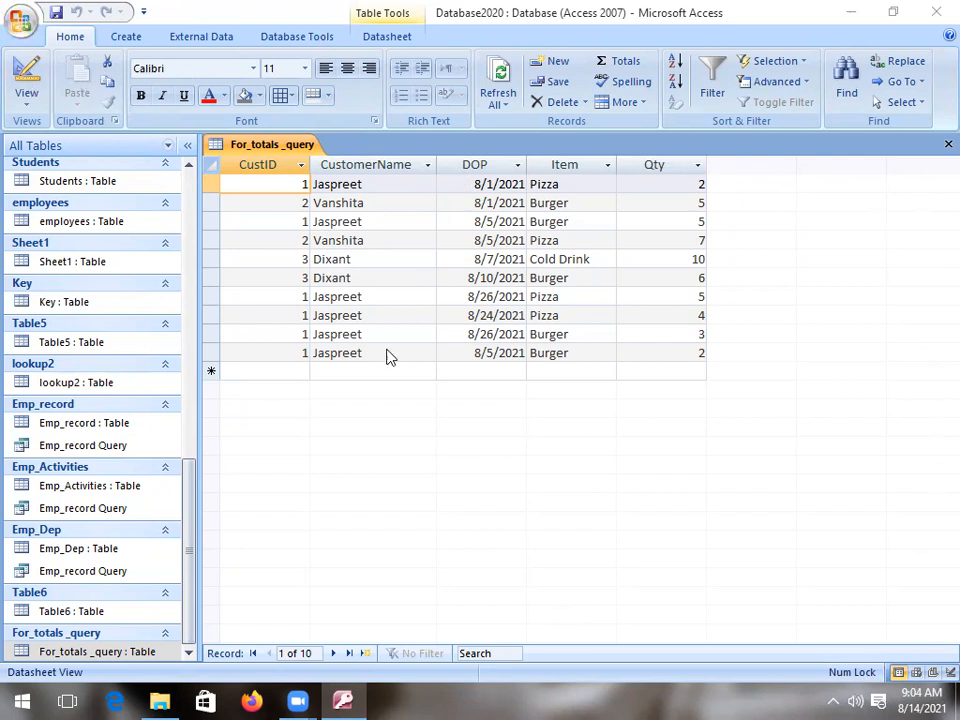
# Step: Start a new query with the Crosstab Query Wizard
pyautogui.click(124, 37)
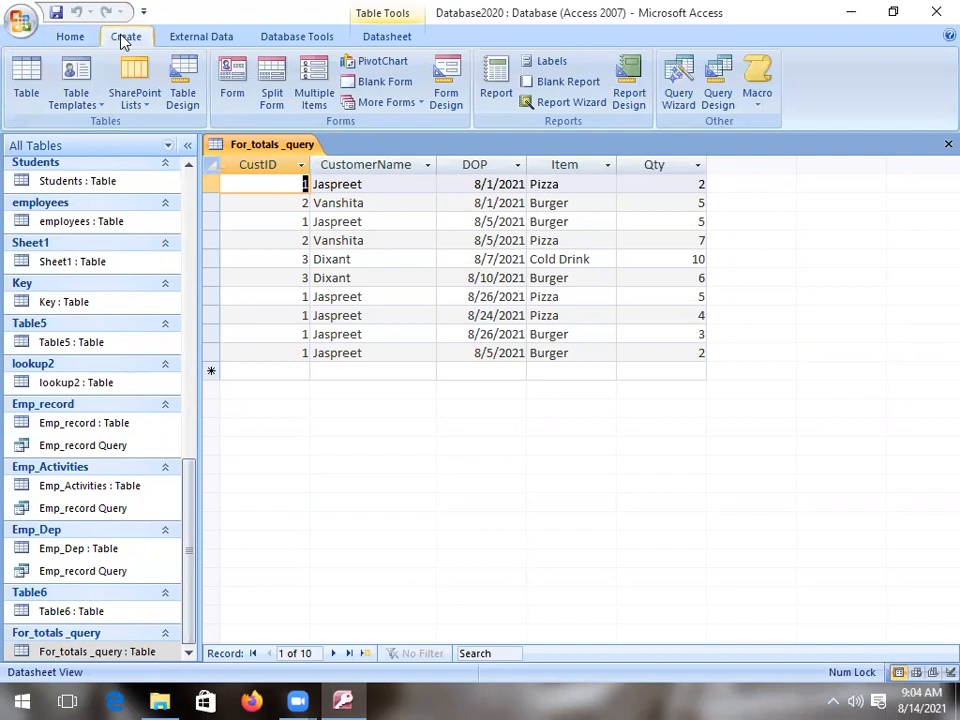
pyautogui.click(676, 84)
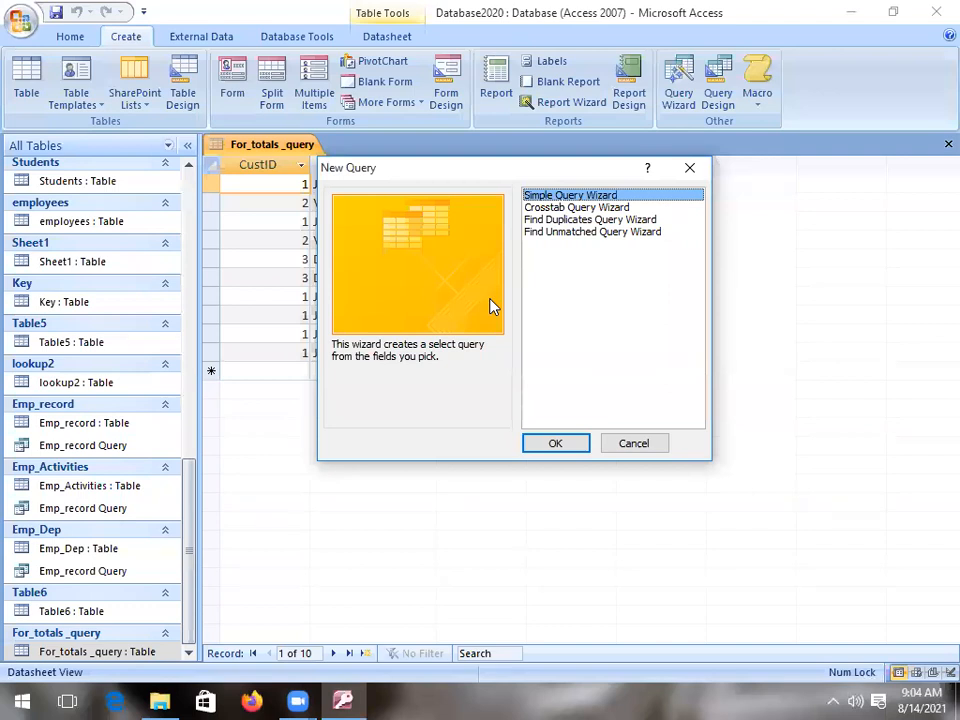
pyautogui.doubleClick(575, 209)
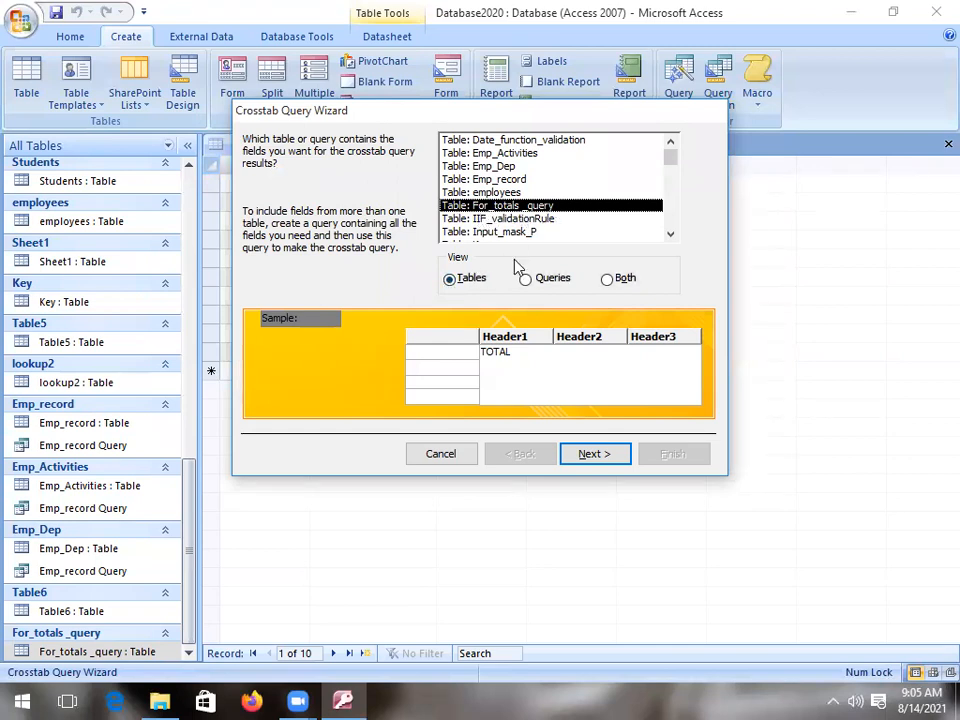
# Step: Browse the available tables and queries, and choose the For_totals _query table as the crosstab's source
pyautogui.moveTo(671, 171); pyautogui.dragTo(681, 199)
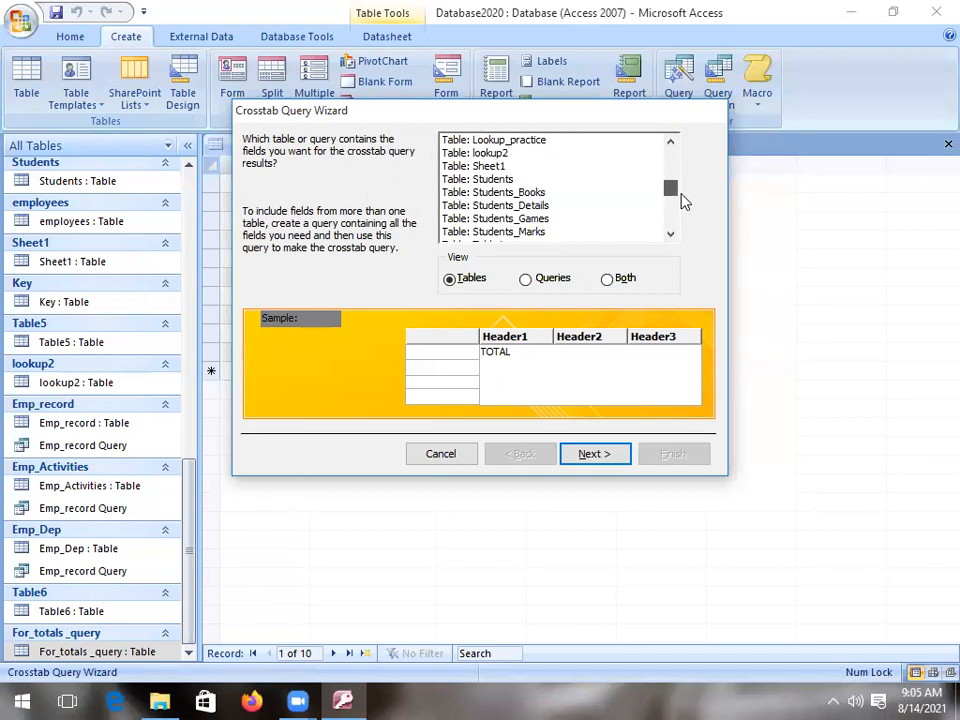
pyautogui.click(526, 280)
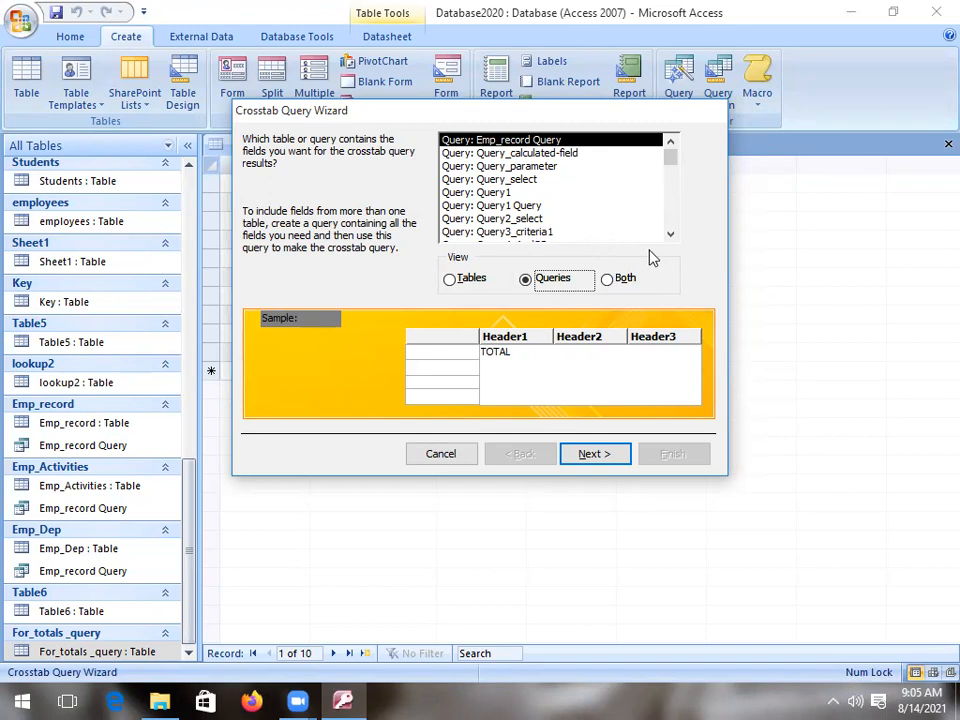
pyautogui.click(615, 281)
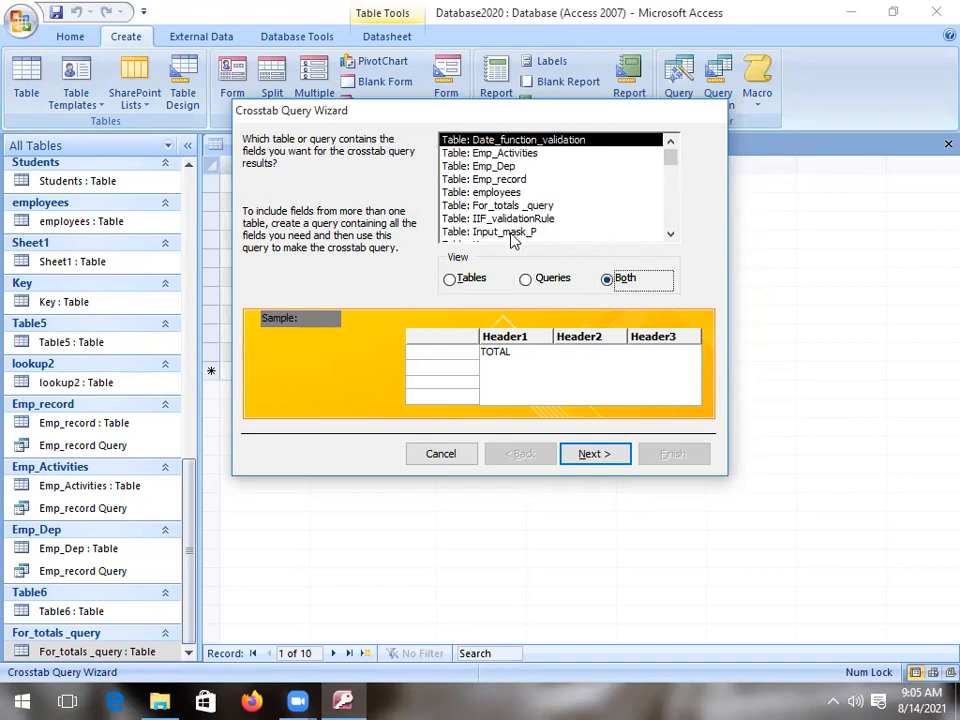
pyautogui.click(450, 280)
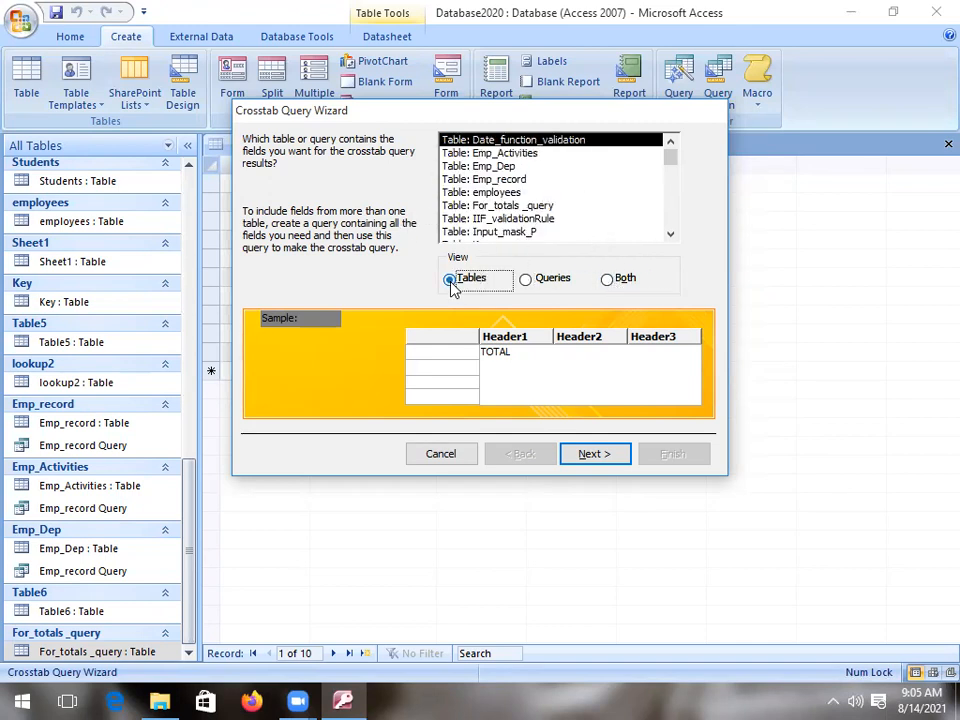
pyautogui.click(495, 208)
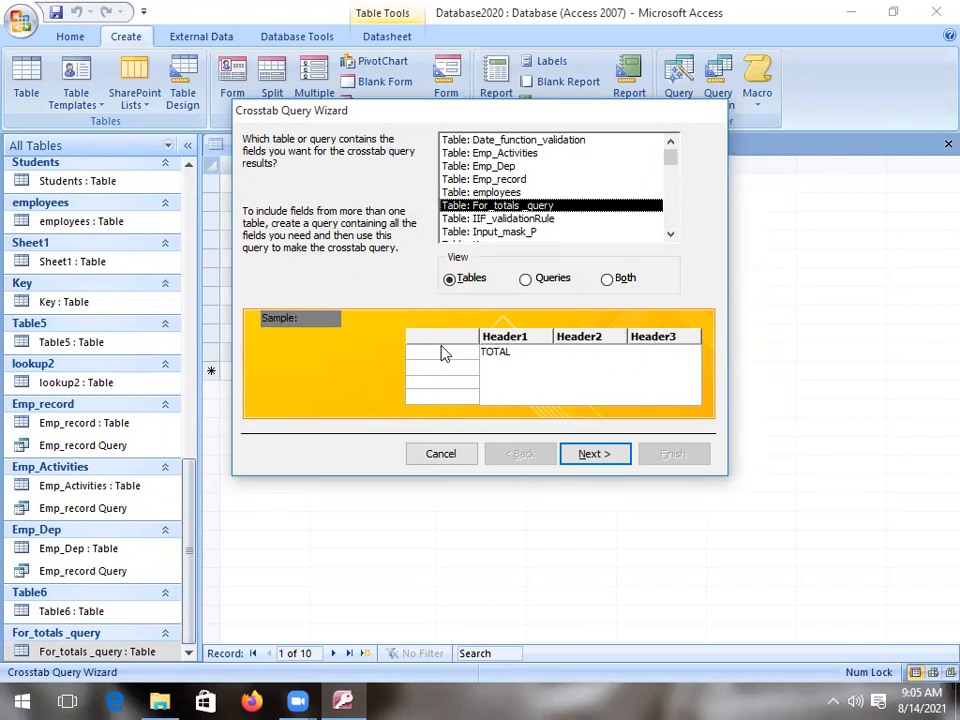
pyautogui.click(612, 458)
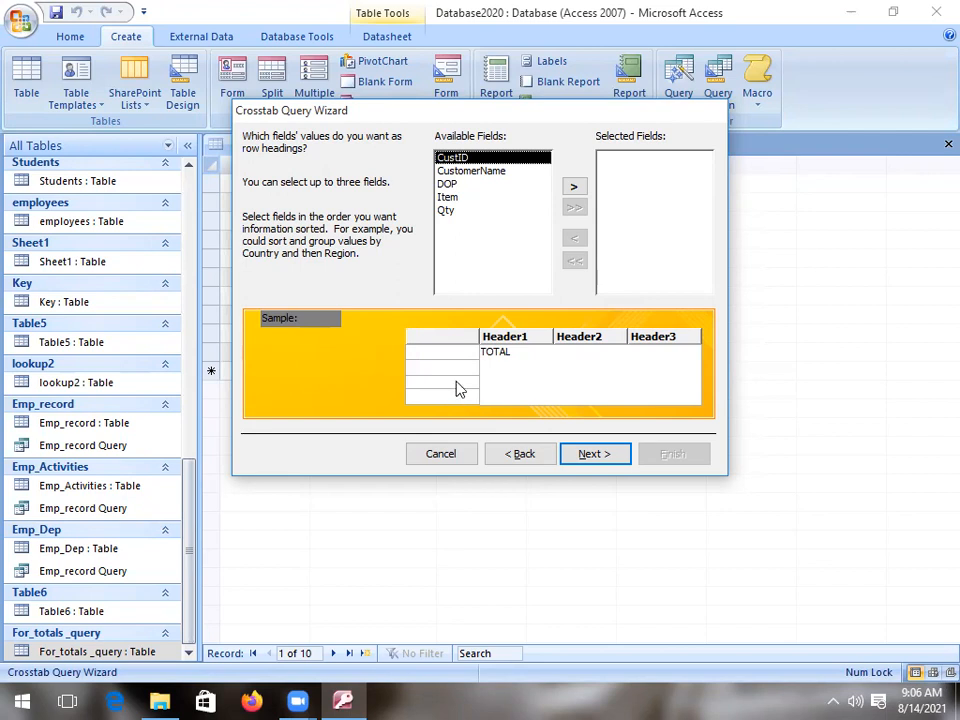
# Step: Assign CustomerName as the crosstab's row heading and Item as its column heading
pyautogui.click(474, 179)
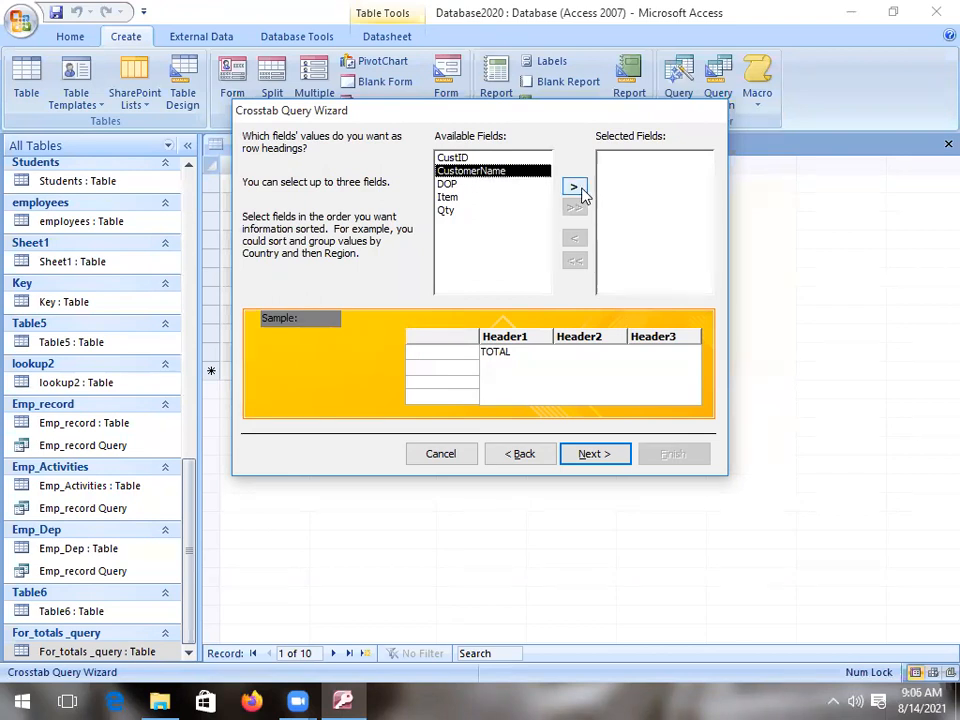
pyautogui.click(577, 189)
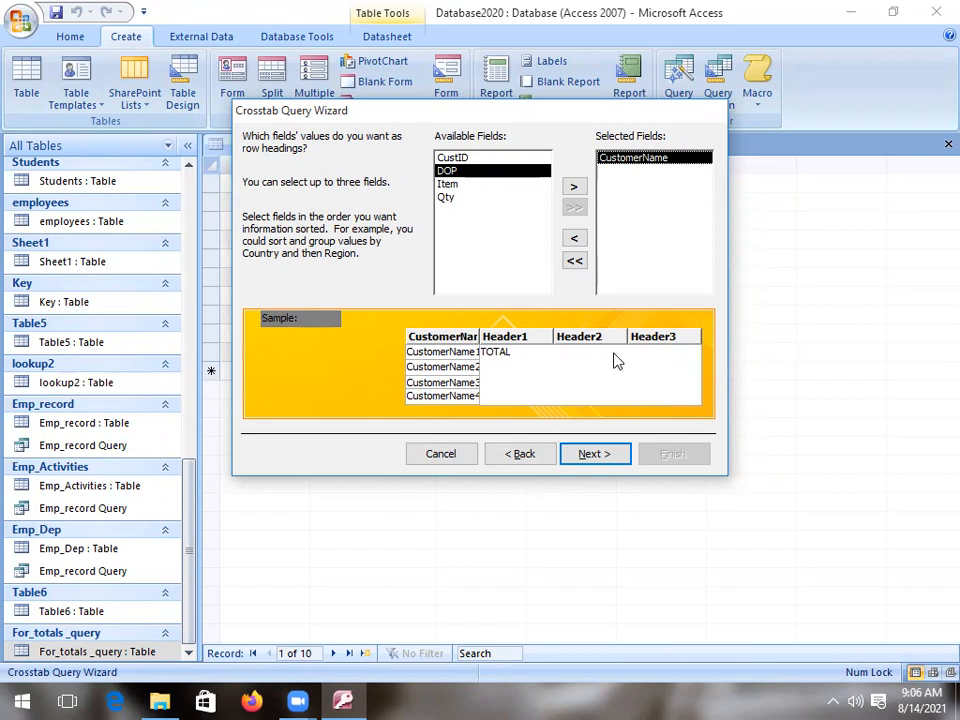
pyautogui.click(604, 459)
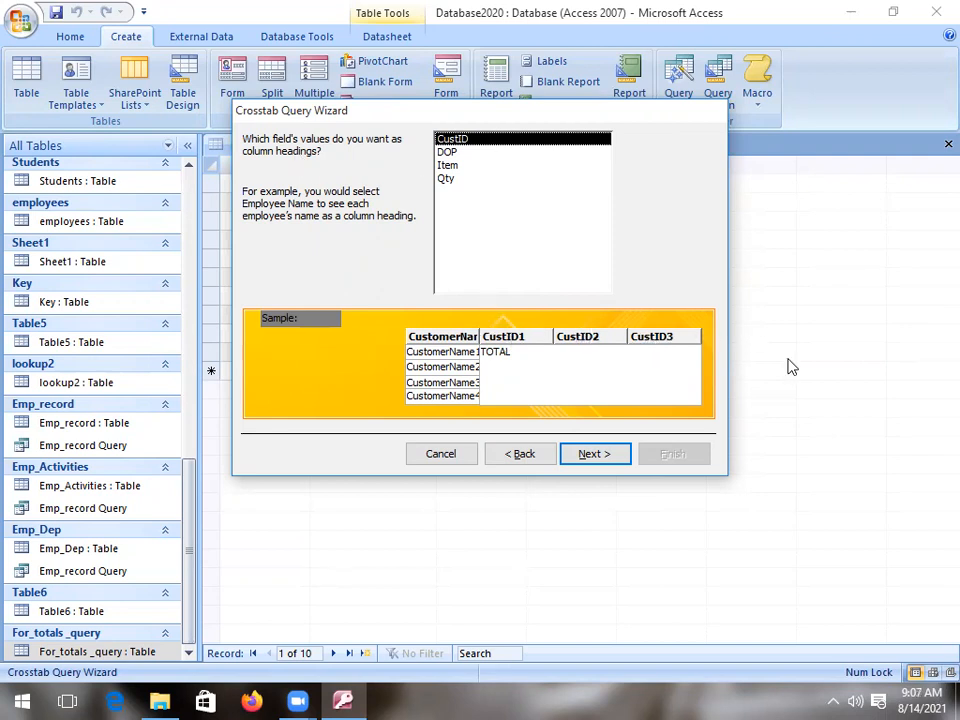
pyautogui.click(447, 167)
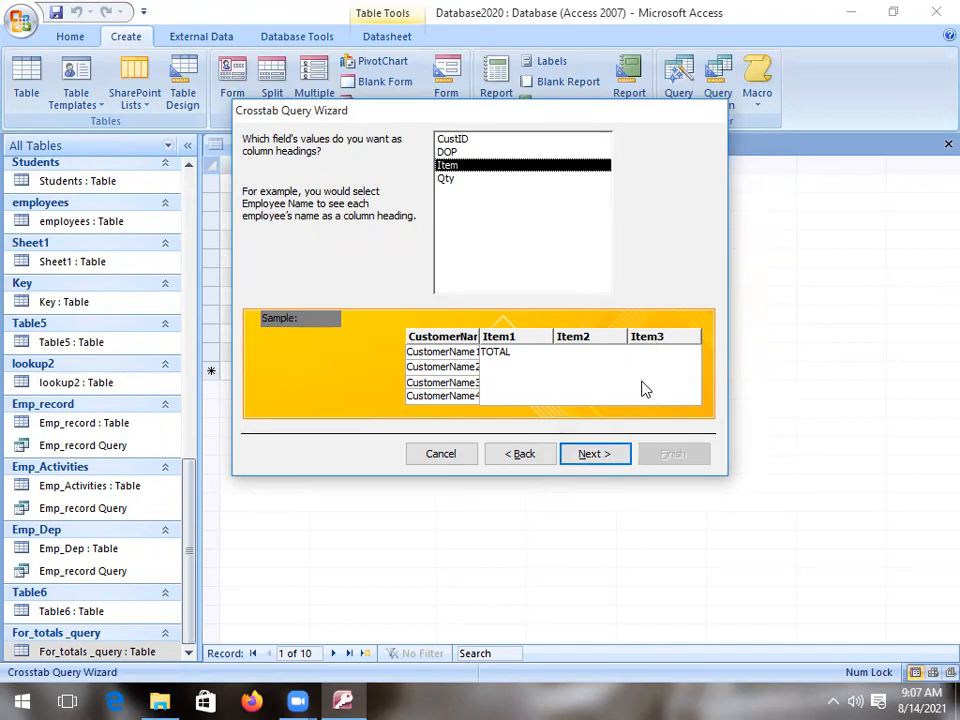
pyautogui.click(580, 454)
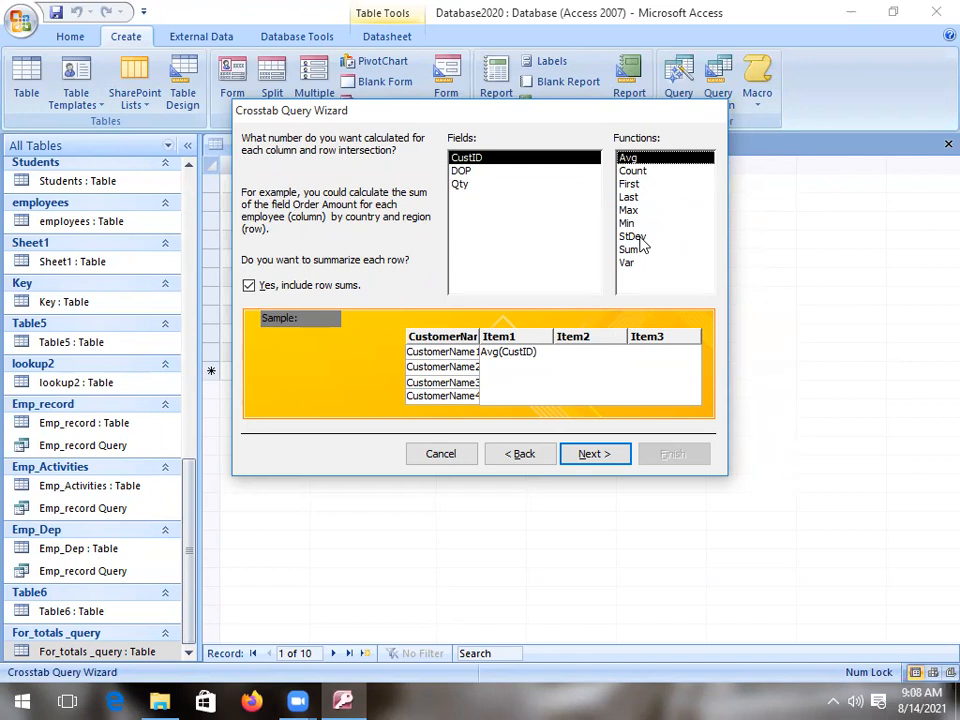
# Step: Calculate the Sum of Qty at each row and column intersection, with row sums included
pyautogui.click(462, 189)
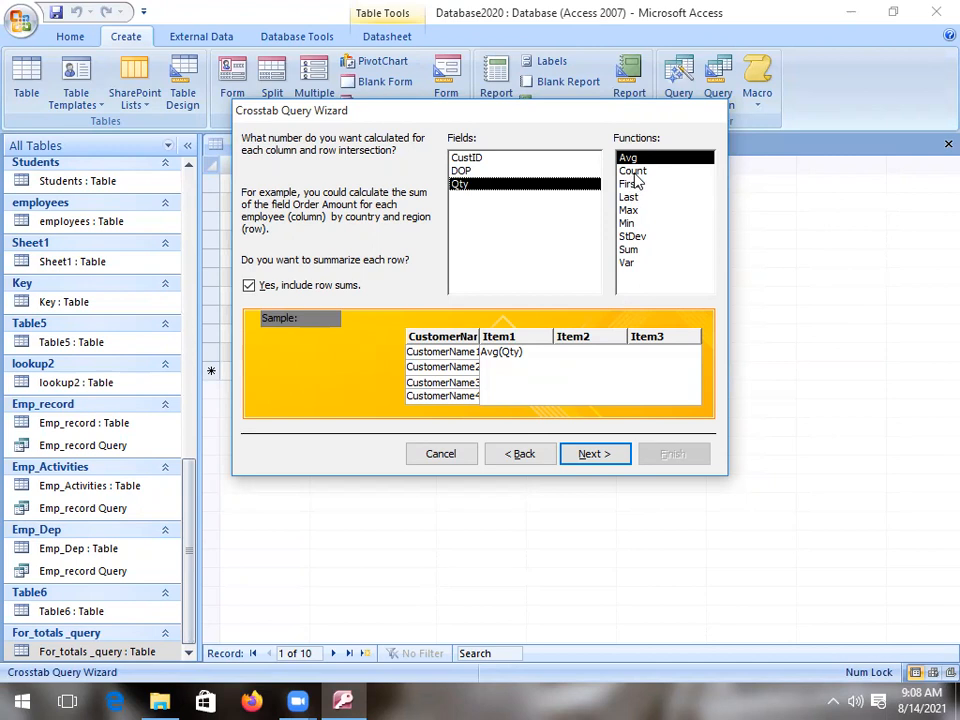
pyautogui.click(632, 251)
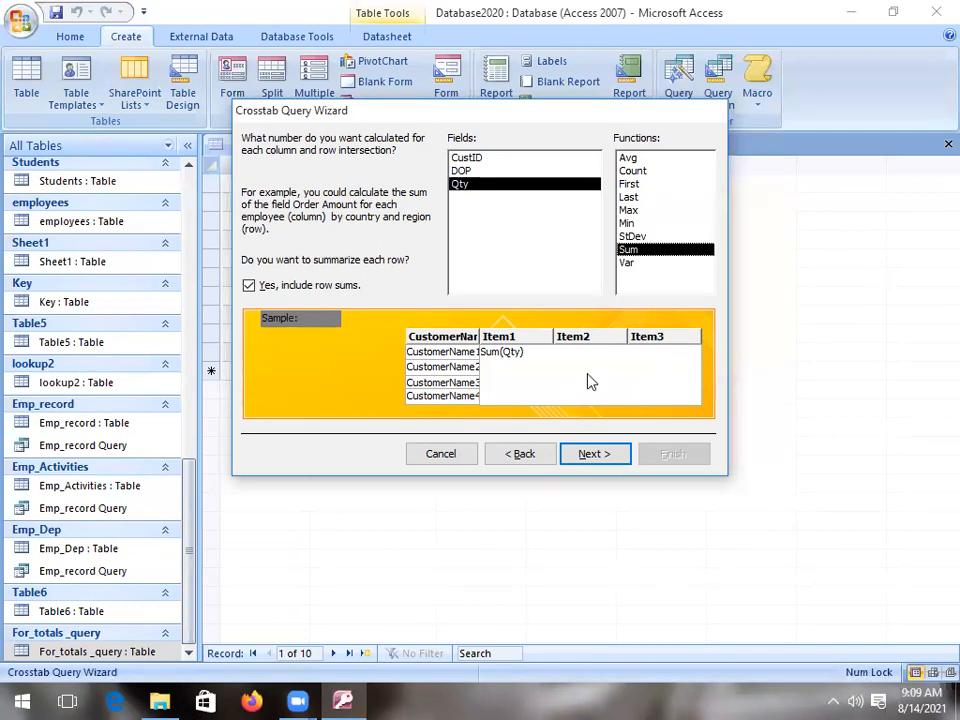
pyautogui.click(585, 455)
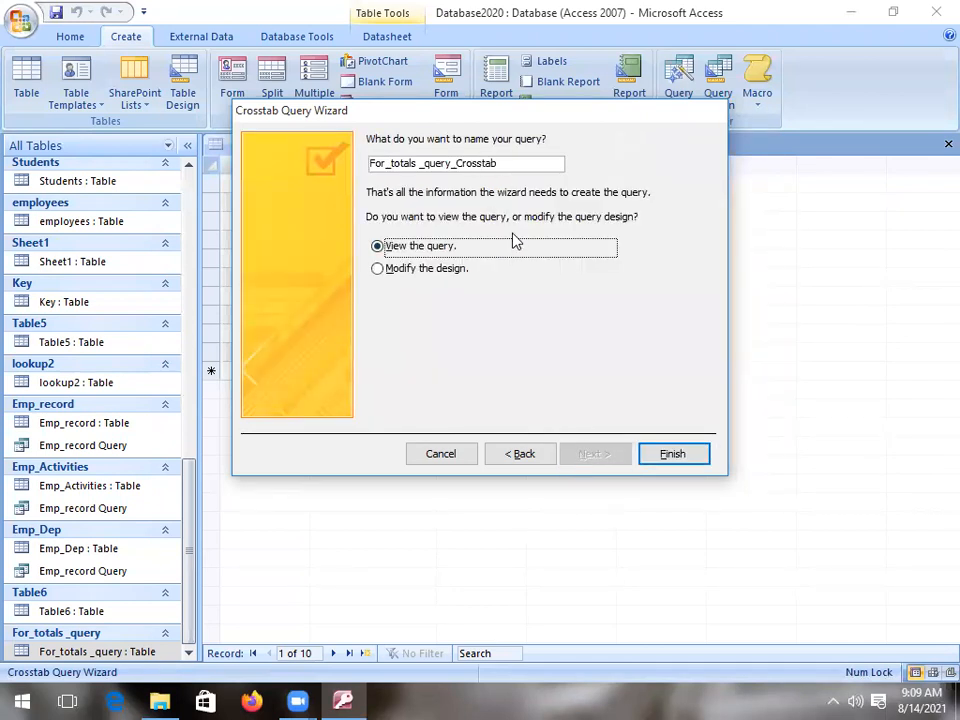
# Step: Finish the crosstab query under the suggested name For_totals _query_Crosstab, with the option to view the query
pyautogui.click(531, 162)
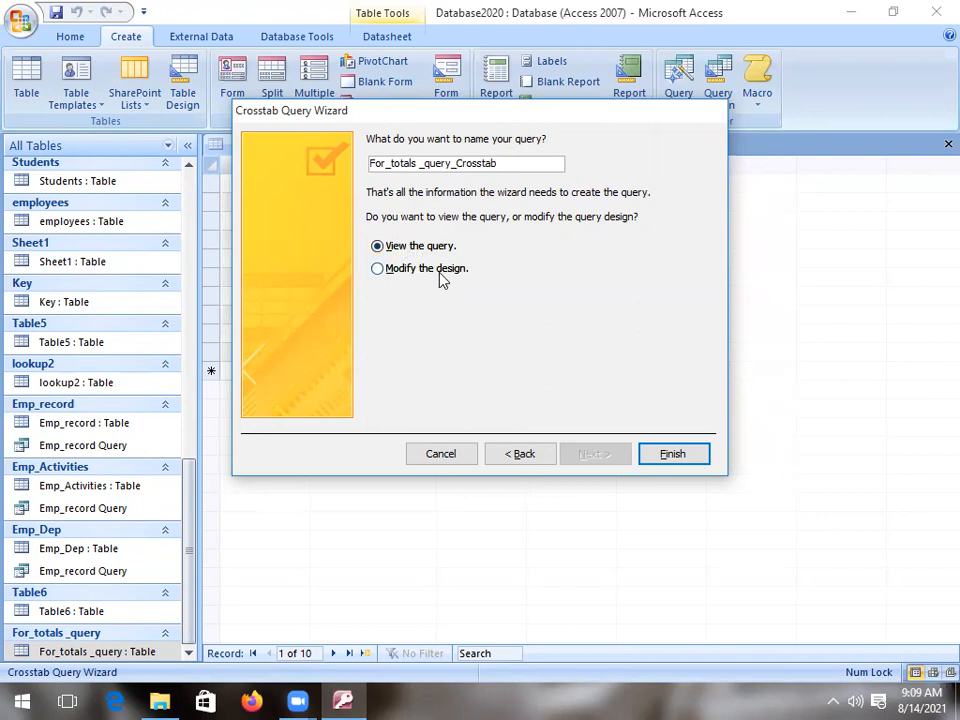
pyautogui.click(377, 270)
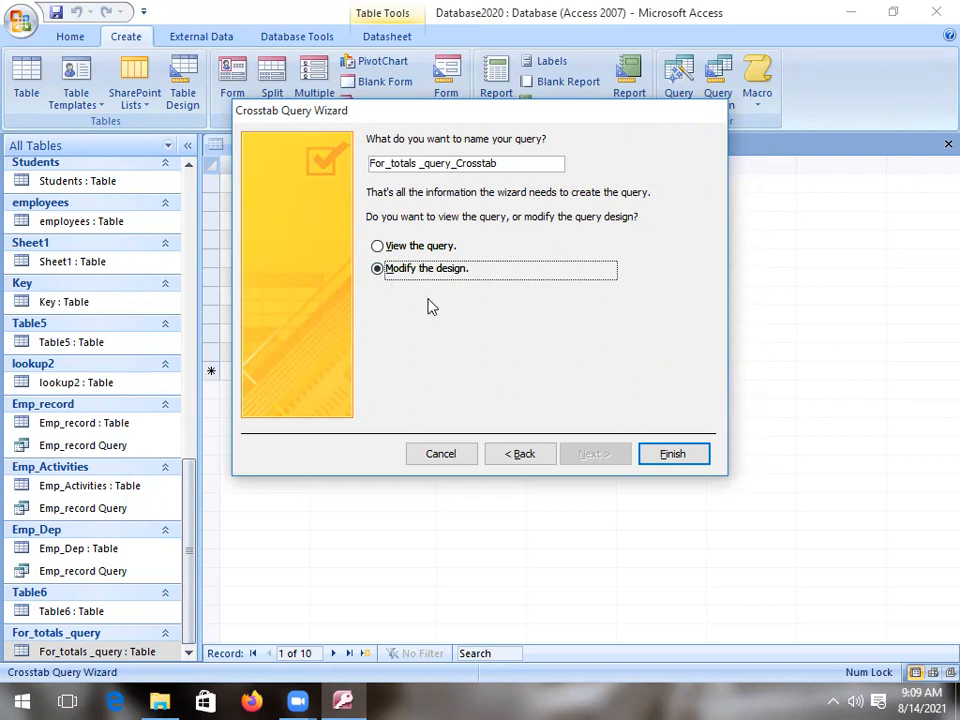
pyautogui.click(378, 247)
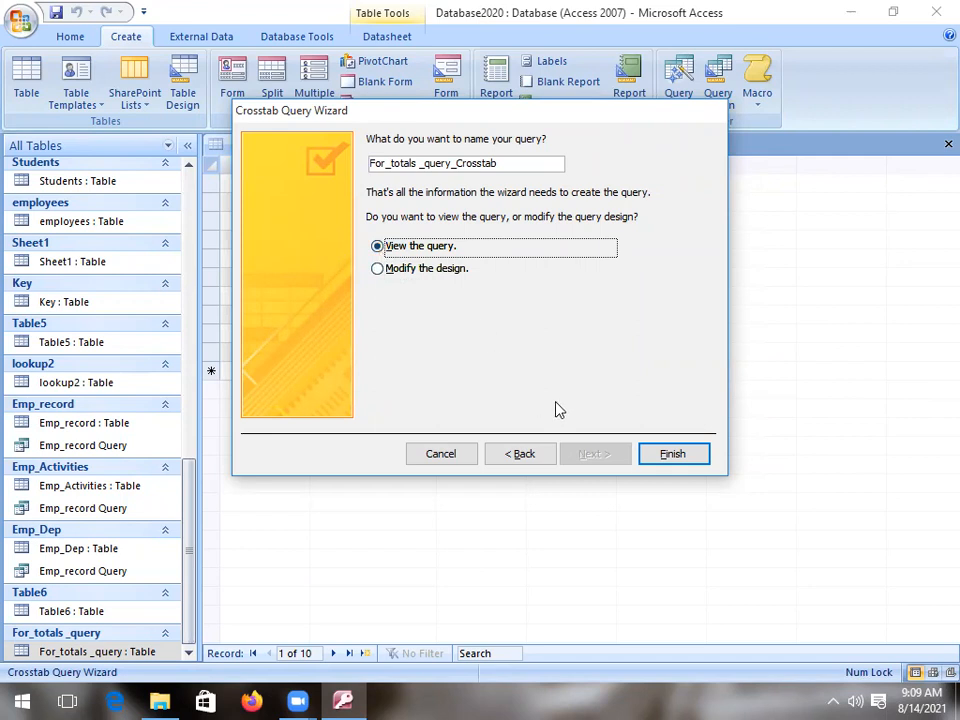
pyautogui.click(673, 454)
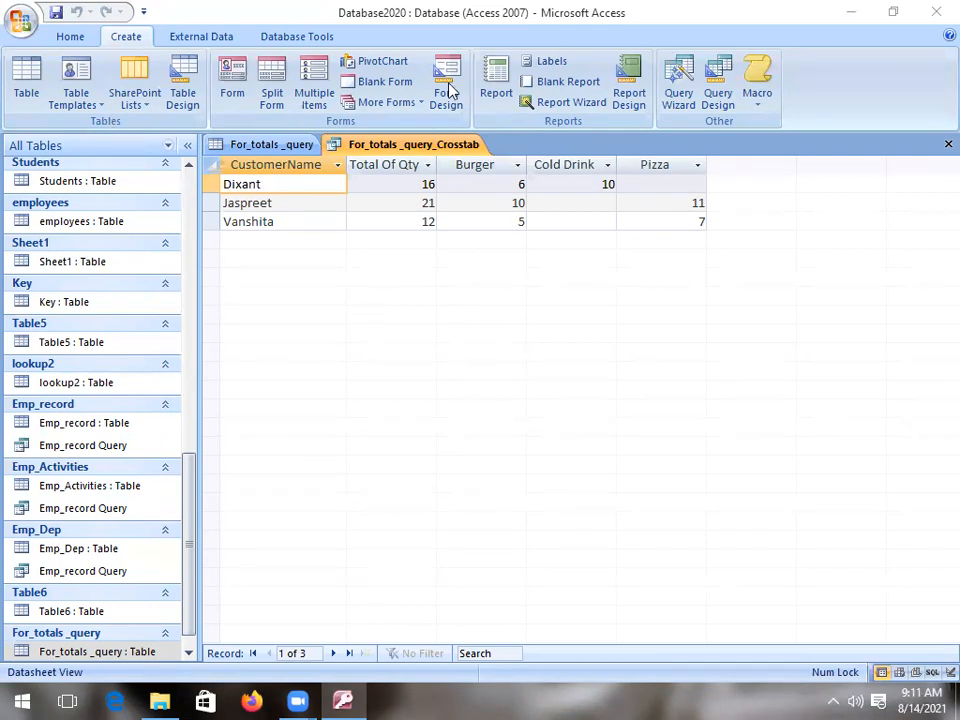
# Step: Compare the crosstab query's totals with the source records in the For_totals _query table
pyautogui.click(268, 145)
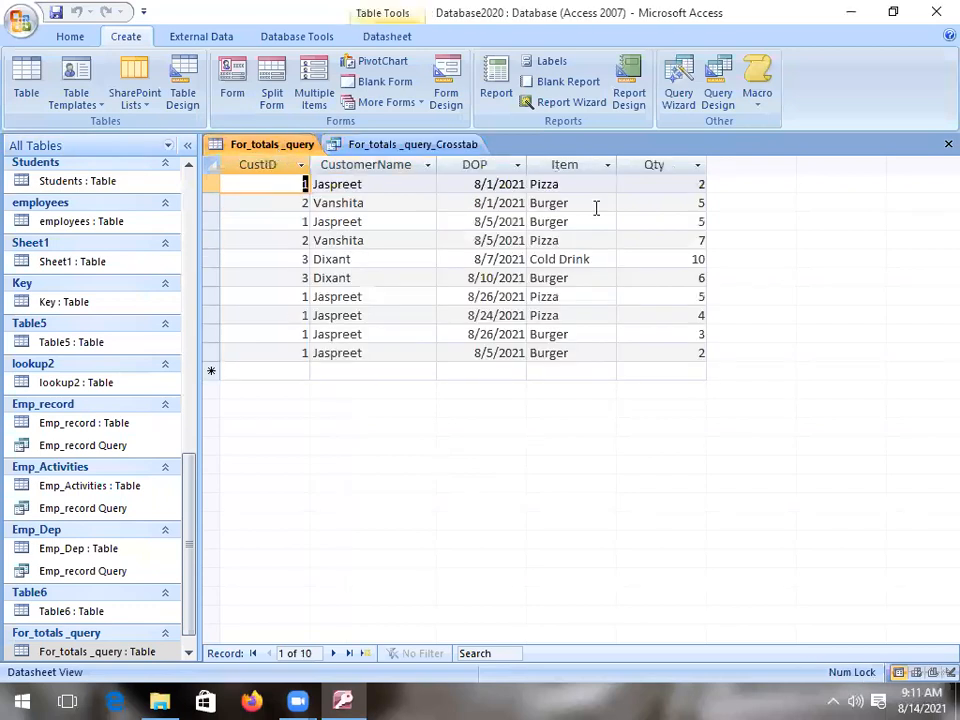
pyautogui.click(404, 145)
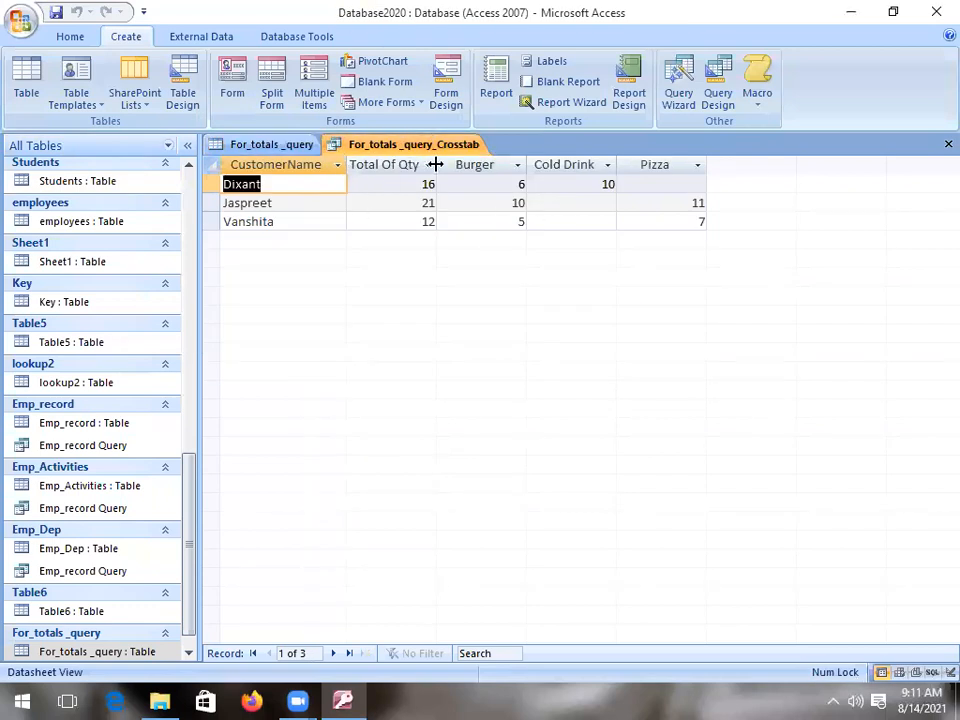
pyautogui.click(277, 146)
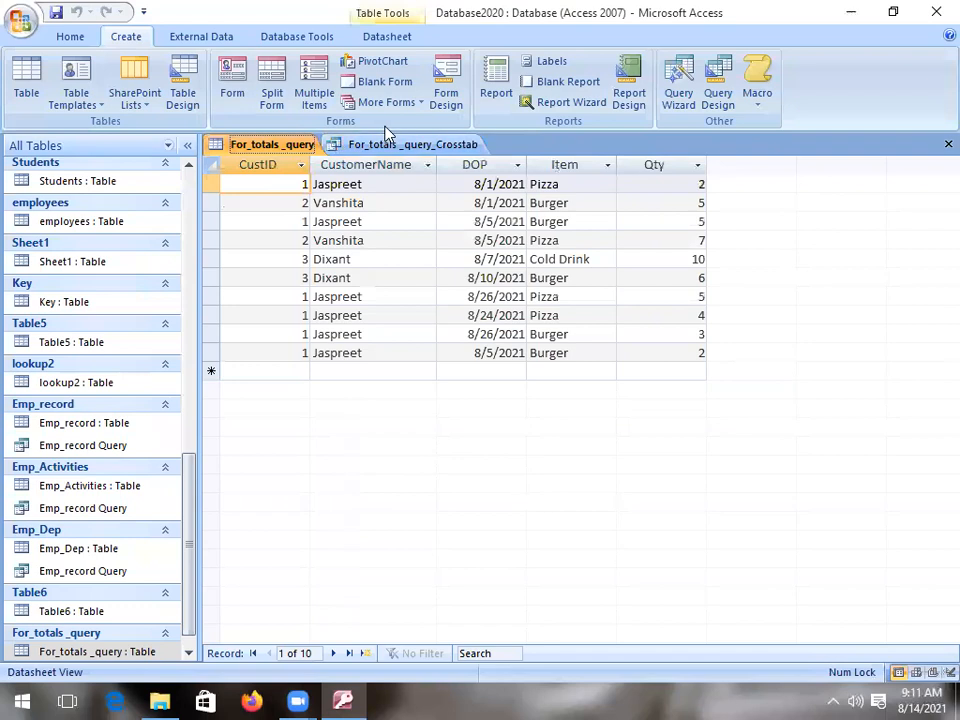
pyautogui.click(386, 144)
pyautogui.click(279, 150)
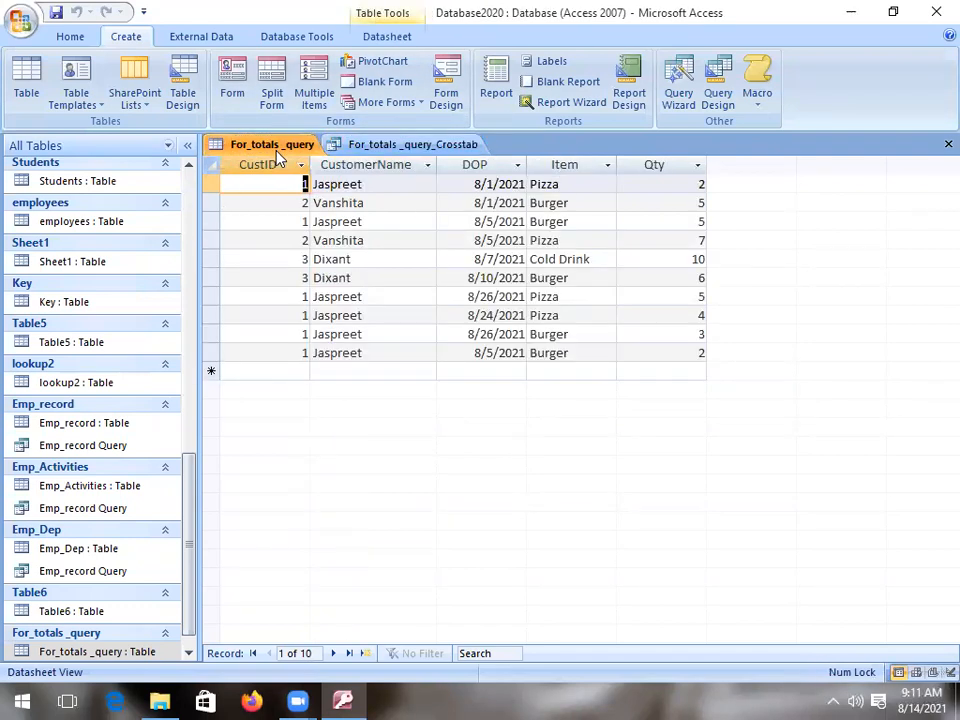
pyautogui.click(368, 144)
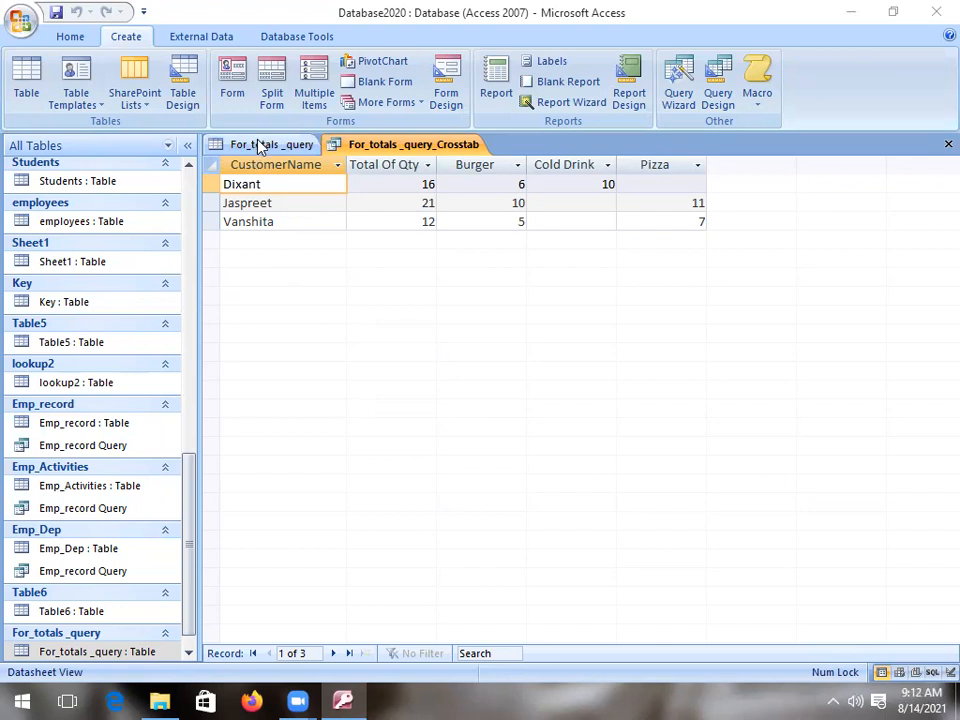
pyautogui.click(259, 146)
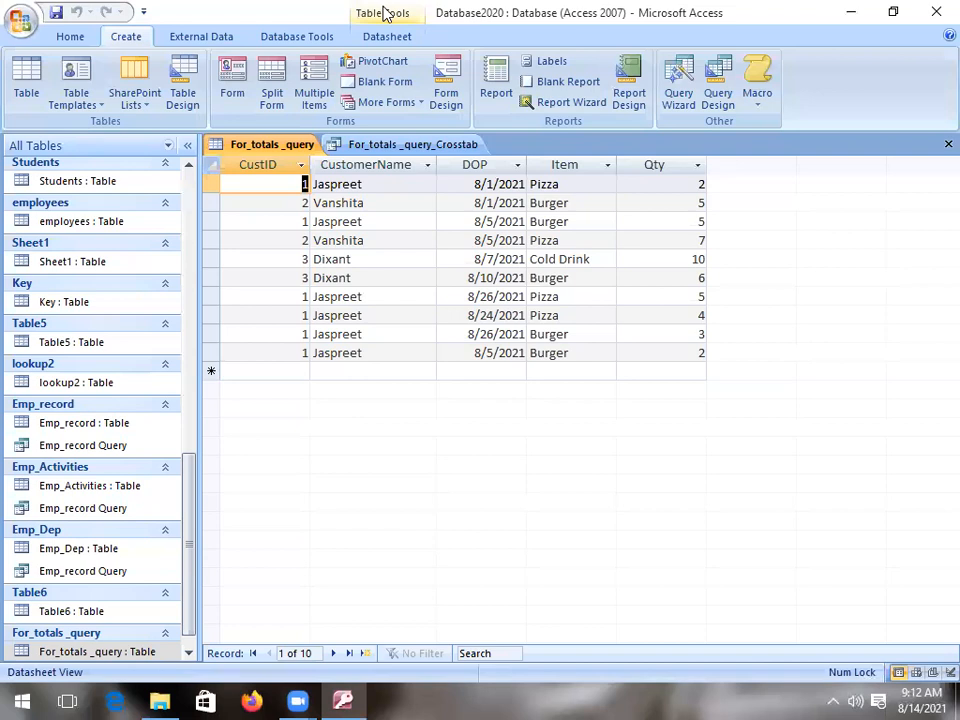
# Step: Draw a red freehand table below the datasheet records, with a first-column divider and three row lines
pyautogui.click(442, 641)
pyautogui.moveTo(346, 433)
pyautogui.mouseDown()
pyautogui.moveTo(489, 589)
pyautogui.moveTo(857, 590)
pyautogui.moveTo(864, 400)
pyautogui.moveTo(340, 428)
pyautogui.mouseUp()
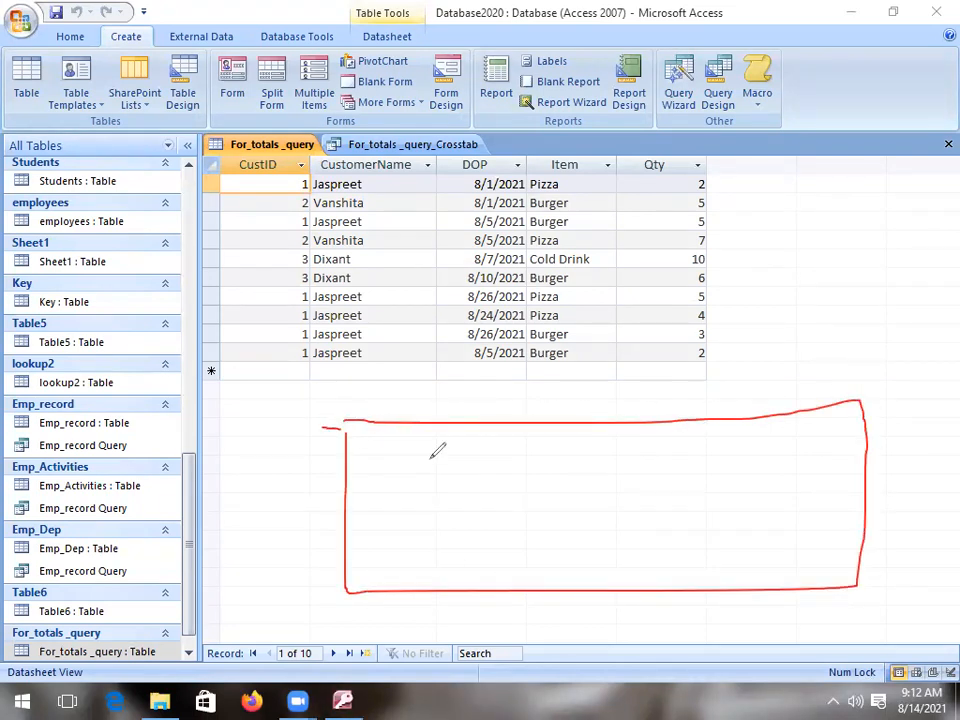
pyautogui.moveTo(441, 424); pyautogui.dragTo(452, 598)
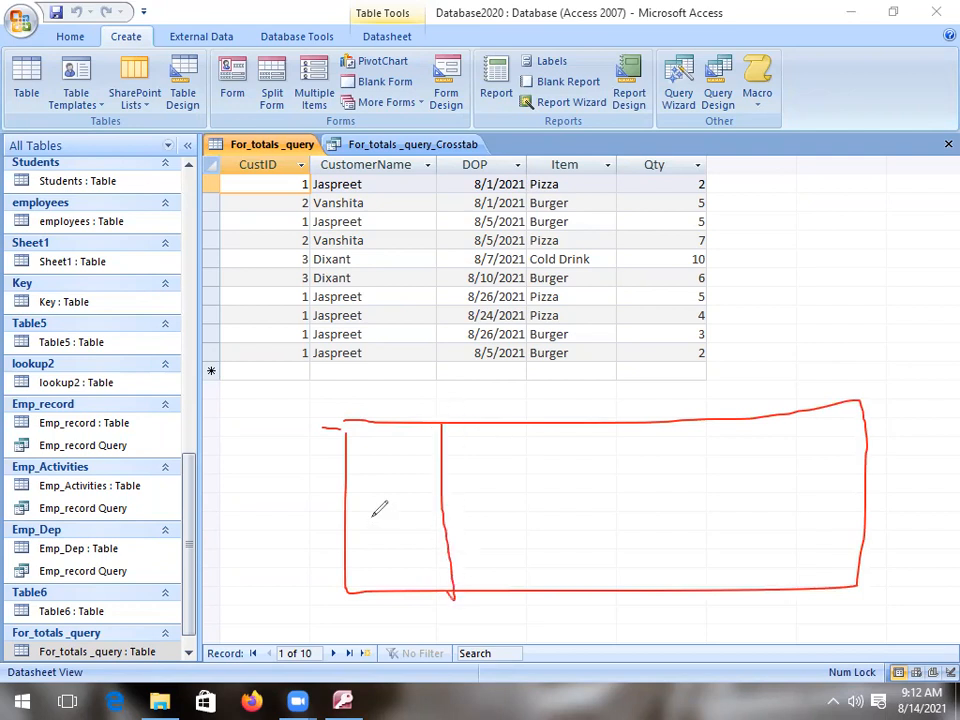
pyautogui.moveTo(342, 476); pyautogui.dragTo(532, 462)
pyautogui.moveTo(558, 462); pyautogui.dragTo(938, 440)
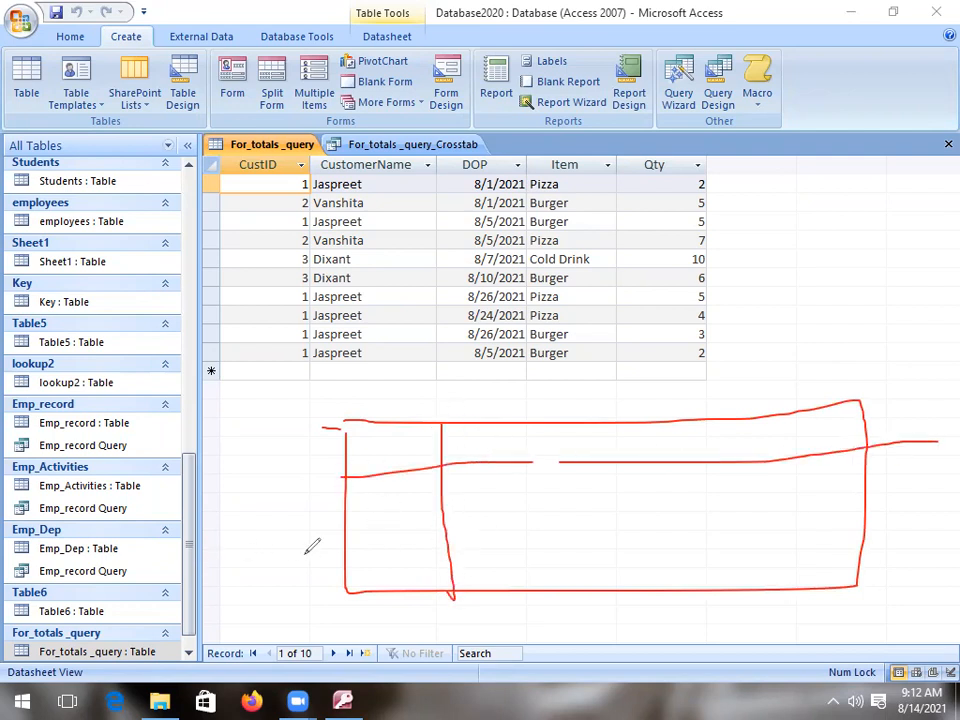
pyautogui.moveTo(338, 523); pyautogui.dragTo(866, 490)
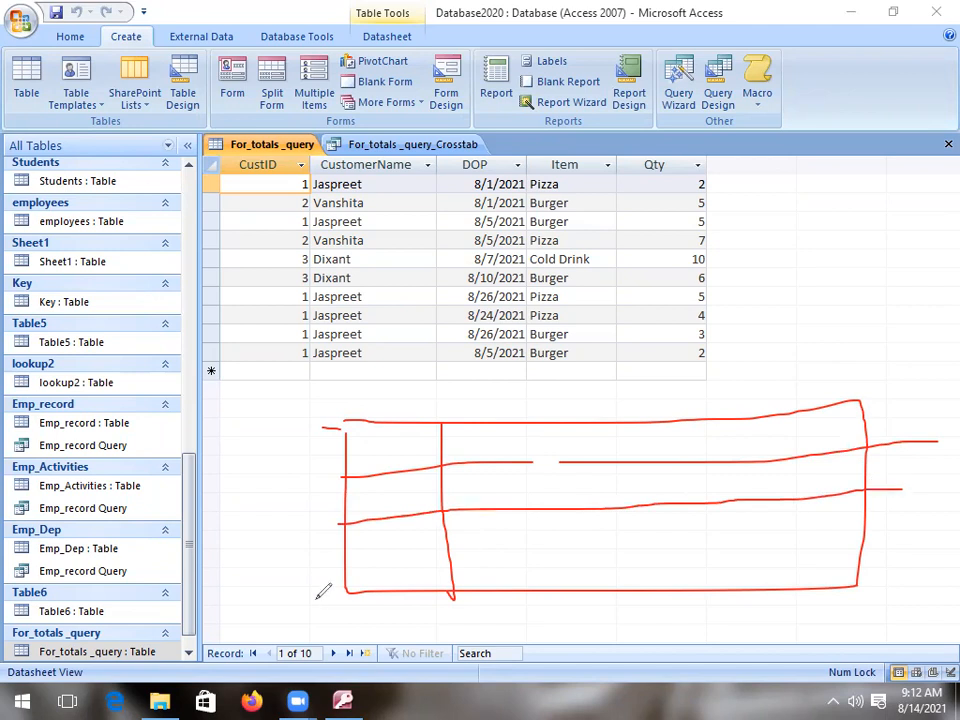
pyautogui.moveTo(338, 565); pyautogui.dragTo(877, 522)
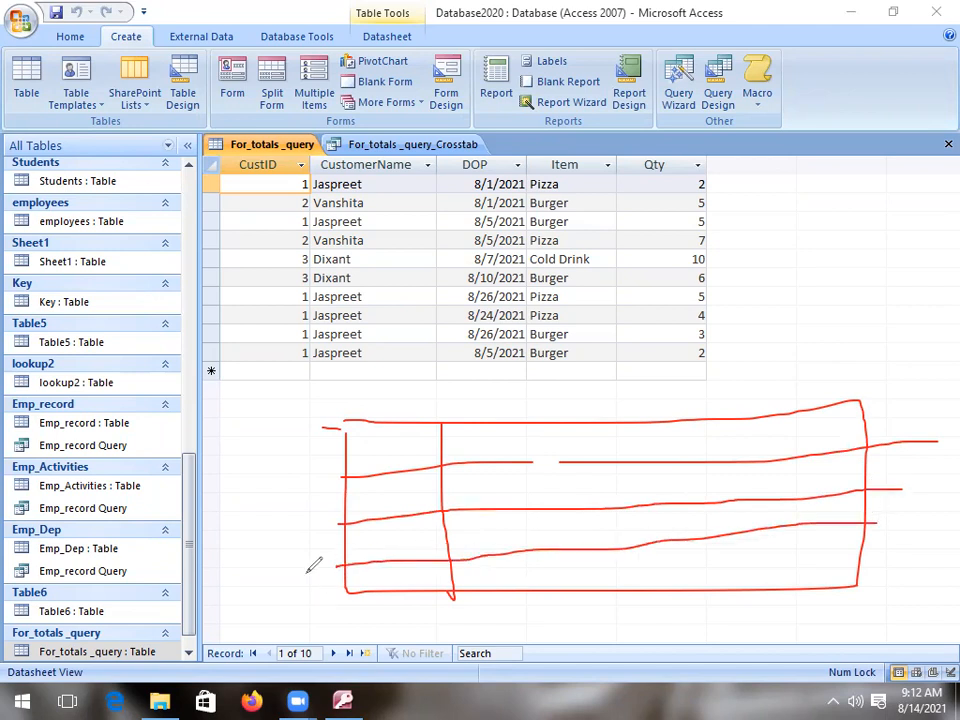
# Step: Label the drawn table's rows P, B and C, and divide its header into columns labelled J, D and V
pyautogui.moveTo(359, 488)
pyautogui.mouseDown()
pyautogui.moveTo(359, 512)
pyautogui.moveTo(374, 490)
pyautogui.moveTo(359, 500)
pyautogui.moveTo(367, 550)
pyautogui.moveTo(381, 530)
pyautogui.moveTo(390, 540)
pyautogui.moveTo(376, 562)
pyautogui.moveTo(376, 580)
pyautogui.moveTo(387, 585)
pyautogui.mouseUp()
pyautogui.moveTo(475, 437)
pyautogui.mouseDown()
pyautogui.moveTo(488, 437)
pyautogui.moveTo(477, 455)
pyautogui.mouseUp()
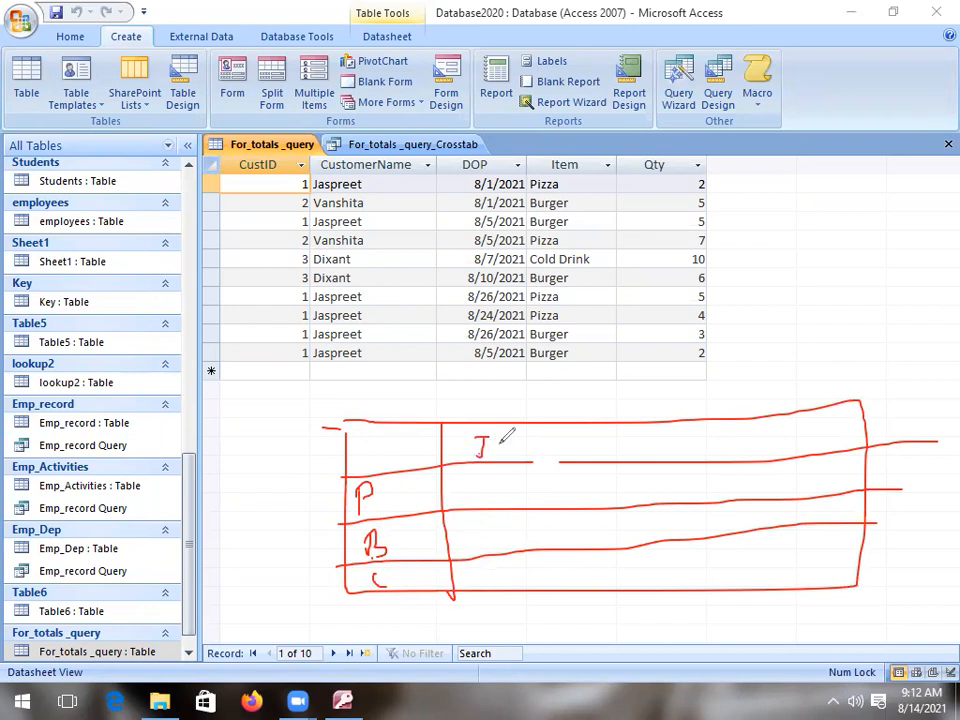
pyautogui.moveTo(544, 424); pyautogui.dragTo(563, 586)
pyautogui.moveTo(605, 429)
pyautogui.mouseDown()
pyautogui.moveTo(604, 466)
pyautogui.moveTo(626, 429)
pyautogui.moveTo(606, 464)
pyautogui.mouseUp()
pyautogui.moveTo(676, 424); pyautogui.dragTo(690, 580)
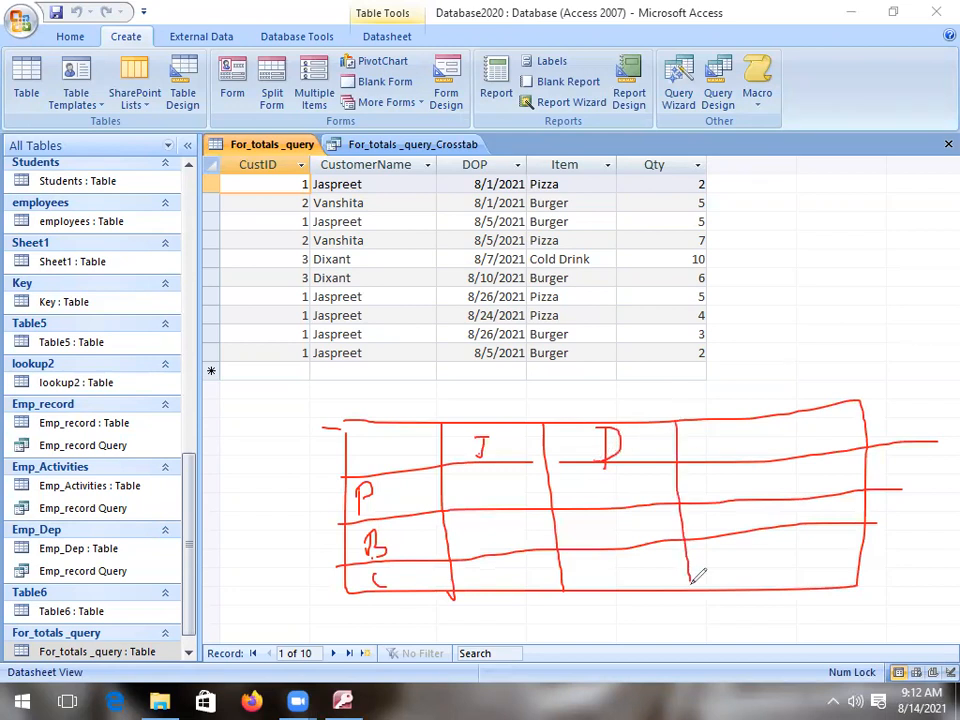
pyautogui.moveTo(720, 422); pyautogui.dragTo(729, 447)
pyautogui.moveTo(729, 447); pyautogui.dragTo(737, 419)
# Step: Tick row P in the drawn table and mark its intersection with column J
pyautogui.moveTo(385, 489)
pyautogui.mouseDown()
pyautogui.moveTo(394, 496)
pyautogui.moveTo(408, 482)
pyautogui.mouseUp()
pyautogui.moveTo(527, 440)
pyautogui.mouseDown()
pyautogui.moveTo(529, 452)
pyautogui.moveTo(486, 510)
pyautogui.mouseUp()
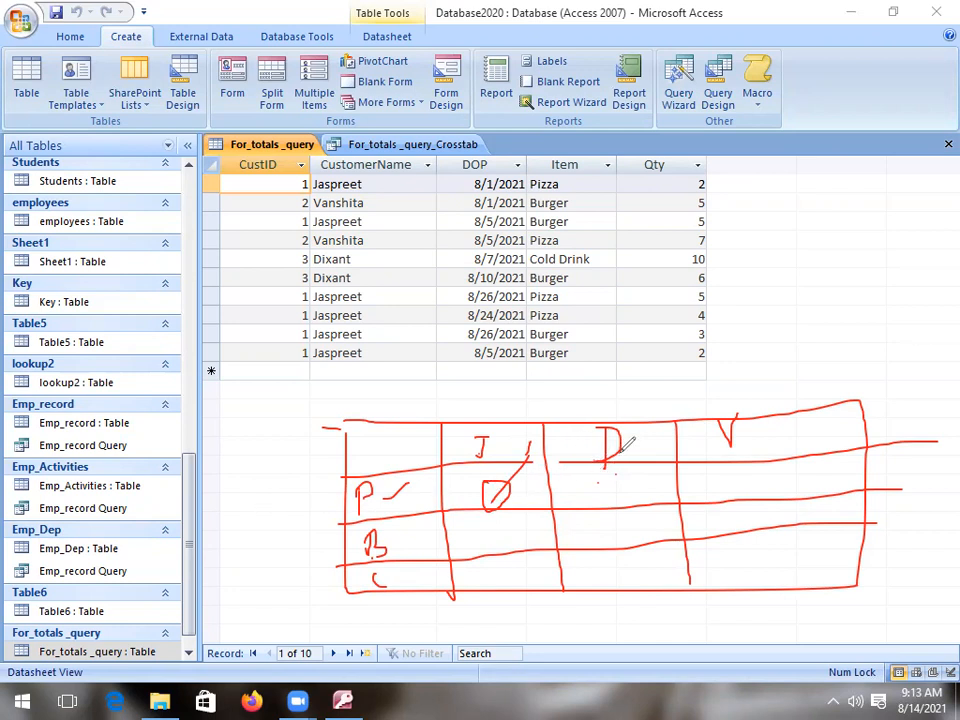
# Step: Mark row P's intersections with columns D and V in the drawn table, and tick beside row P and above the table
pyautogui.moveTo(574, 494); pyautogui.dragTo(608, 478)
pyautogui.moveTo(748, 462); pyautogui.dragTo(742, 452)
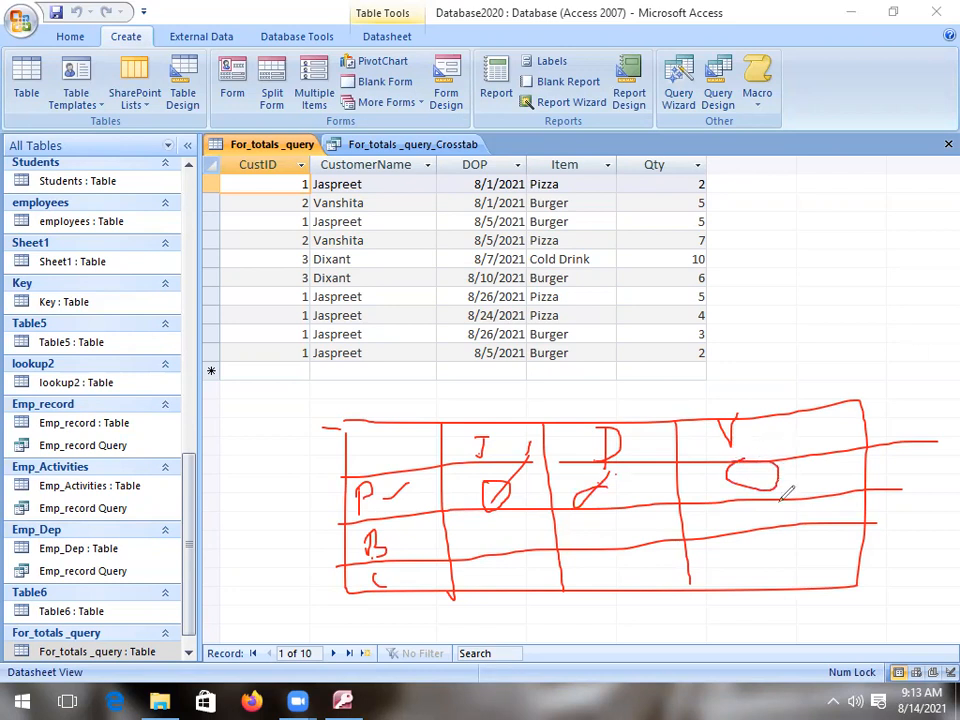
pyautogui.moveTo(310, 497); pyautogui.dragTo(343, 466)
pyautogui.moveTo(635, 390); pyautogui.dragTo(676, 373)
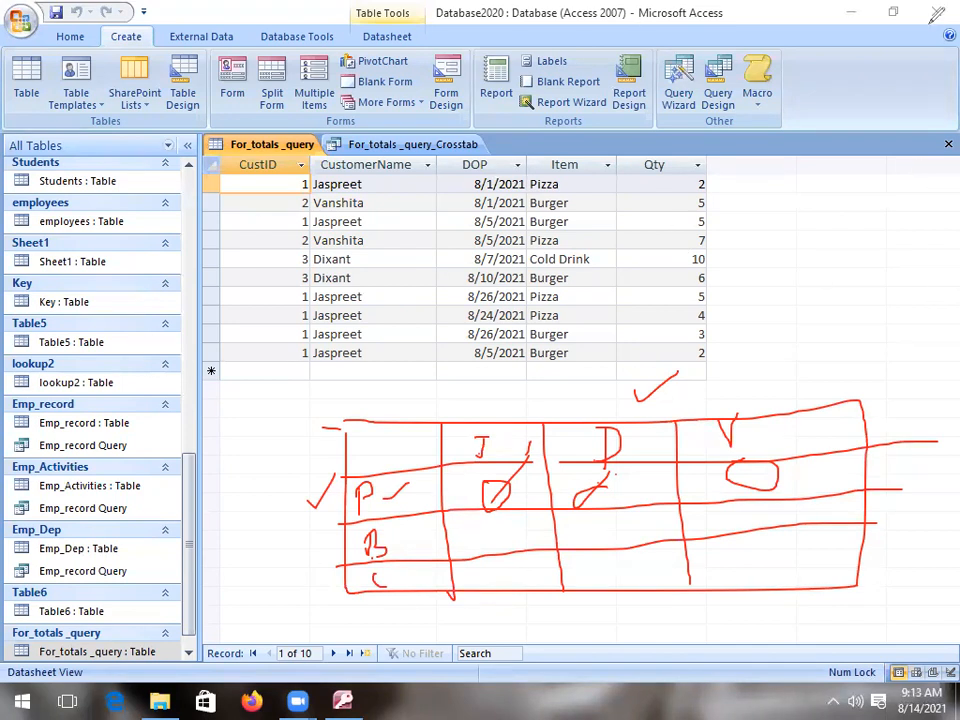
# Step: Erase the whole freehand drawing and leave drawing mode
pyautogui.press('e')
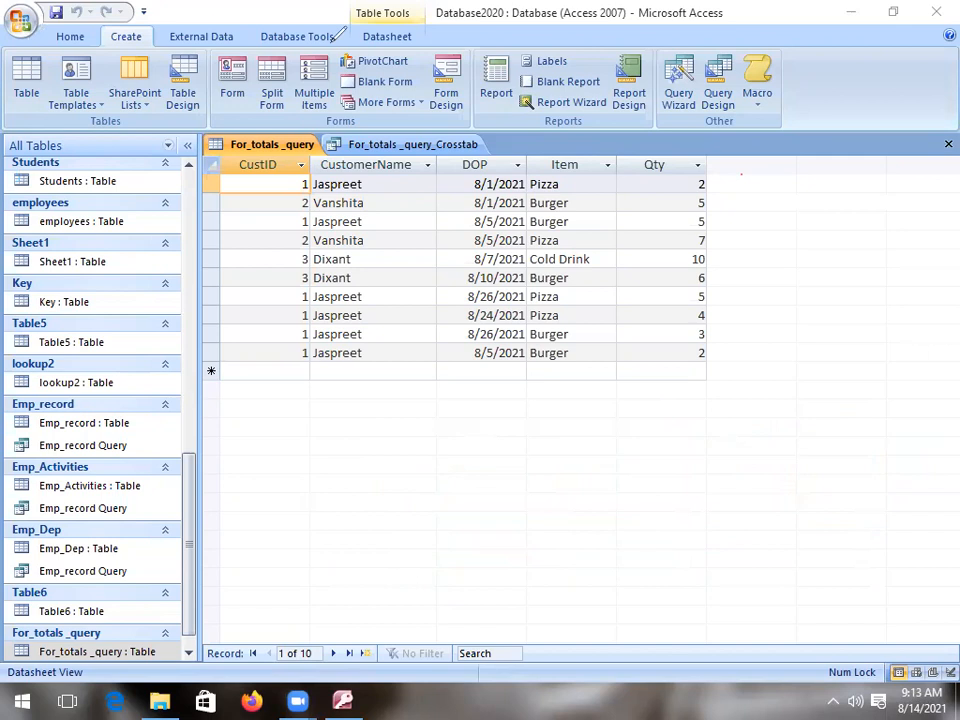
pyautogui.press('Escape')
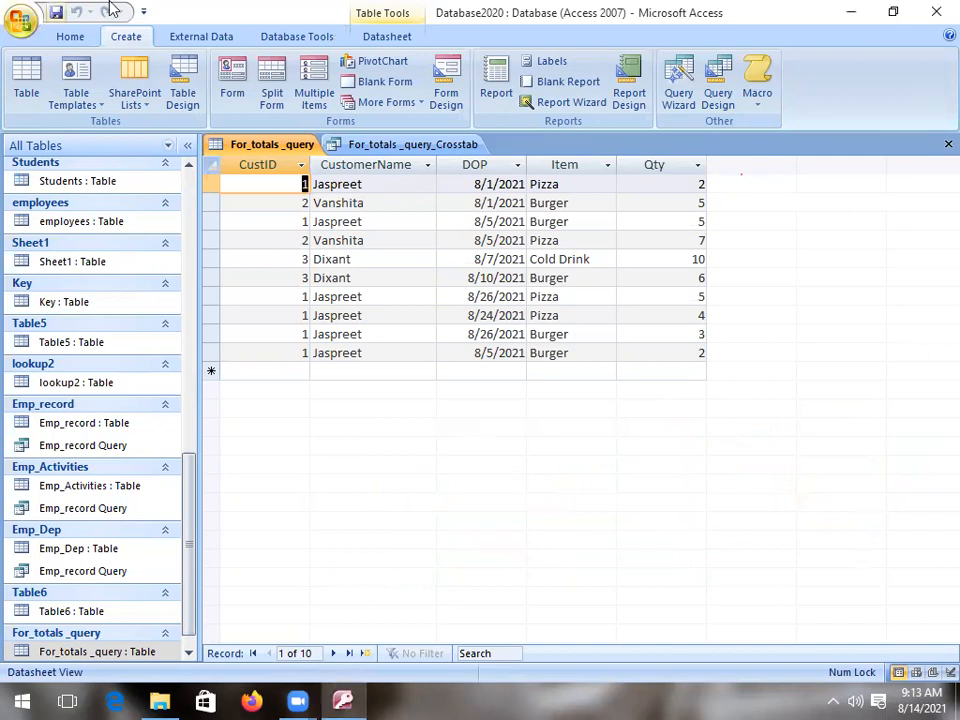
# Step: Start a new crosstab query with the Crosstab Query Wizard, using the For_totals _query table as its source
pyautogui.doubleClick(128, 38)
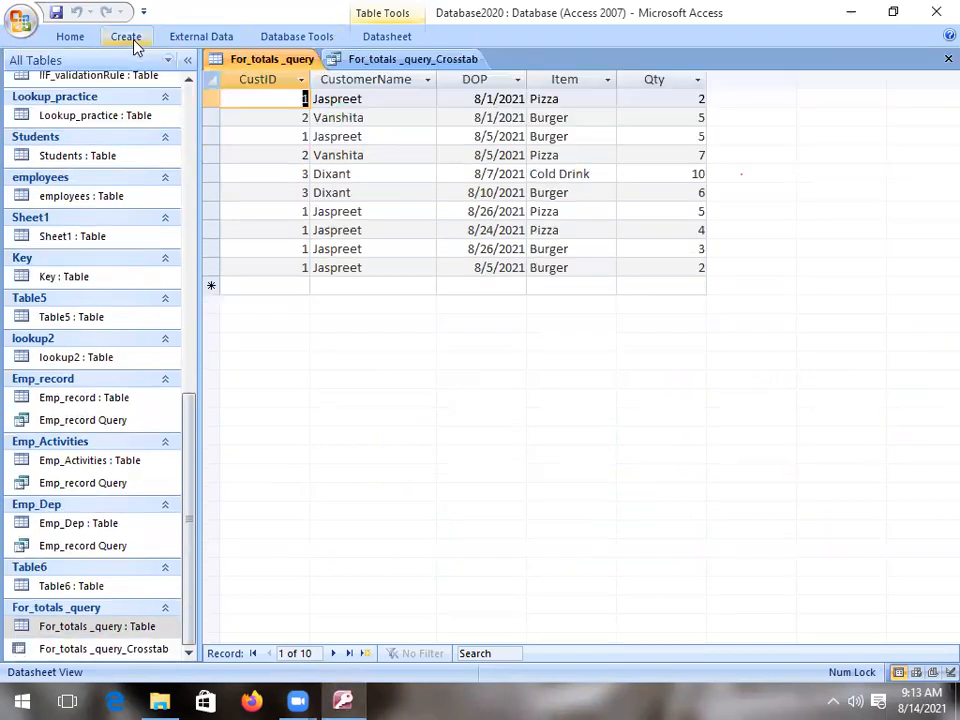
pyautogui.doubleClick(126, 37)
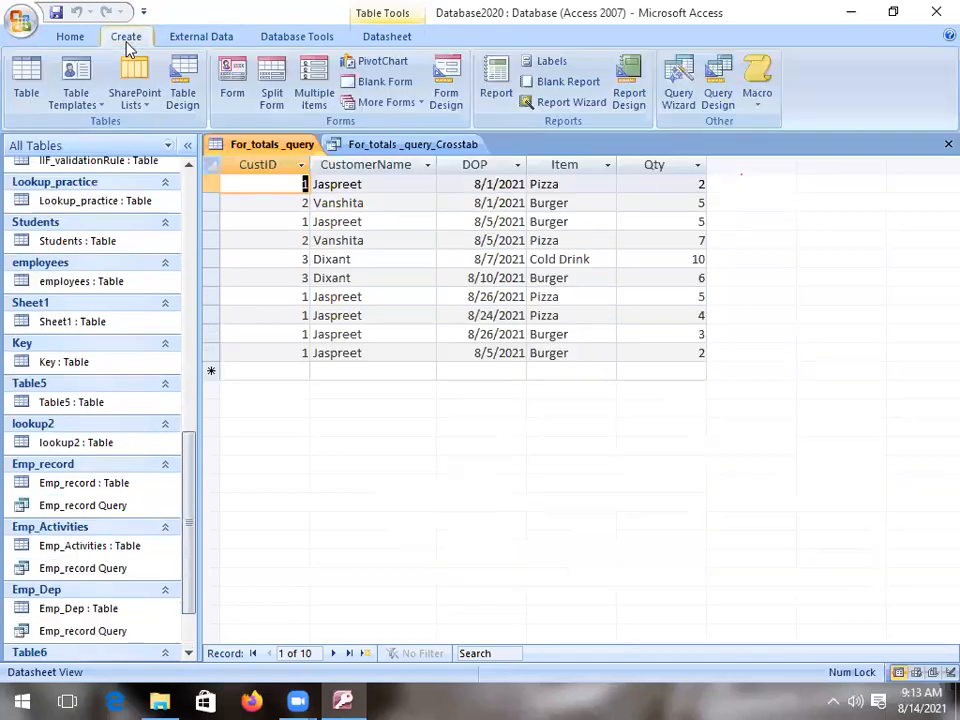
pyautogui.click(678, 100)
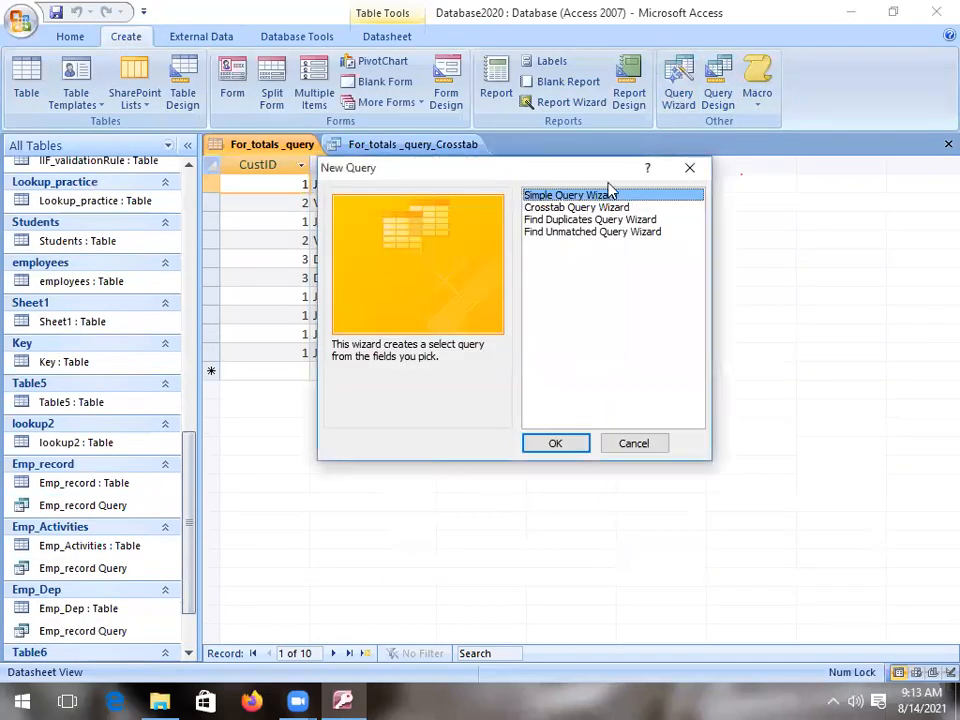
pyautogui.click(600, 208)
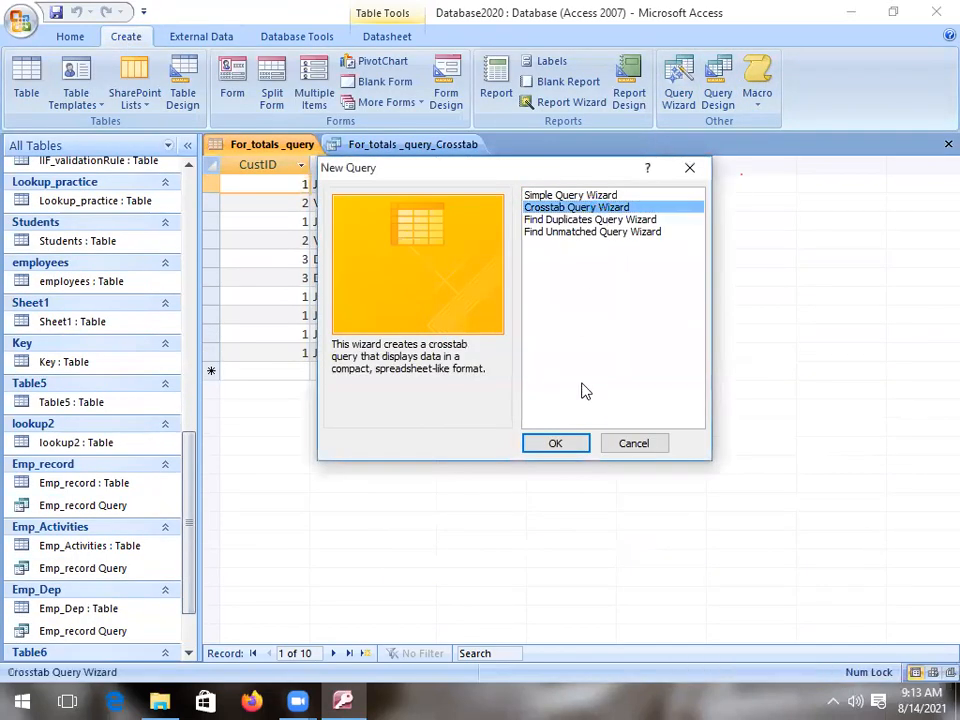
pyautogui.click(574, 443)
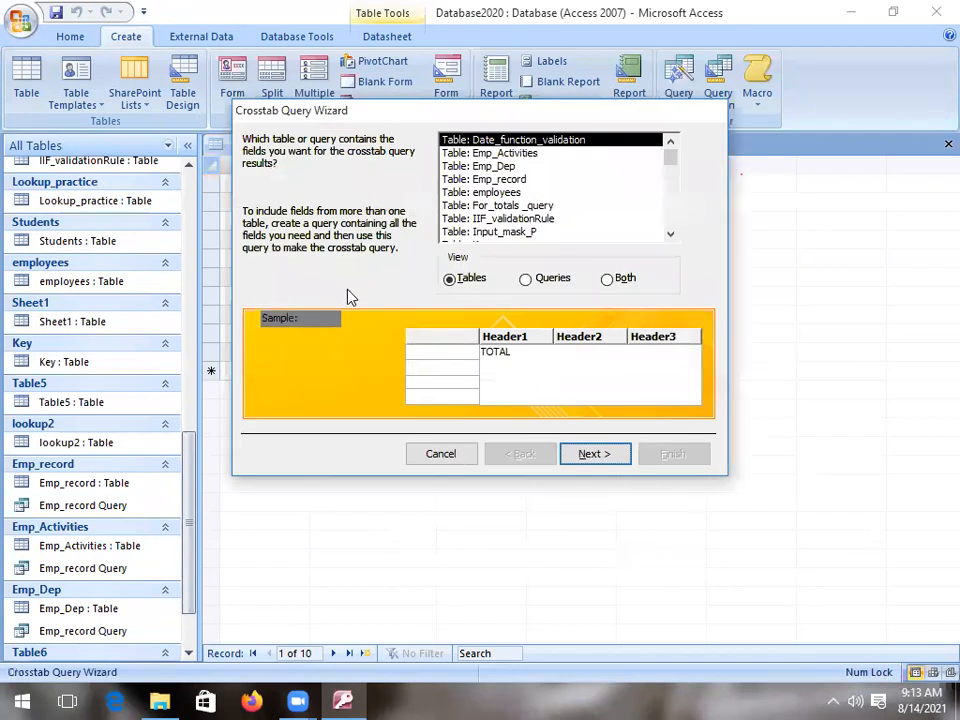
pyautogui.doubleClick(518, 207)
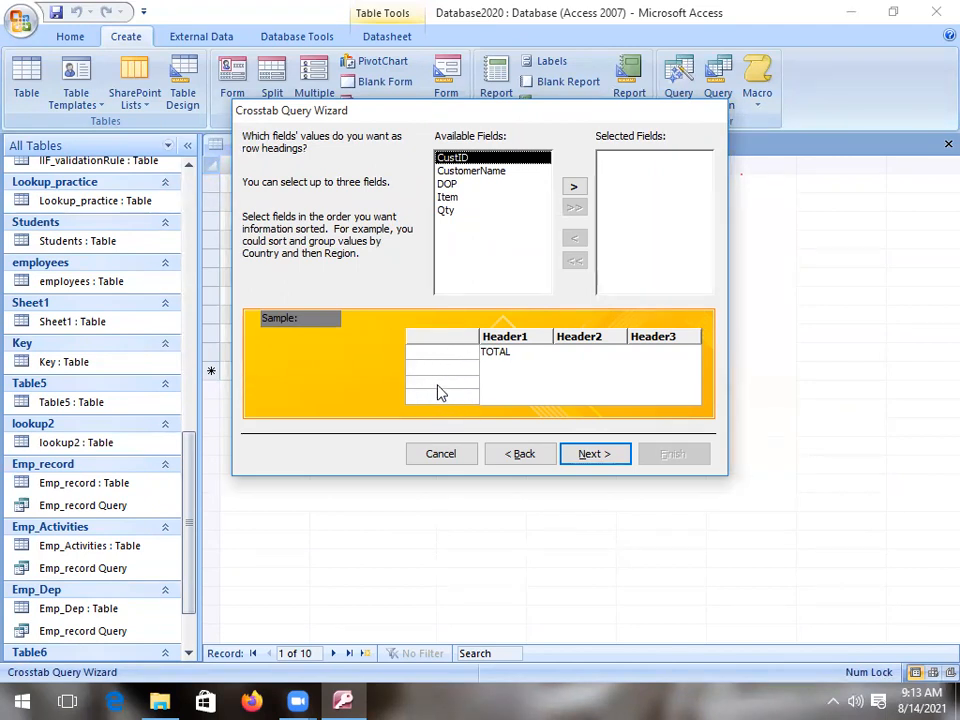
pyautogui.click(447, 197)
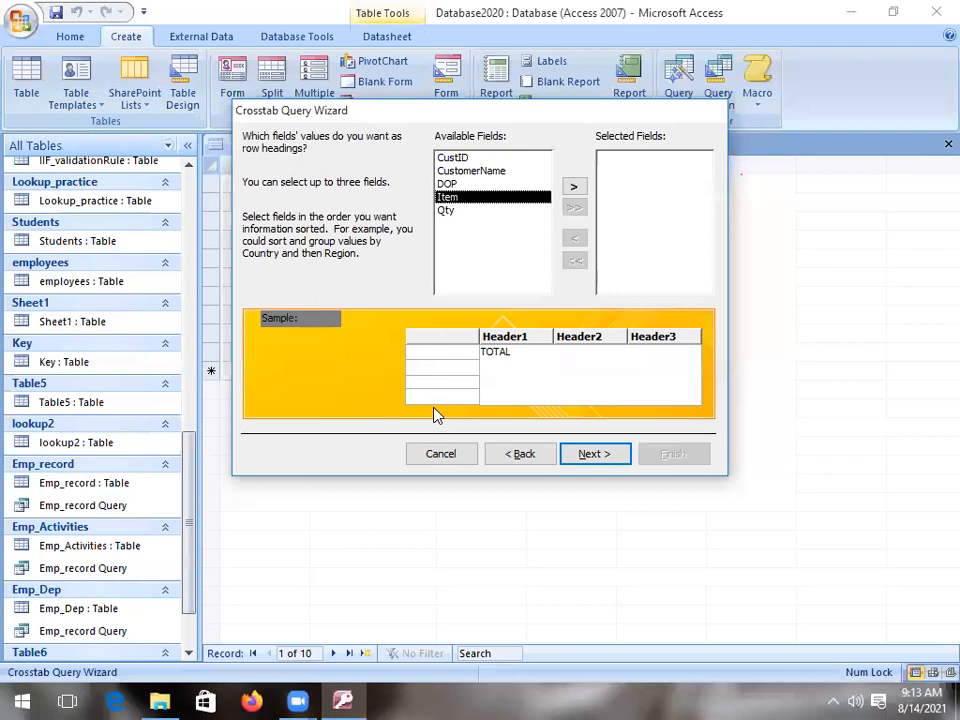
pyautogui.click(575, 189)
pyautogui.click(575, 189)
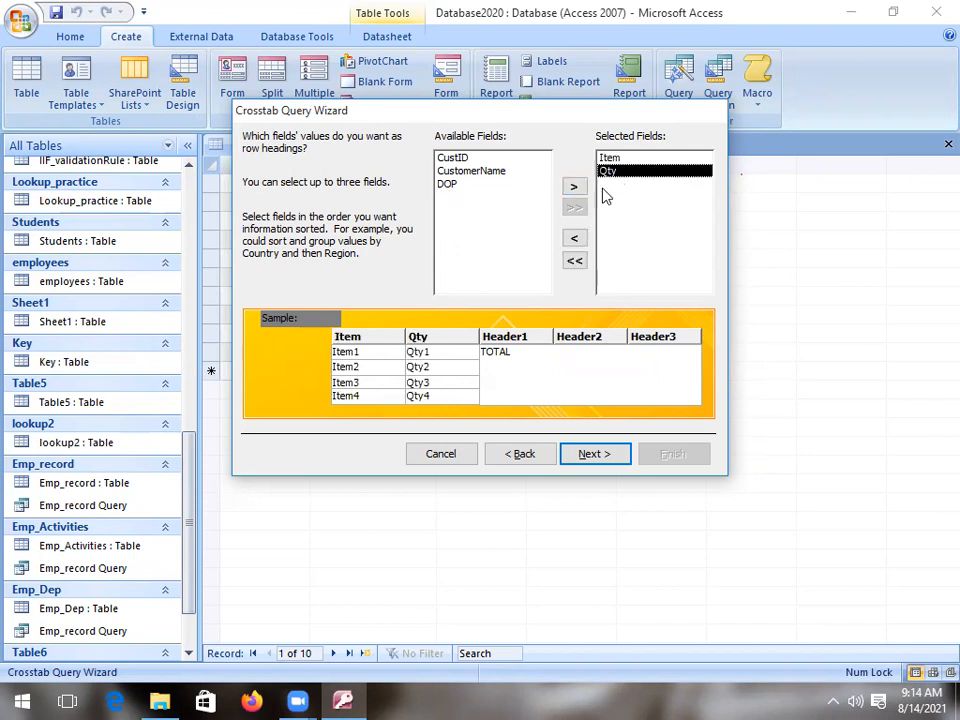
pyautogui.click(575, 240)
pyautogui.click(575, 240)
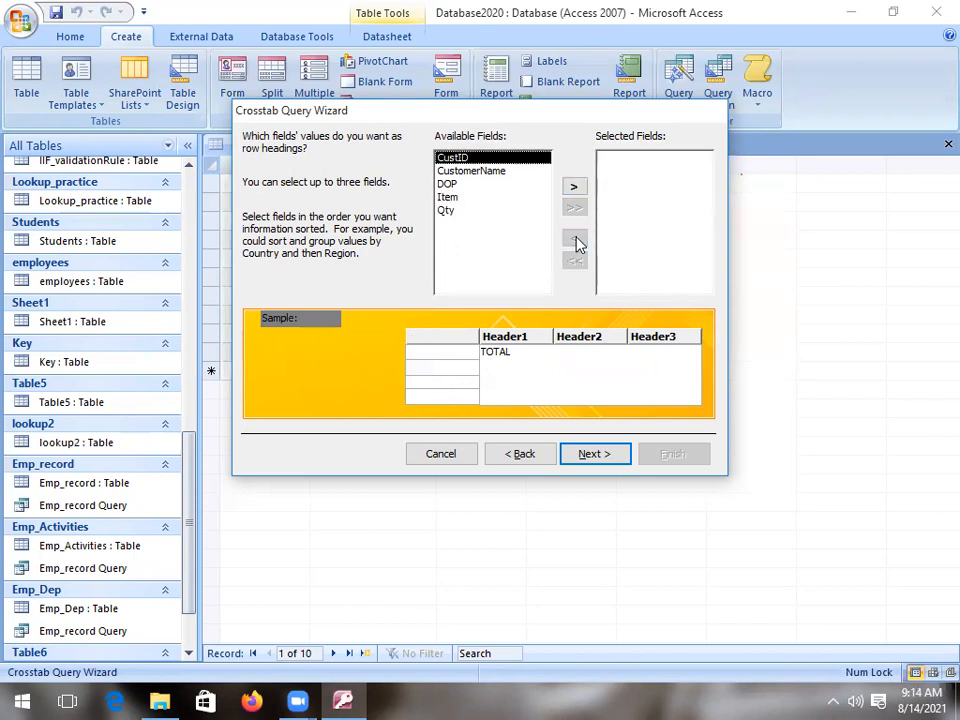
# Step: Use Item as the only row heading field of the crosstab query
pyautogui.doubleClick(446, 199)
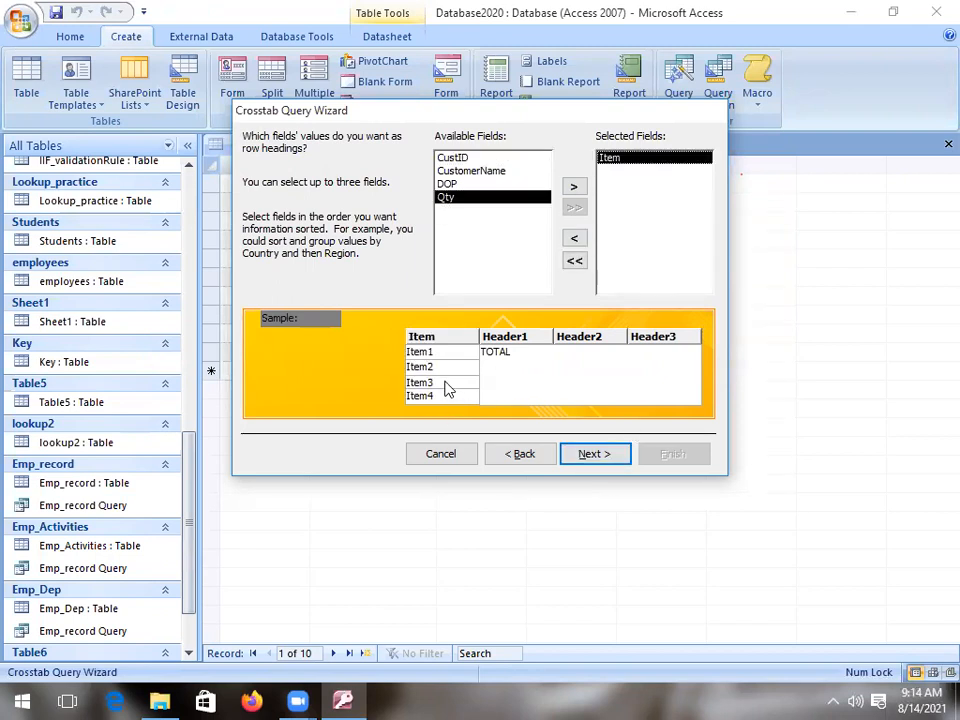
pyautogui.click(592, 454)
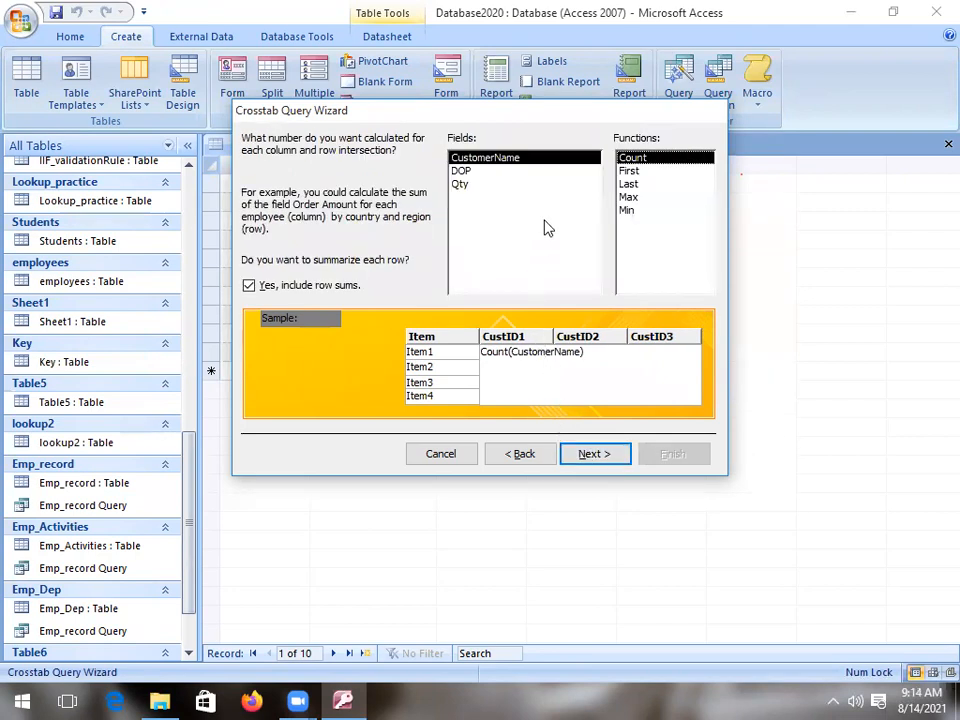
pyautogui.click(516, 453)
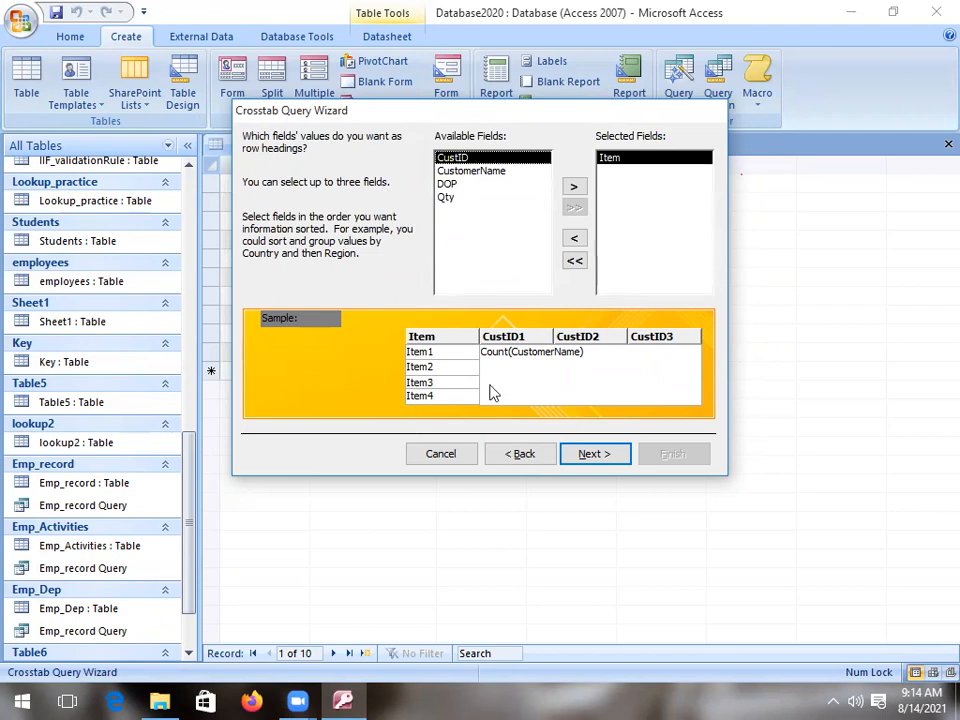
pyautogui.click(578, 462)
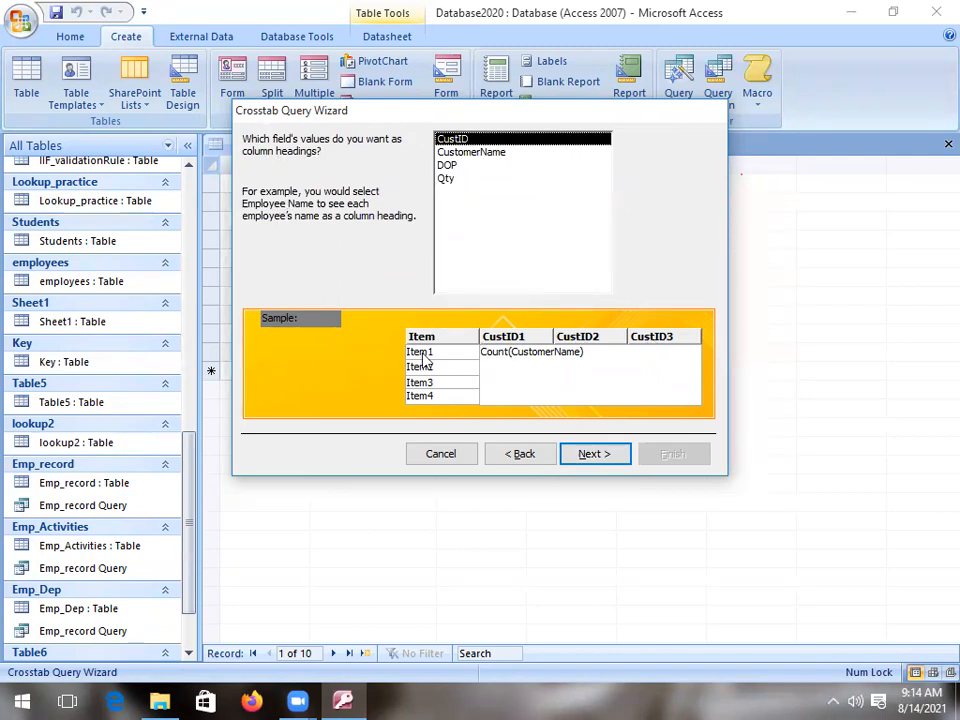
# Step: Use CustomerName as the column heading field and continue to the calculation settings
pyautogui.click(472, 153)
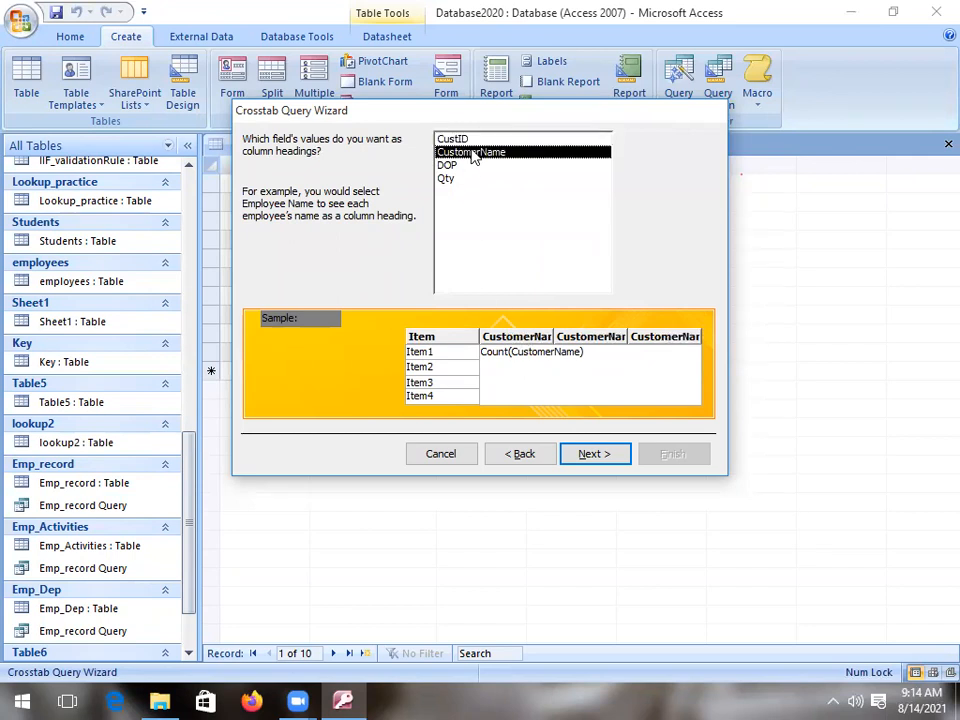
pyautogui.doubleClick(604, 466)
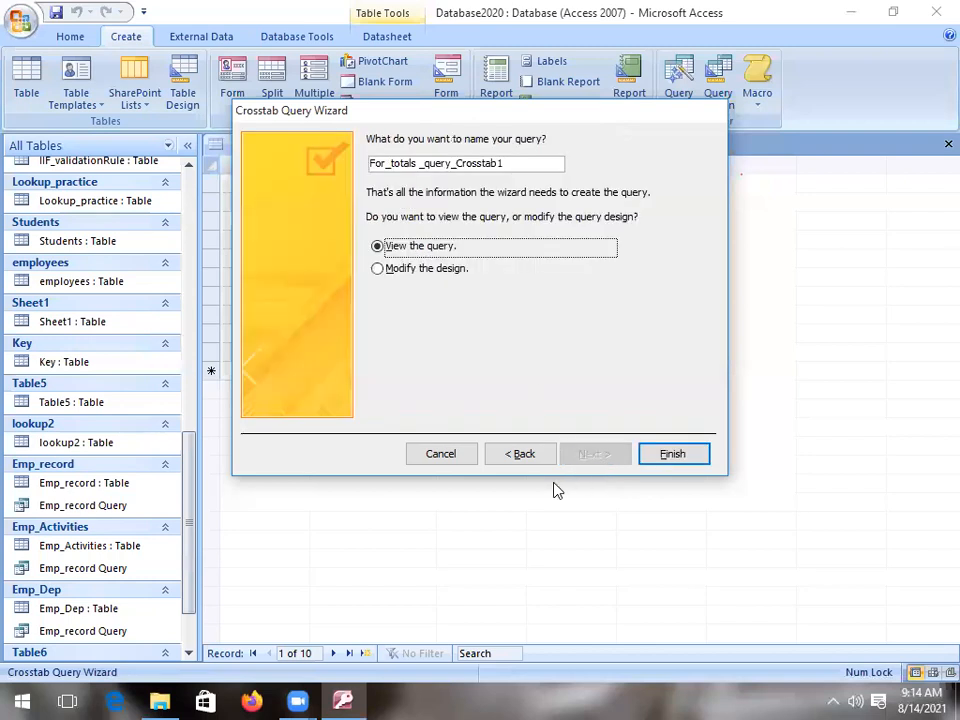
pyautogui.click(507, 461)
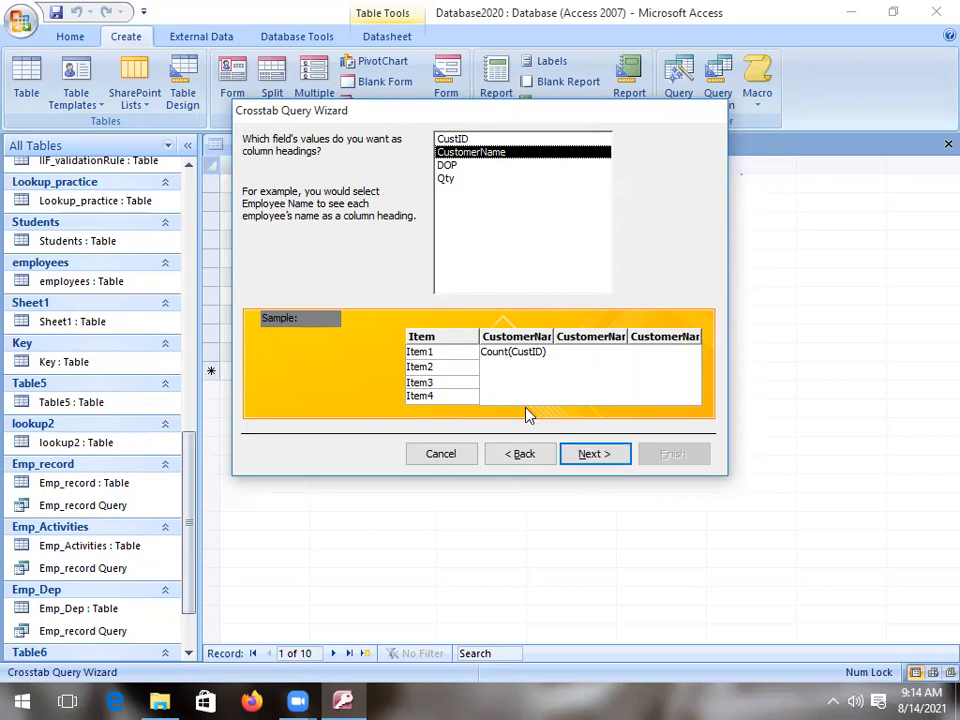
pyautogui.click(588, 457)
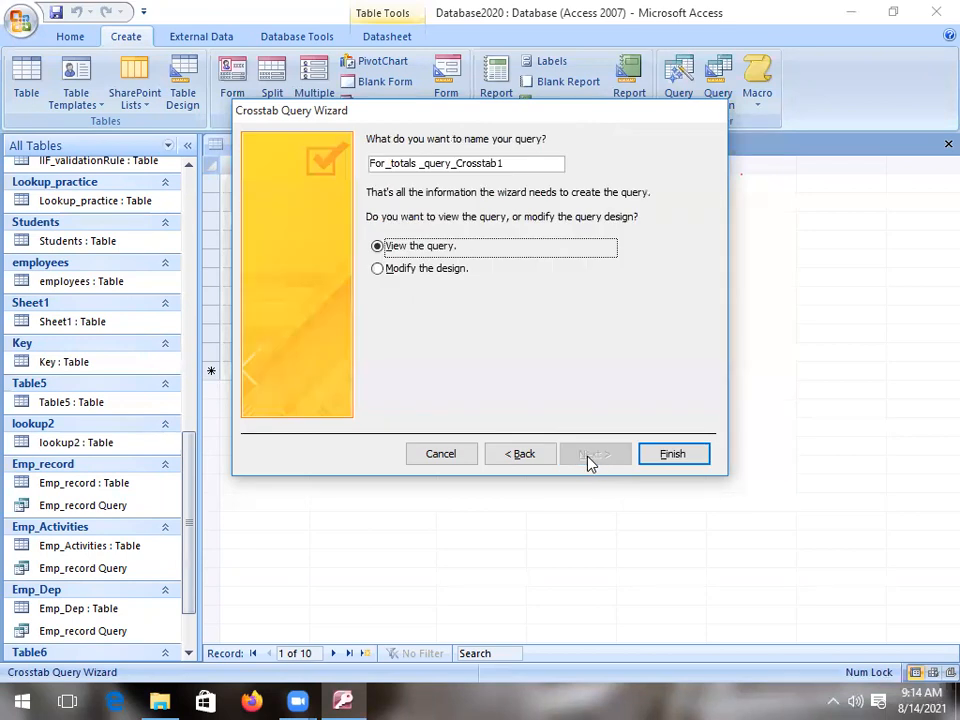
pyautogui.click(519, 458)
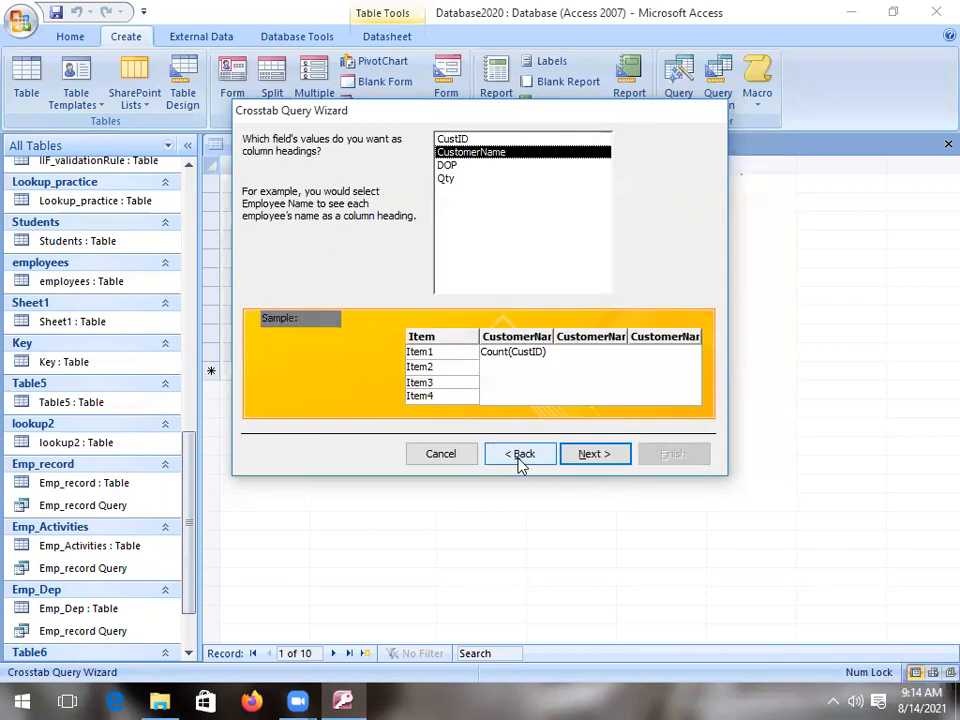
pyautogui.click(598, 457)
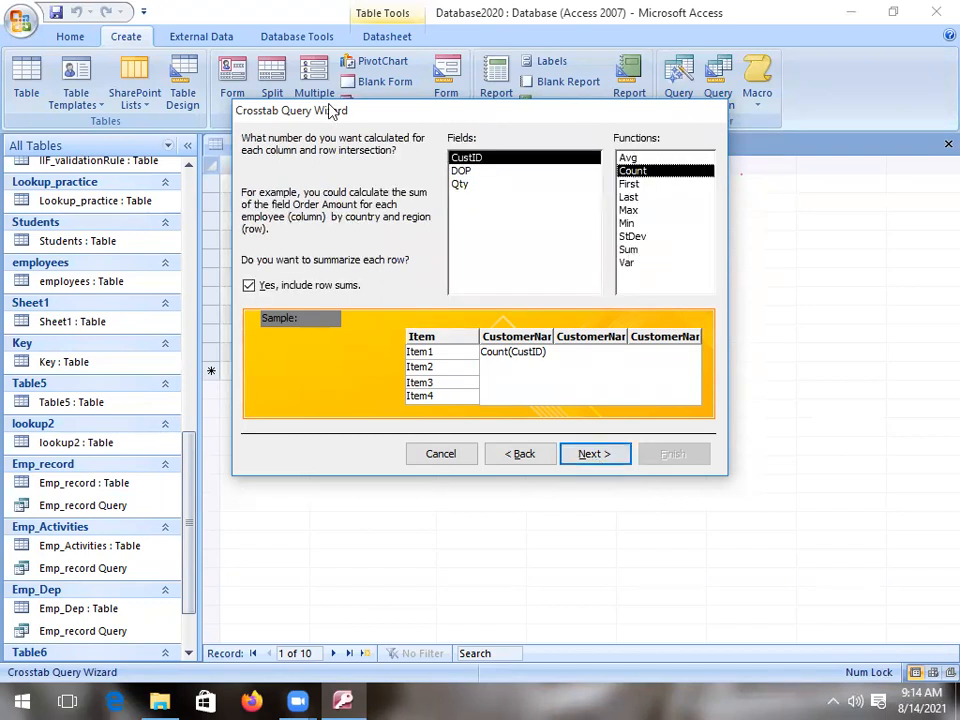
# Step: Calculate the Sum of Qty at each intersection and finish the wizard so the query opens for viewing
pyautogui.click(462, 185)
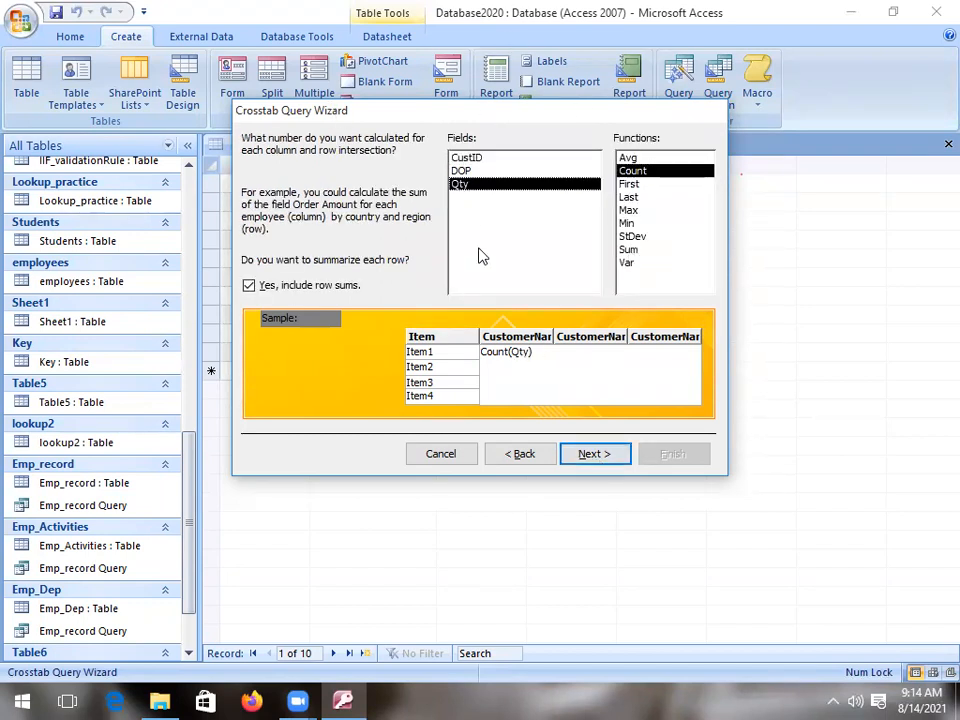
pyautogui.click(630, 249)
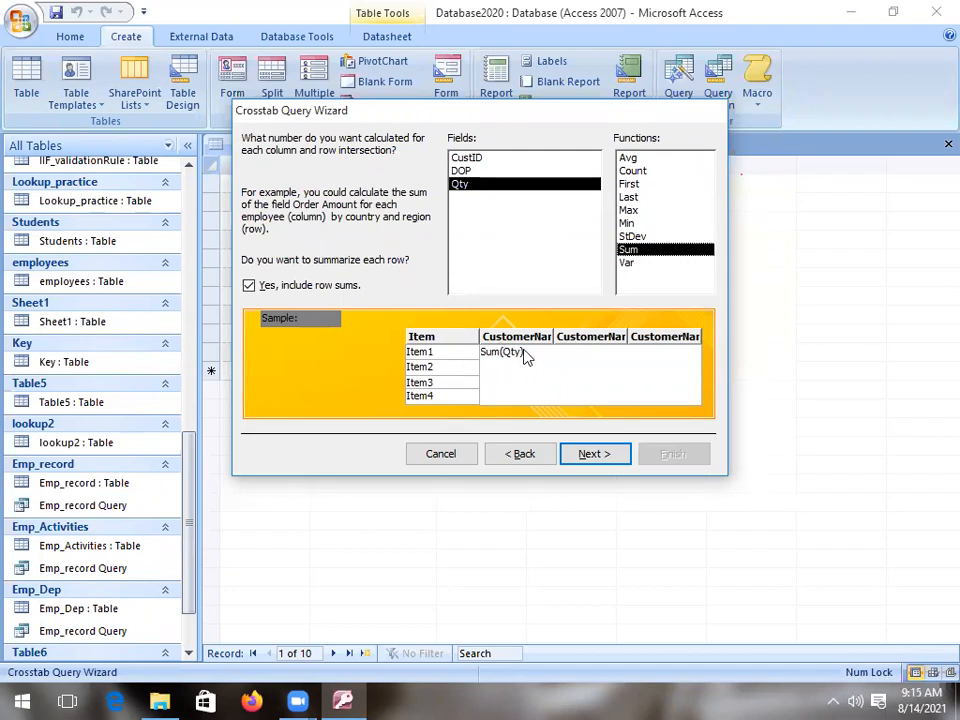
pyautogui.click(585, 465)
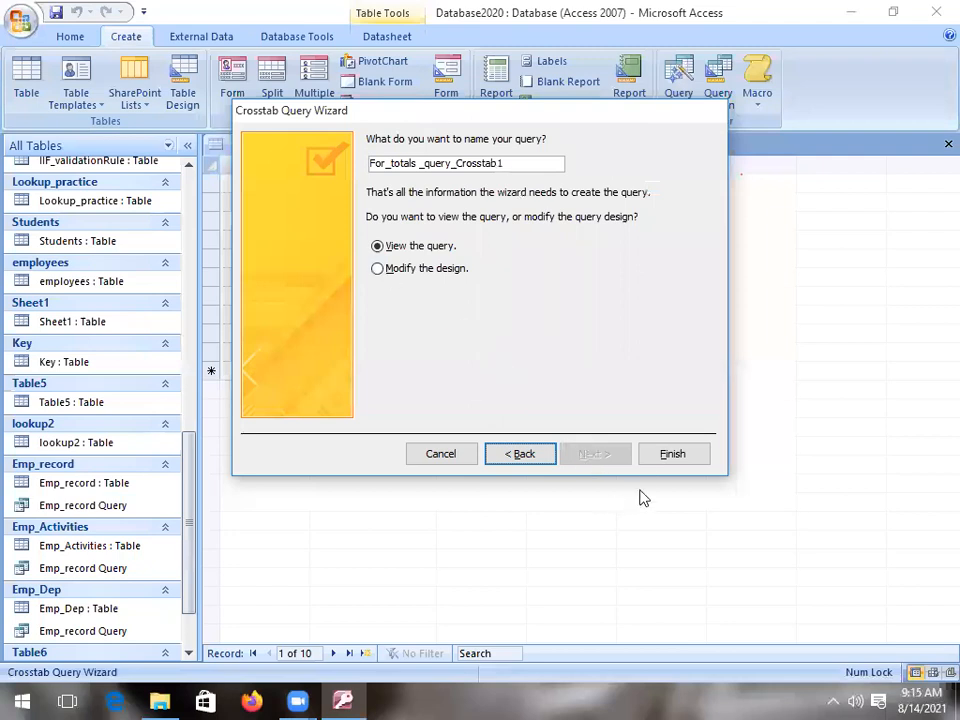
pyautogui.click(669, 458)
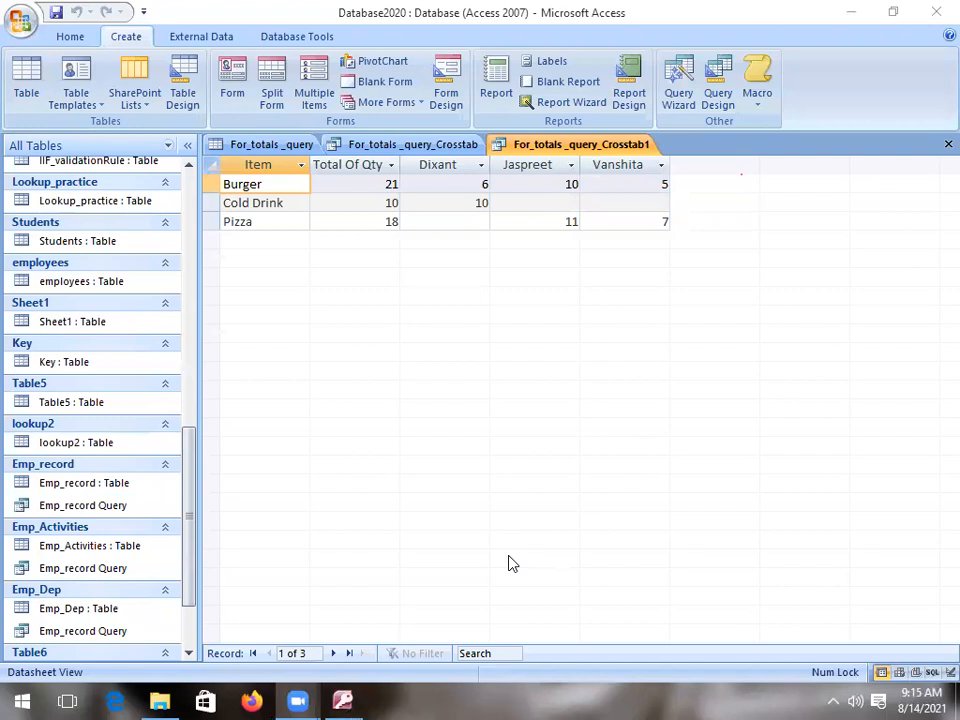
# Step: Switch the For_totals _query_Crosstab1 query to Design view
pyautogui.click(528, 165)
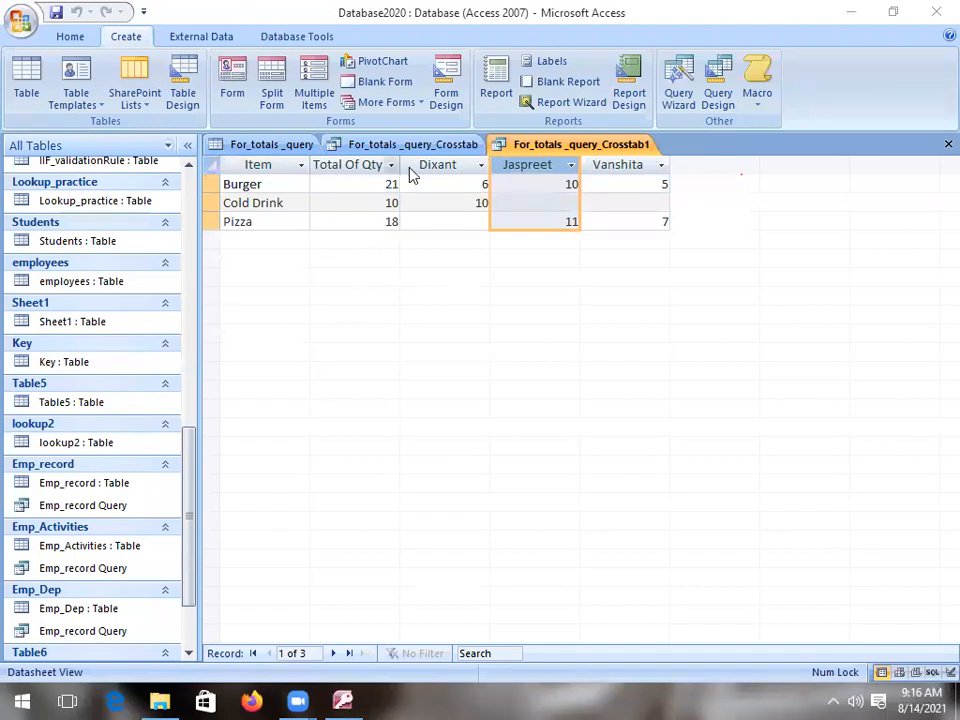
pyautogui.click(540, 146)
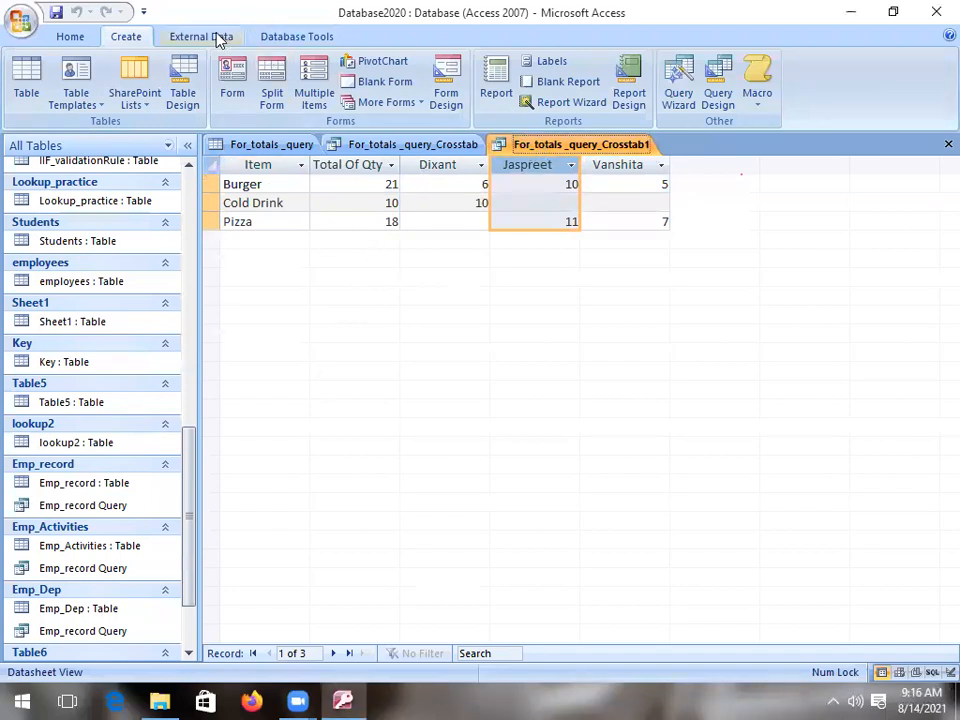
pyautogui.click(70, 38)
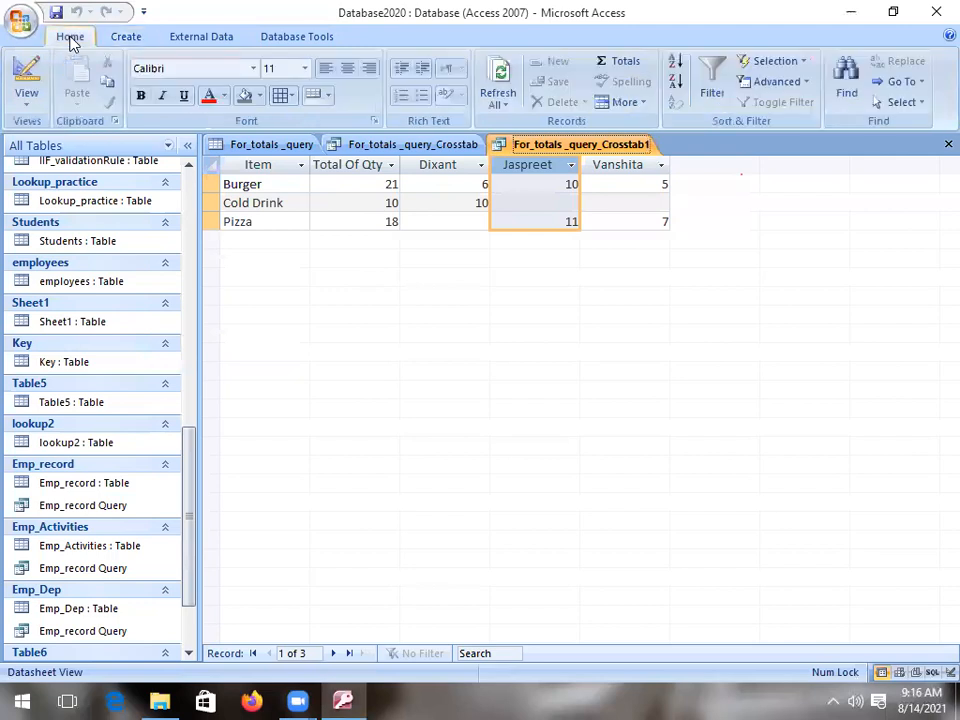
pyautogui.click(22, 97)
pyautogui.click(22, 80)
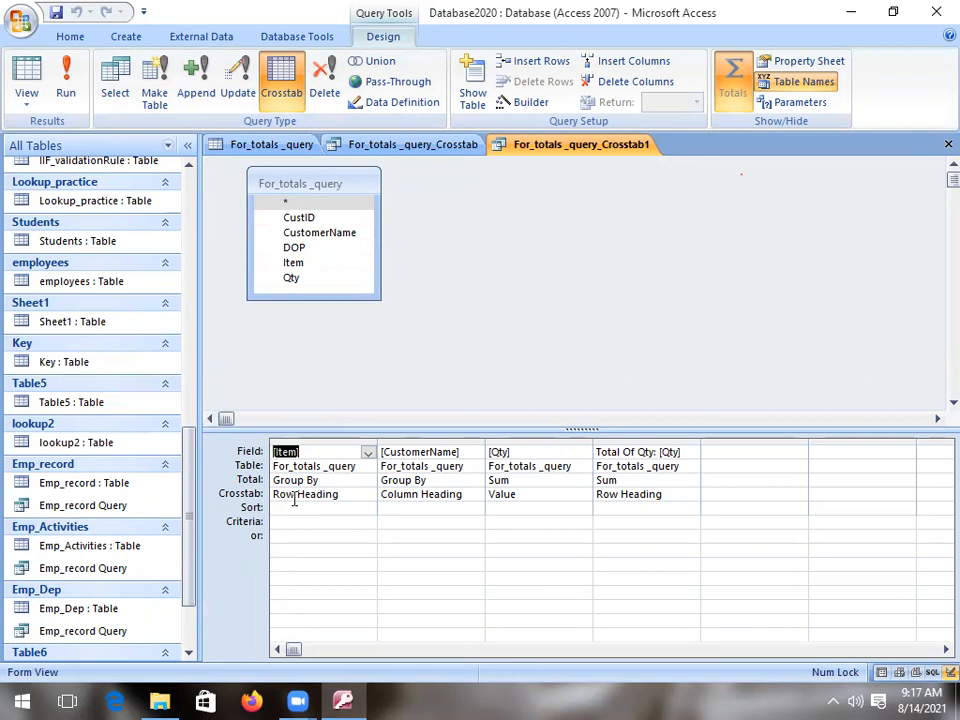
# Step: Set the Item field's Crosstab role to Column Heading and check the roles of the CustomerName and Qty fields
pyautogui.doubleClick(342, 497)
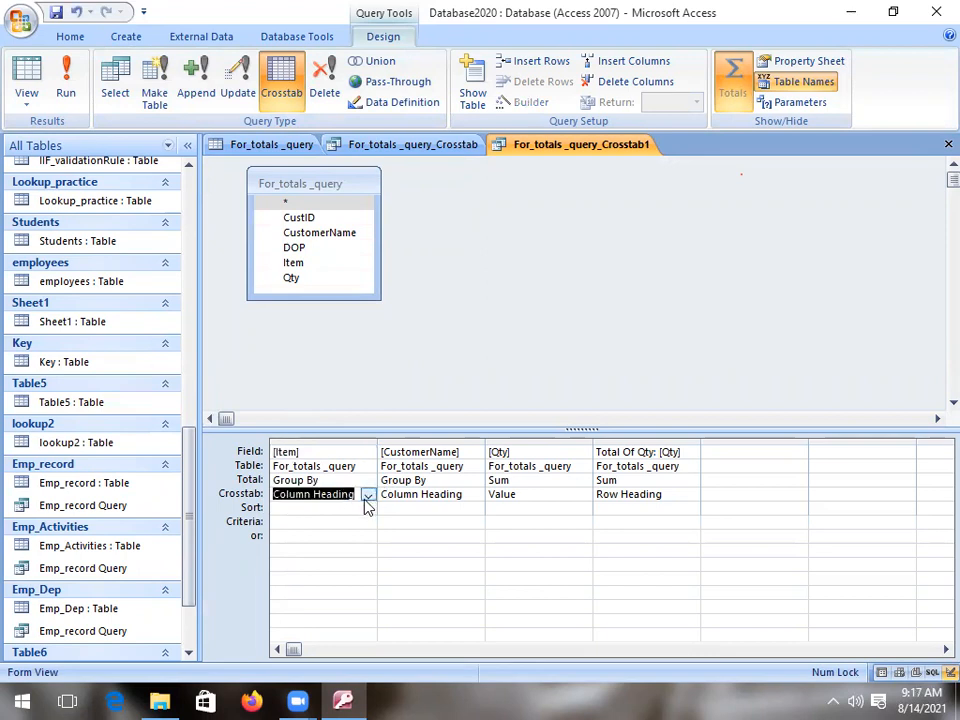
pyautogui.click(366, 496)
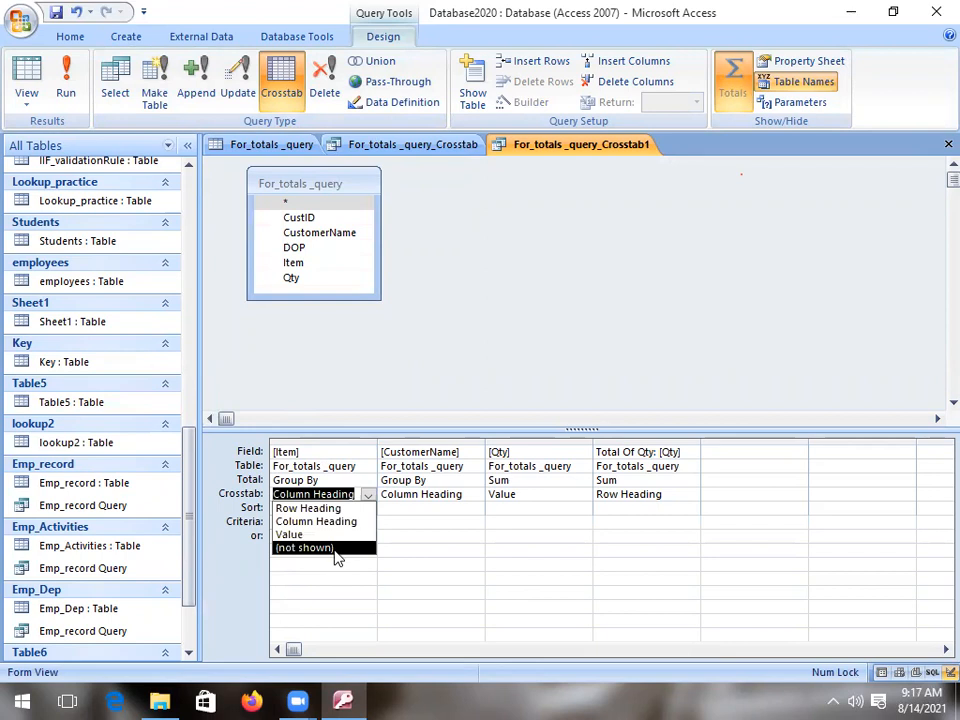
pyautogui.click(410, 450)
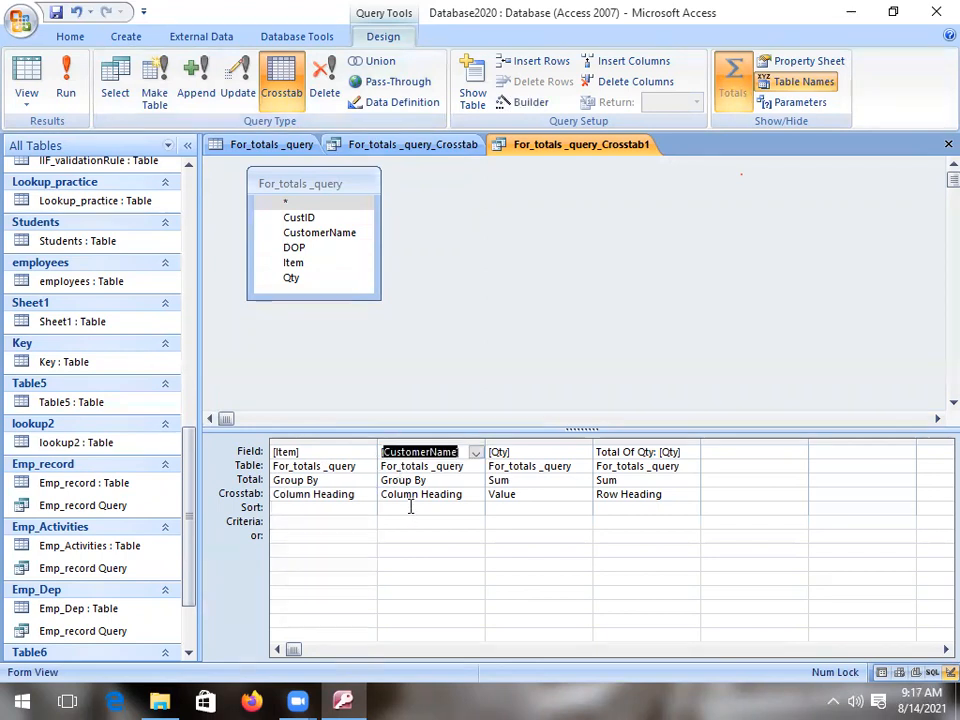
pyautogui.click(497, 497)
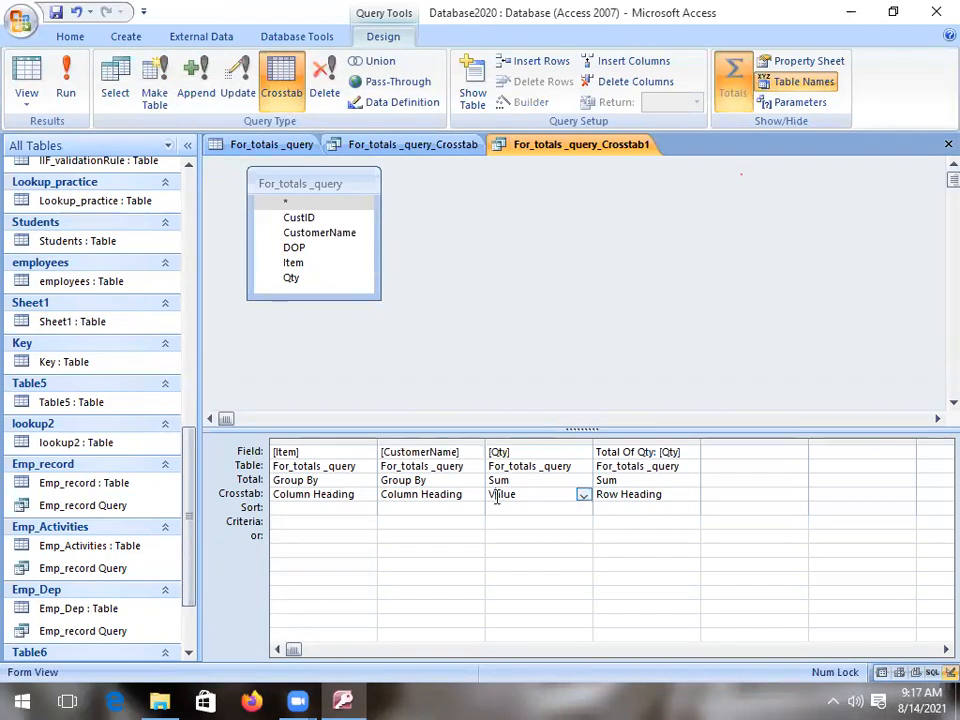
# Step: Keep Value as Qty's Crosstab role, delete the Total Of Qty column and try to run the query without a row heading
pyautogui.click(583, 495)
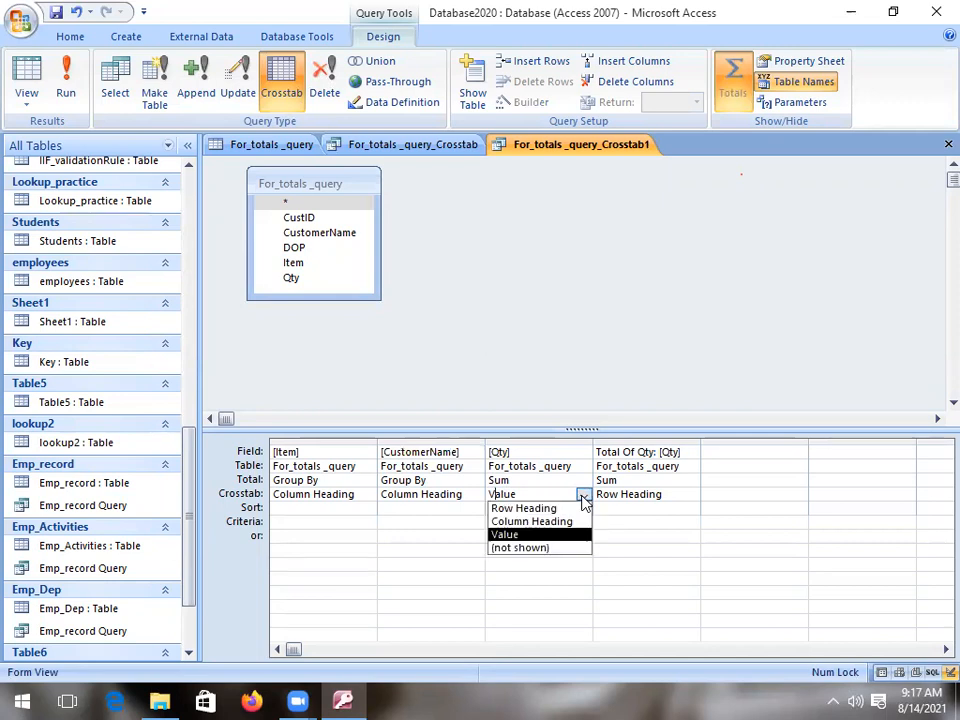
pyautogui.click(527, 534)
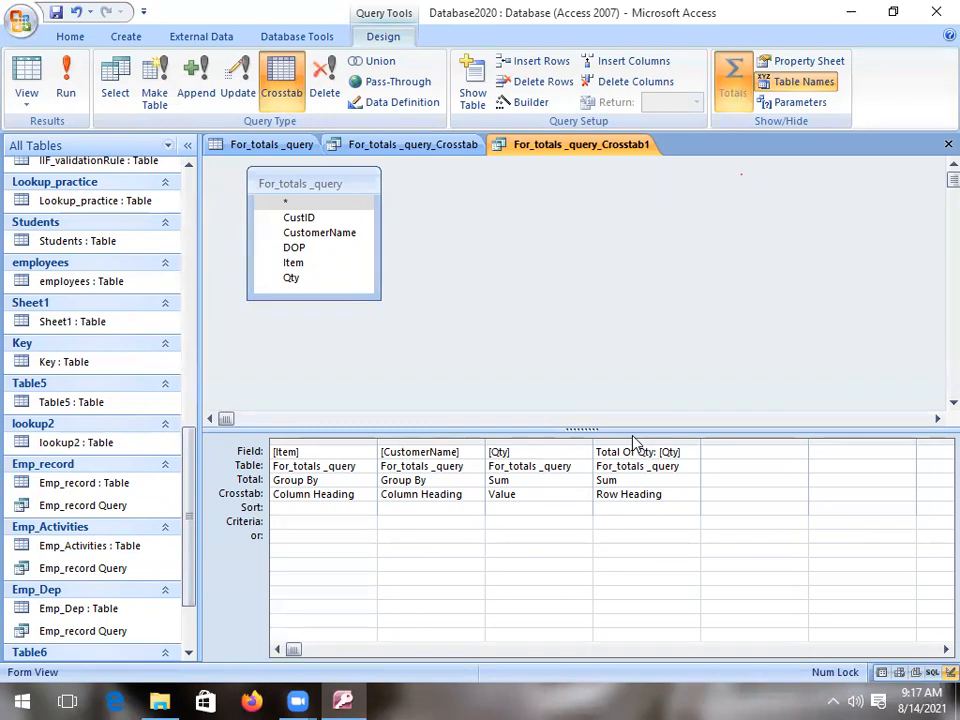
pyautogui.click(633, 440)
pyautogui.press('Delete')
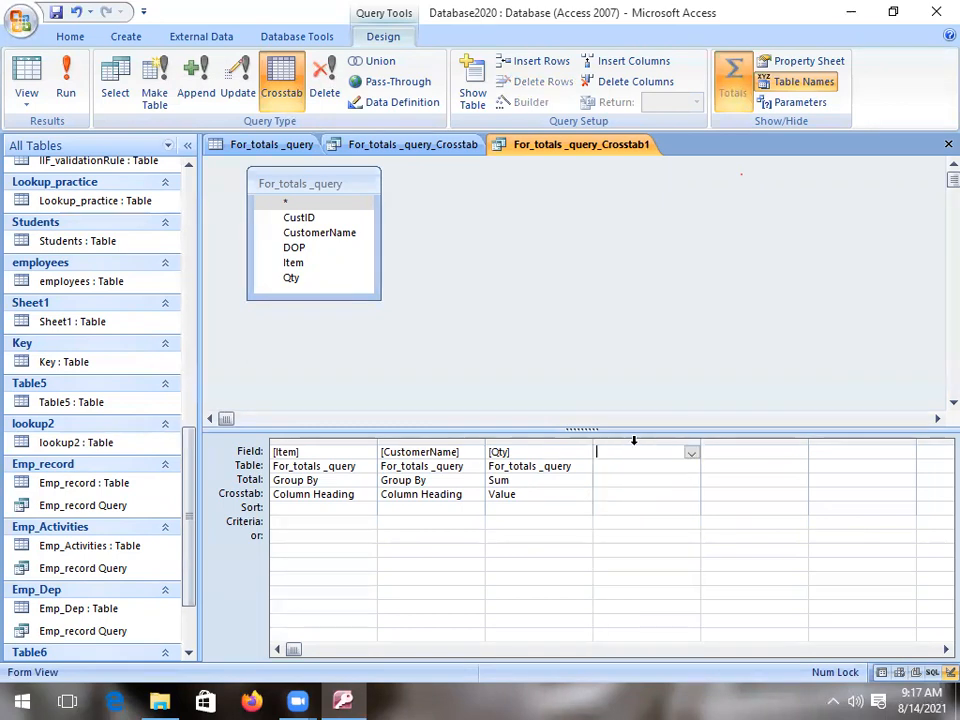
pyautogui.click(78, 86)
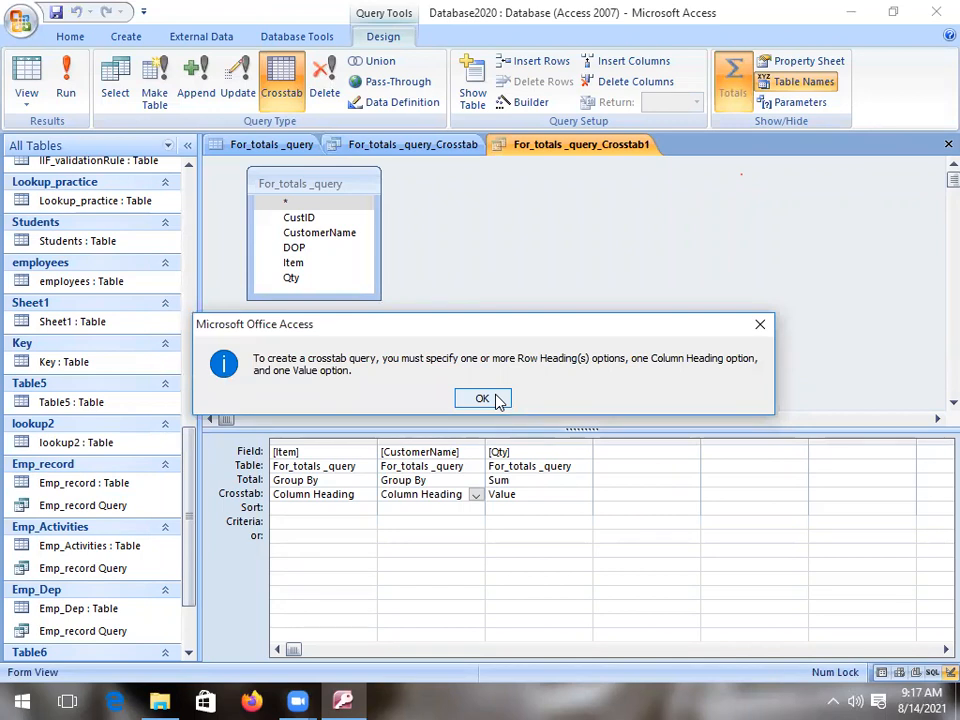
pyautogui.click(495, 399)
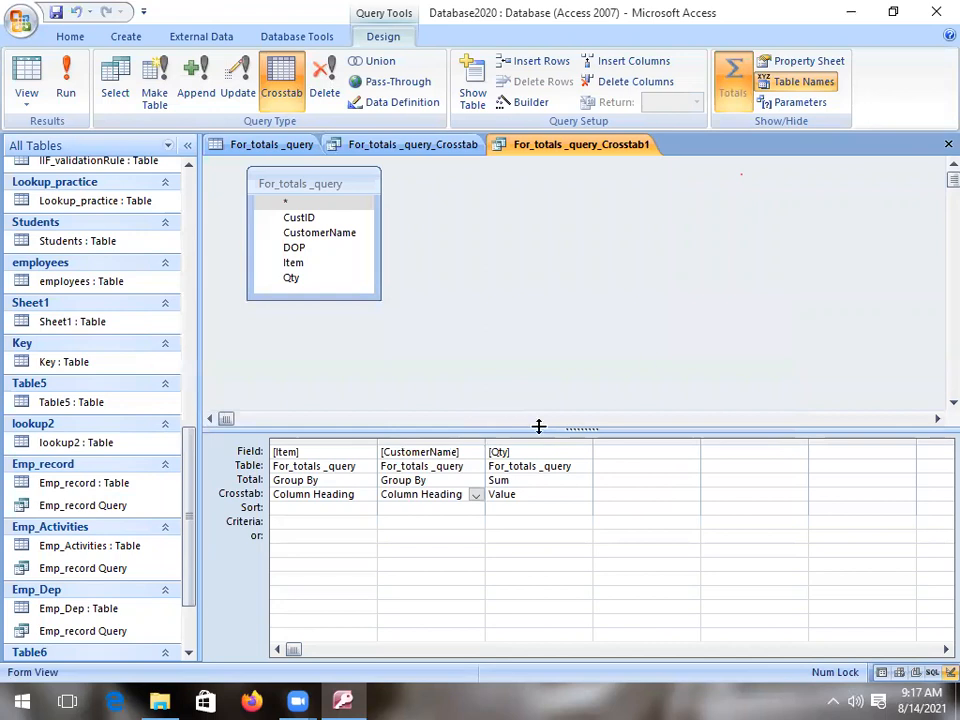
# Step: Set the Item field's Crosstab role to Row Heading and run the query
pyautogui.doubleClick(358, 495)
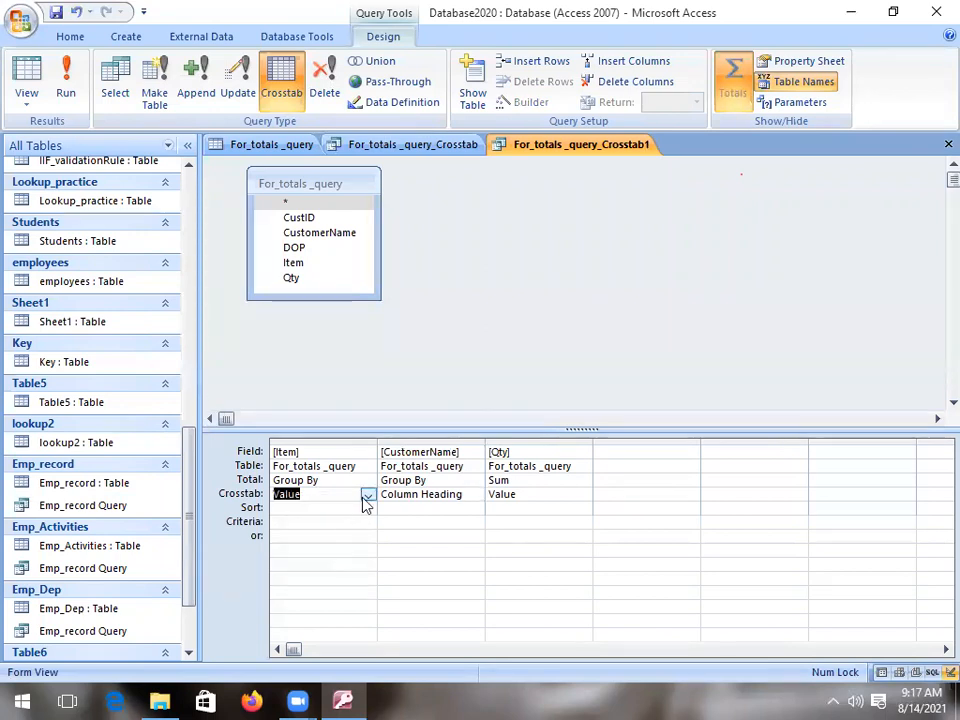
pyautogui.click(368, 494)
pyautogui.click(353, 508)
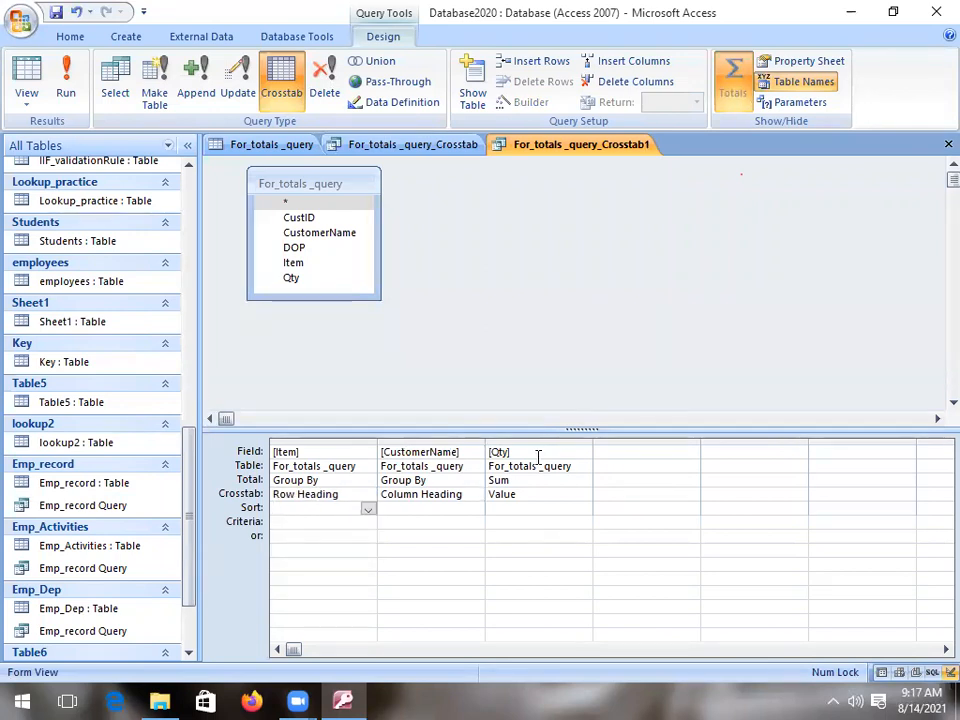
pyautogui.click(66, 85)
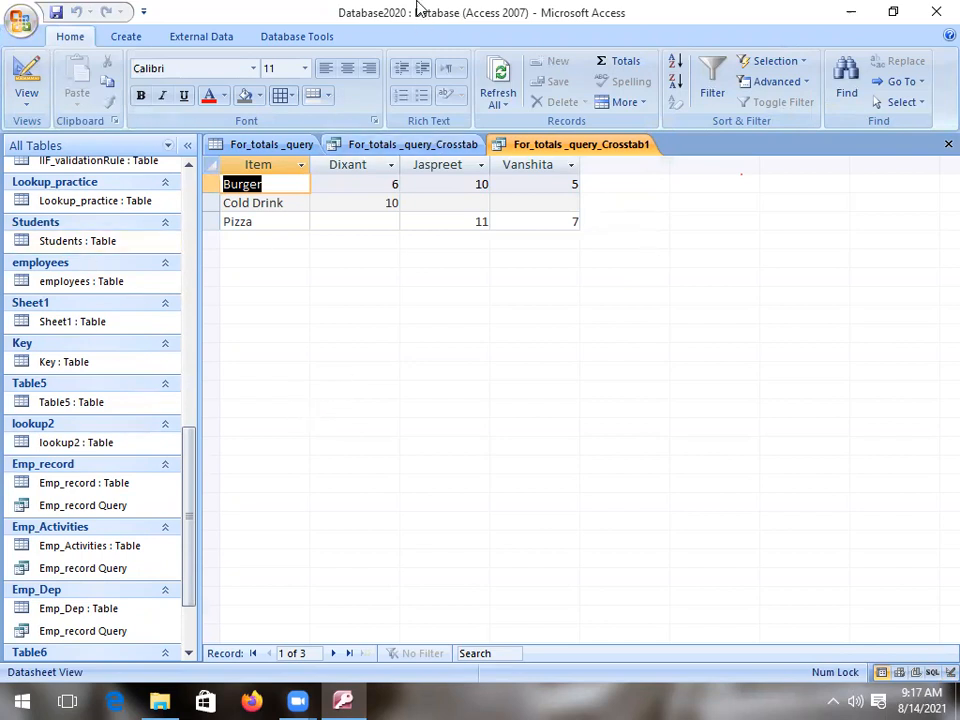
# Step: Create a new query in Design view based on the For_totals _query table
pyautogui.click(109, 44)
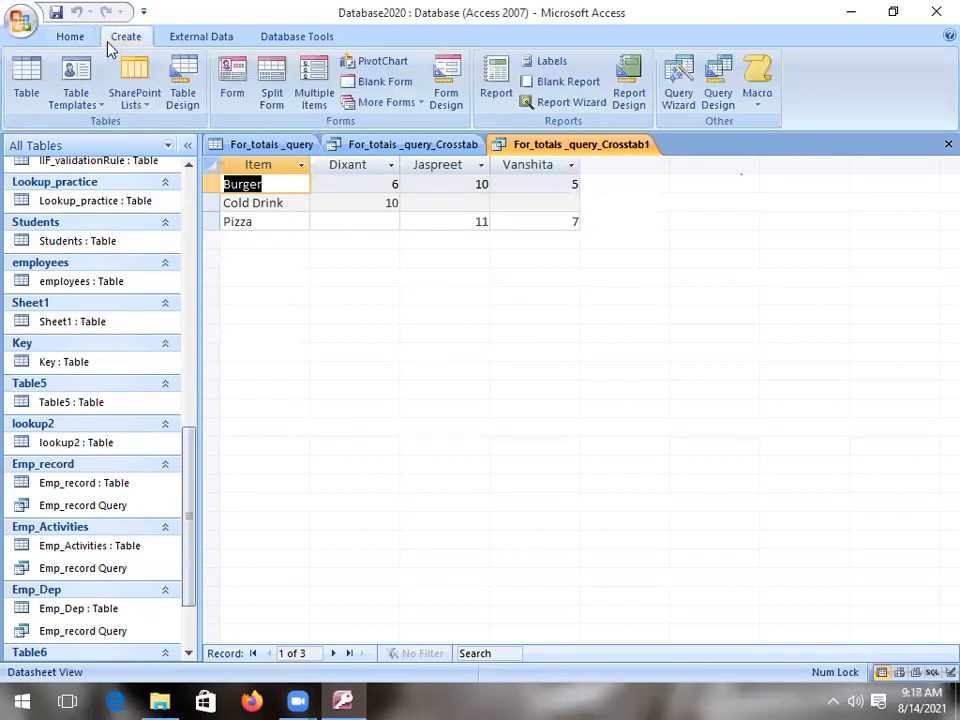
pyautogui.click(729, 95)
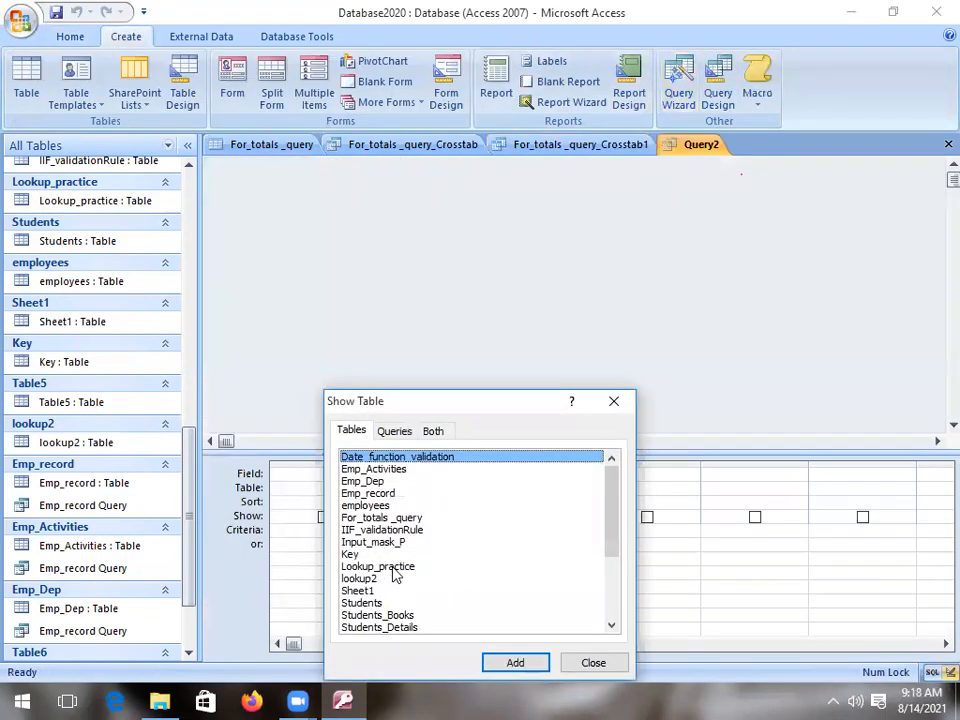
pyautogui.doubleClick(395, 518)
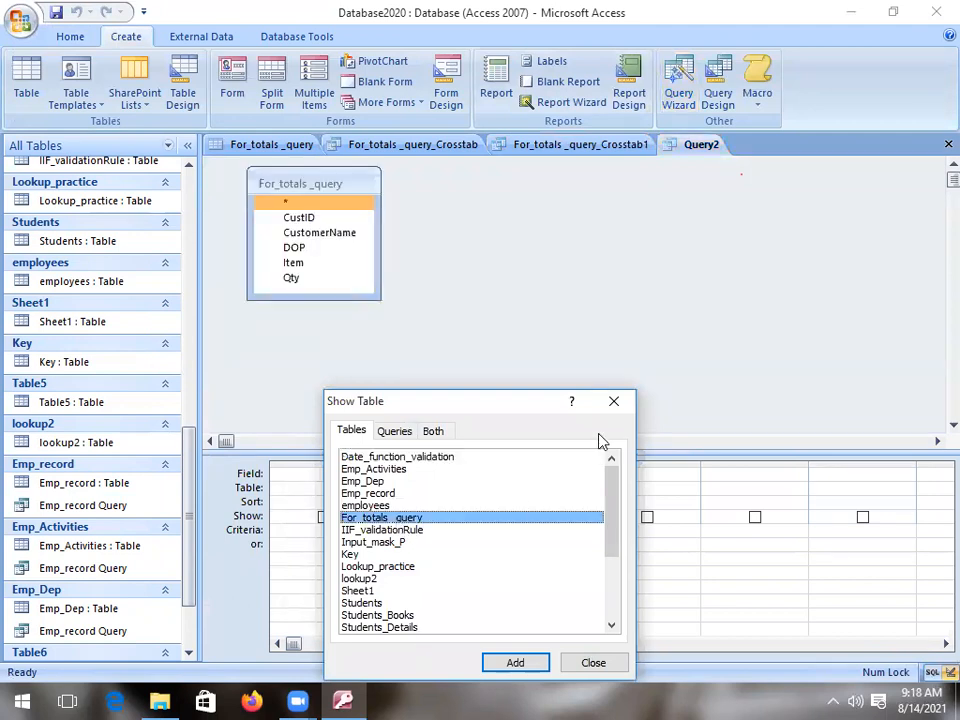
pyautogui.click(614, 401)
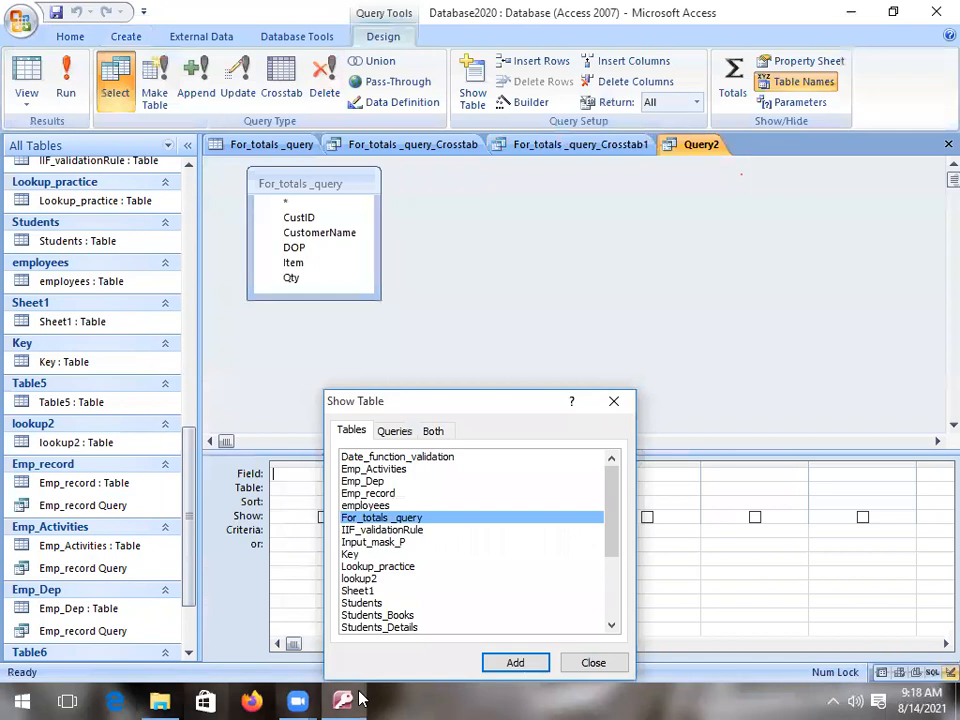
# Step: Add the Item field to the design grid and delete its duplicate columns so only one remains
pyautogui.doubleClick(293, 264)
pyautogui.doubleClick(293, 264)
pyautogui.doubleClick(293, 264)
pyautogui.doubleClick(293, 264)
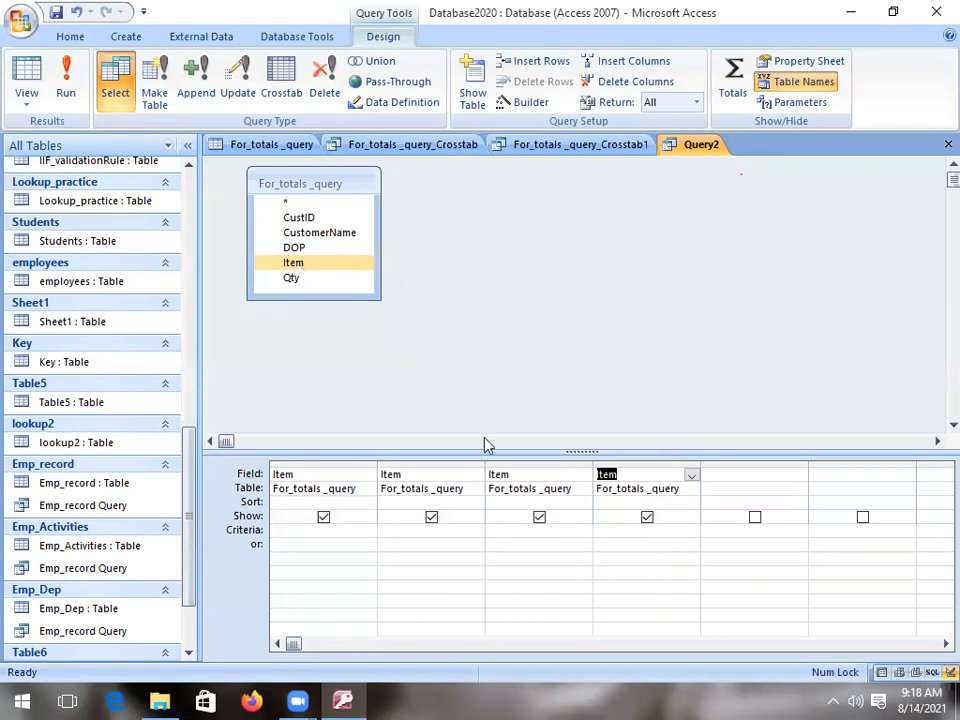
pyautogui.click(670, 464)
pyautogui.press('Delete')
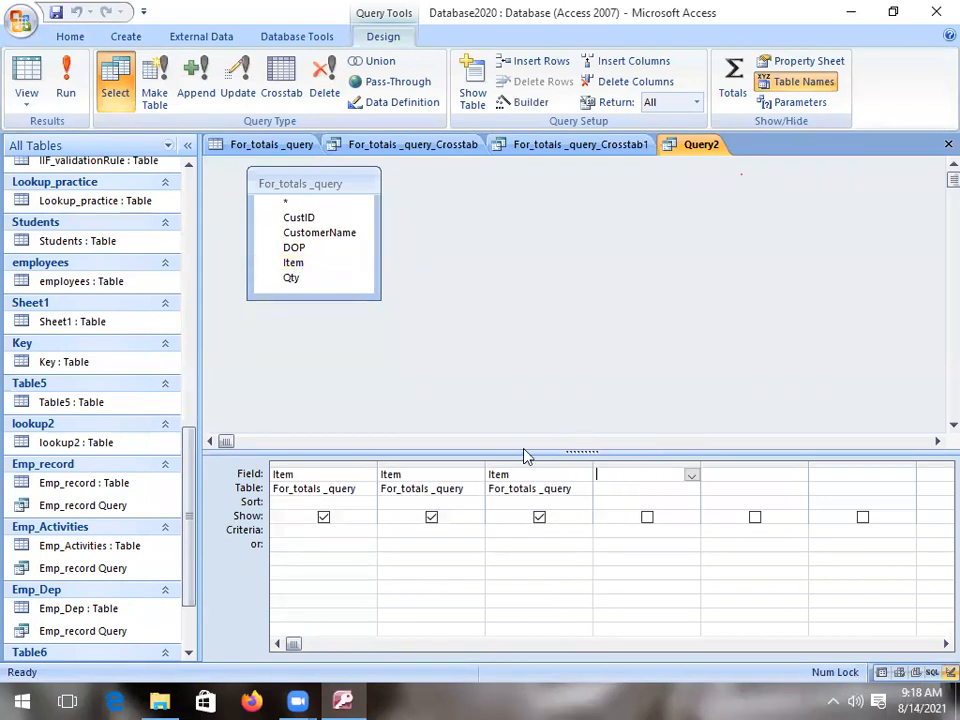
pyautogui.click(521, 464)
pyautogui.press('Delete')
pyautogui.click(448, 463)
pyautogui.press('Delete')
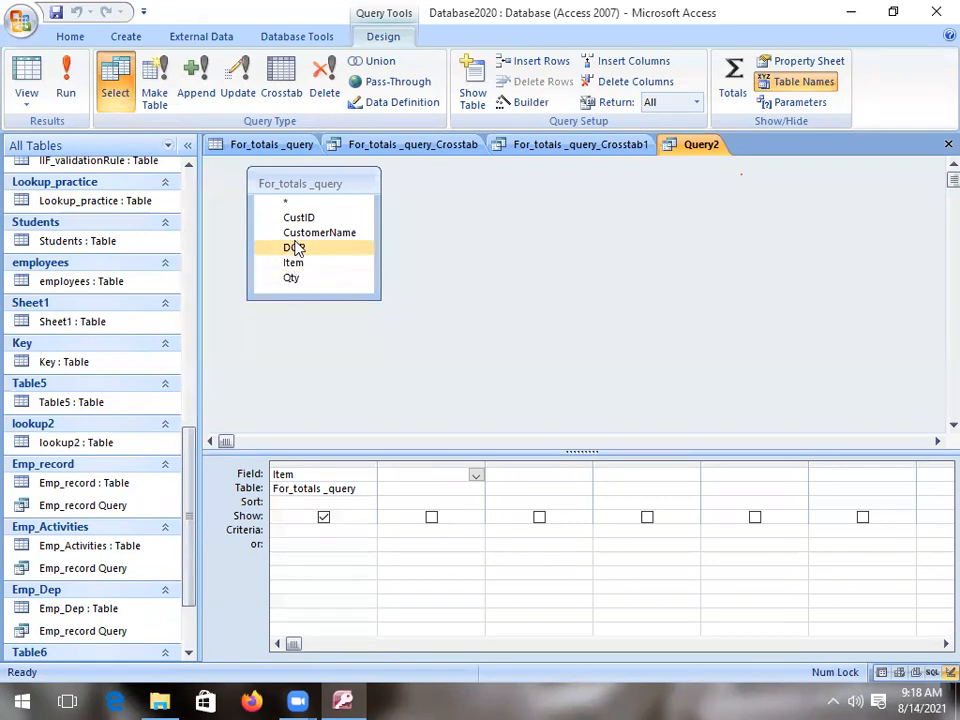
# Step: Add the CustomerName and Qty fields to the grid and change the query type to Crosstab
pyautogui.doubleClick(330, 233)
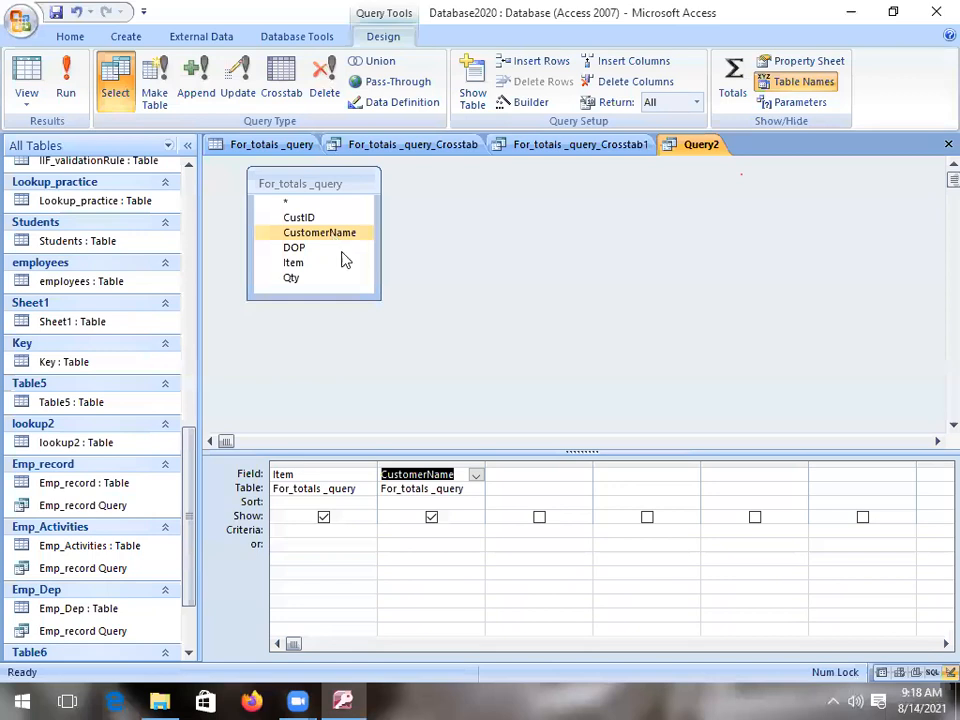
pyautogui.doubleClick(291, 281)
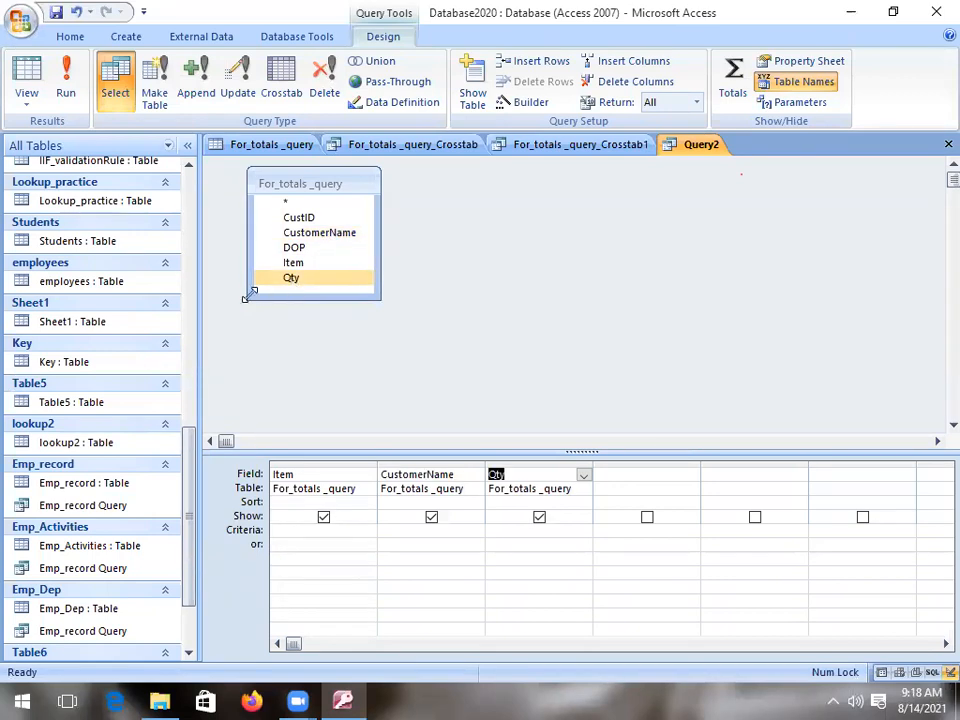
pyautogui.click(286, 82)
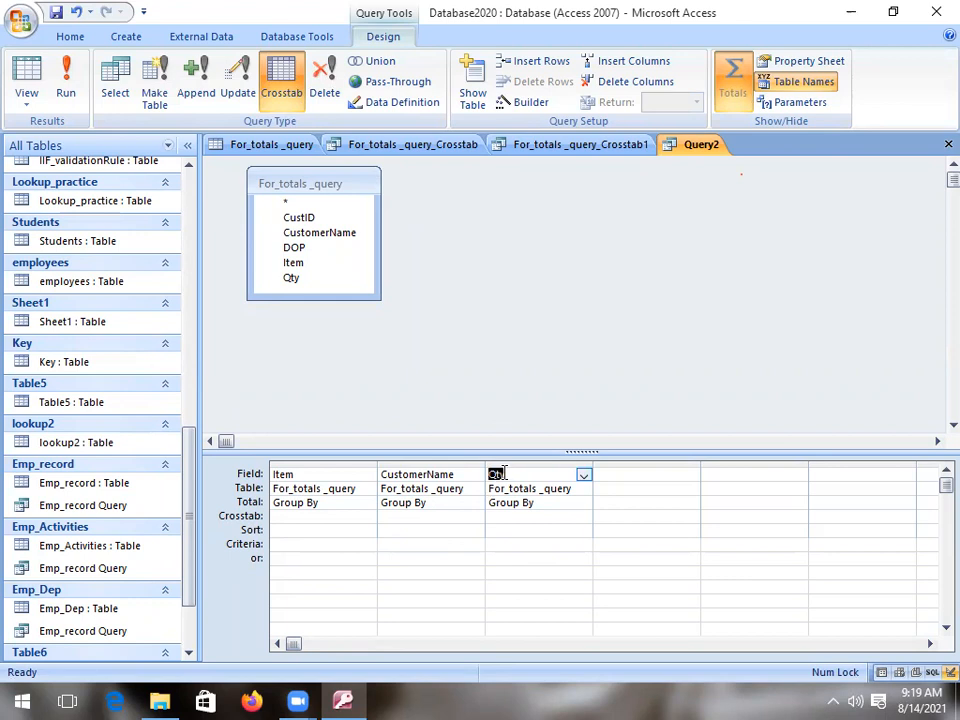
# Step: Set the Qty field's Total function to Sum
pyautogui.click(514, 504)
pyautogui.click(583, 505)
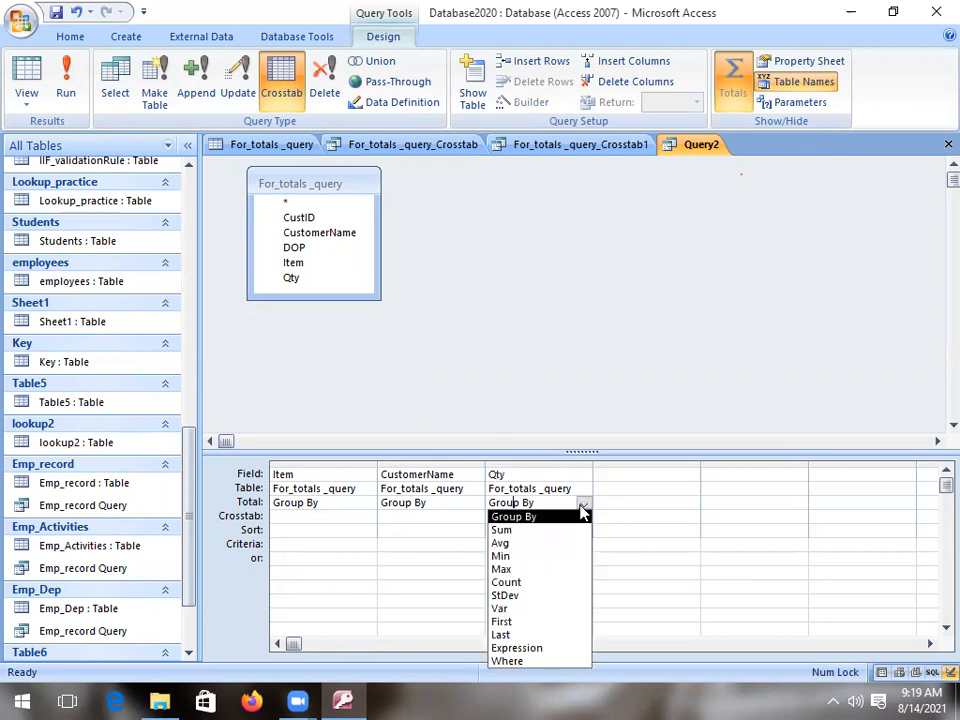
pyautogui.click(533, 529)
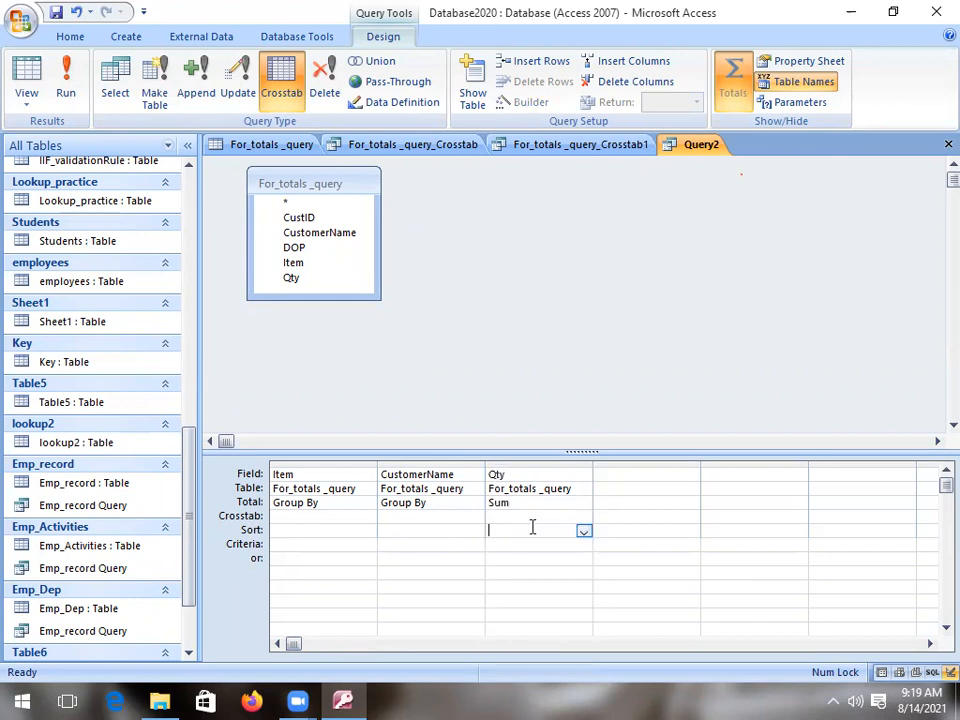
# Step: Set the Crosstab role of Item to Row Heading and of CustomerName to Column Heading
pyautogui.doubleClick(317, 517)
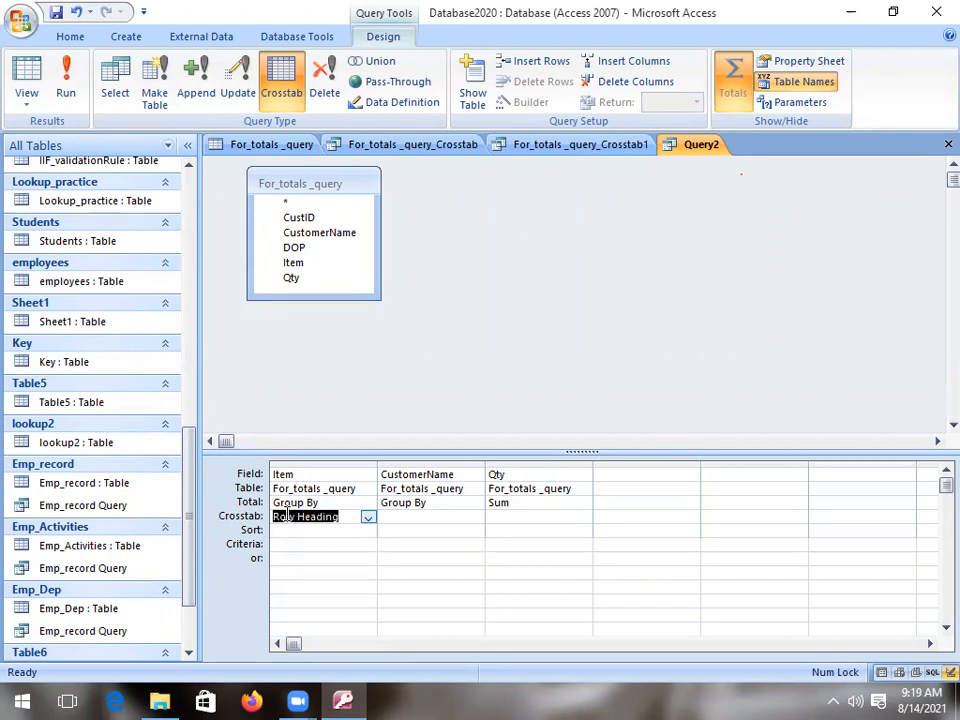
pyautogui.doubleClick(403, 519)
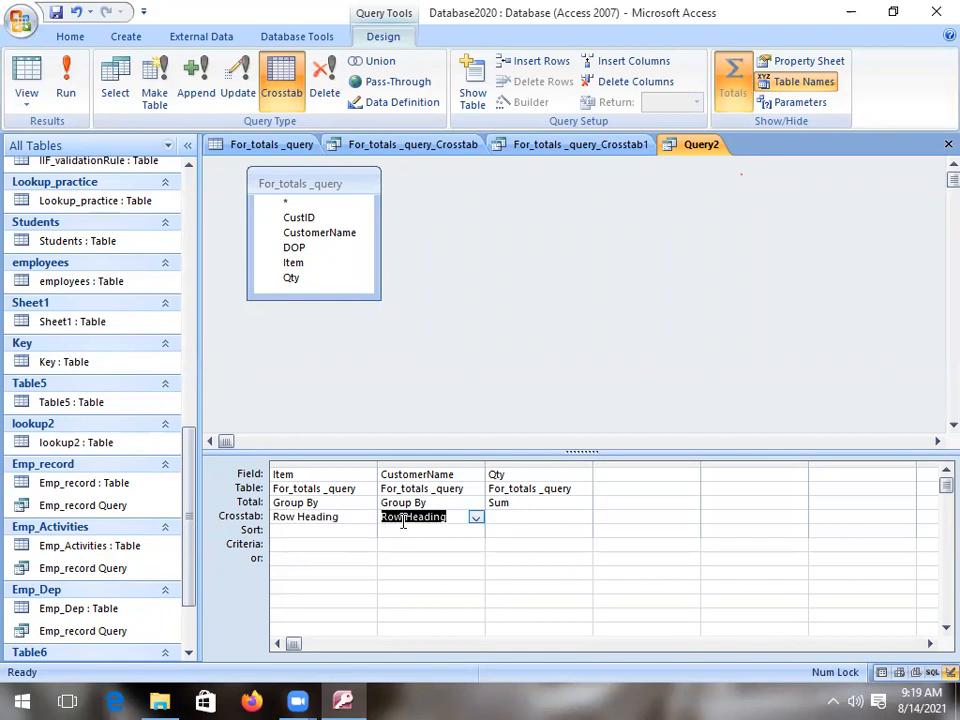
pyautogui.click(476, 517)
pyautogui.click(466, 543)
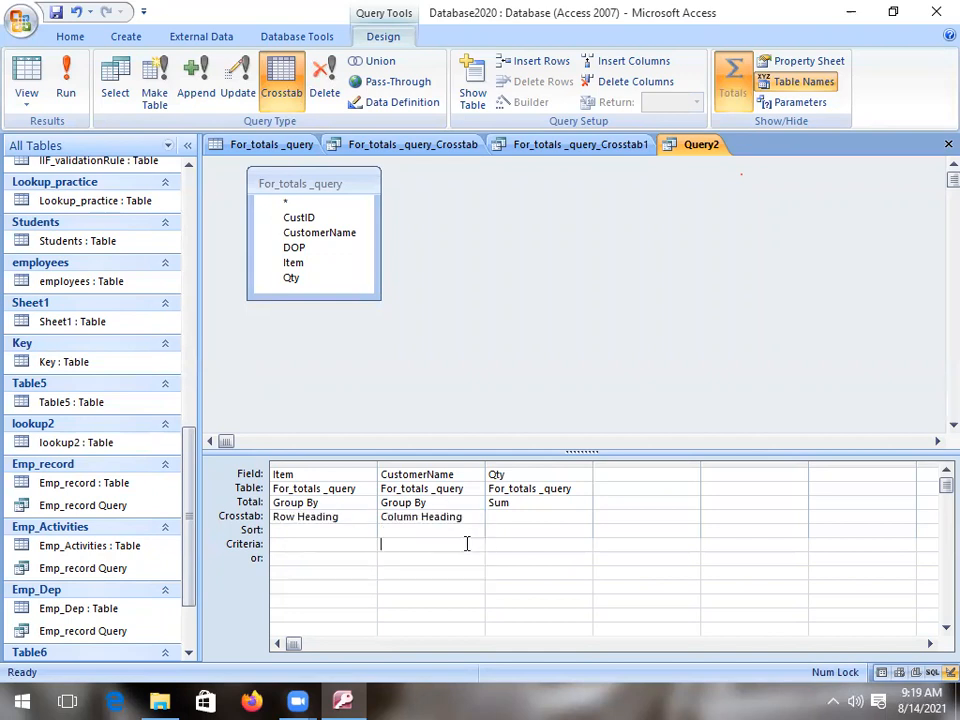
# Step: Set the Qty field's Crosstab role to Value and run the new crosstab query
pyautogui.click(534, 516)
pyautogui.doubleClick(534, 516)
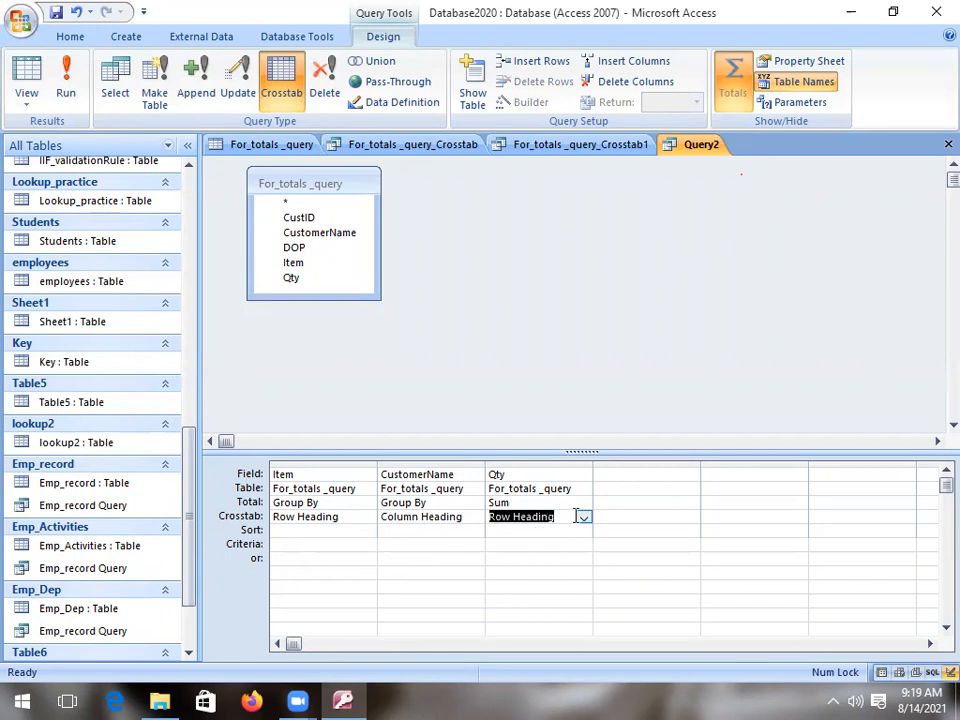
pyautogui.click(583, 517)
pyautogui.click(541, 553)
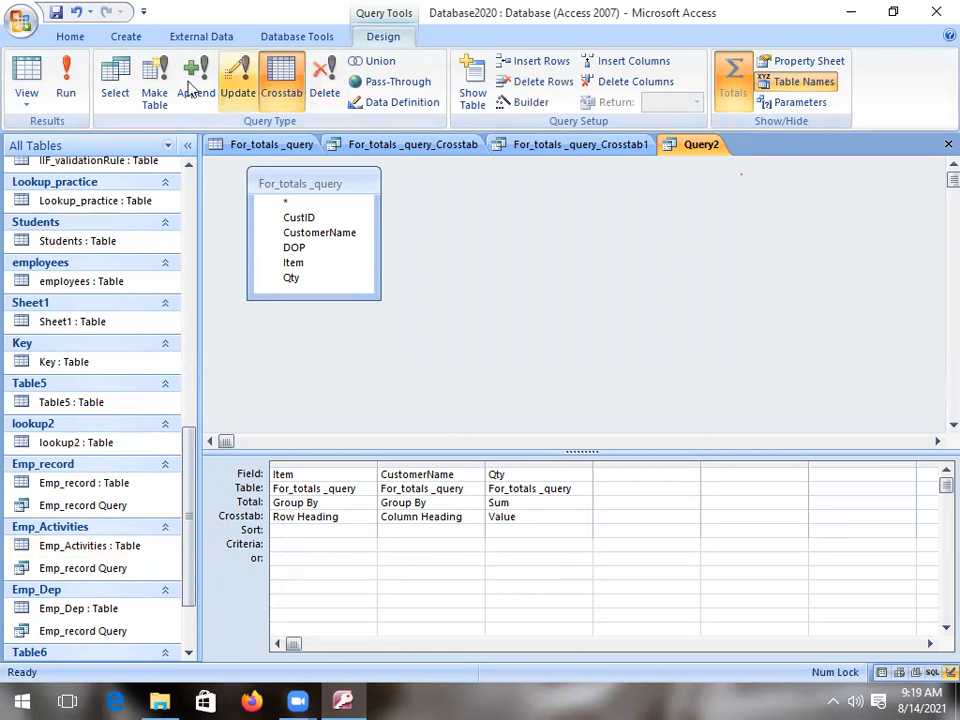
pyautogui.click(66, 82)
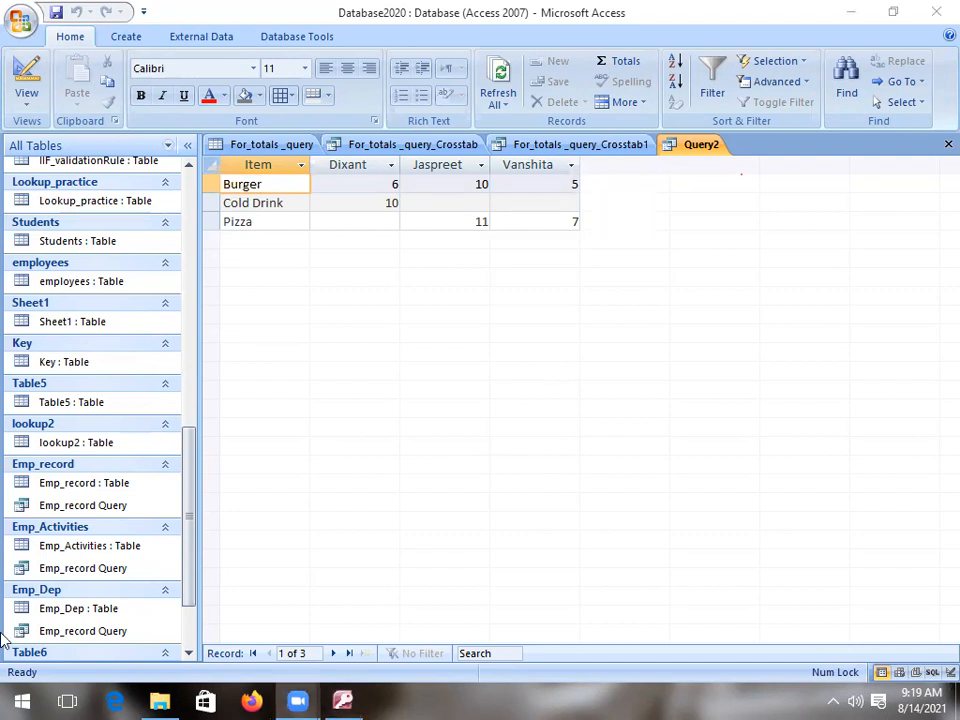
# Step: Minimize Access and open the MS Access PPT2.pptx presentation from the desktop folder in PowerPoint
pyautogui.click(849, 12)
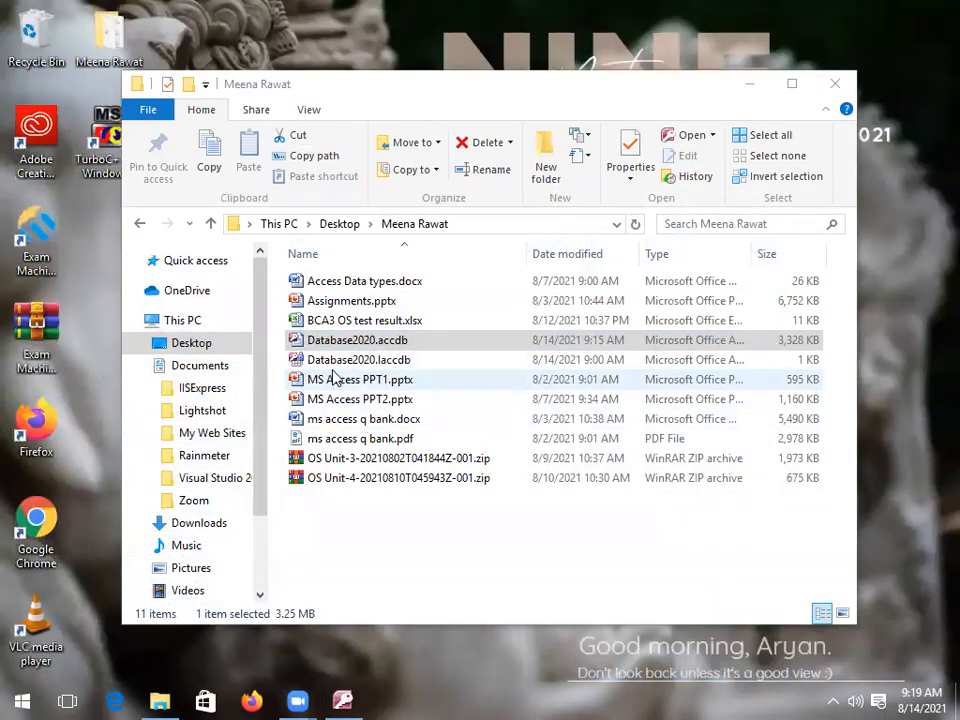
pyautogui.doubleClick(330, 405)
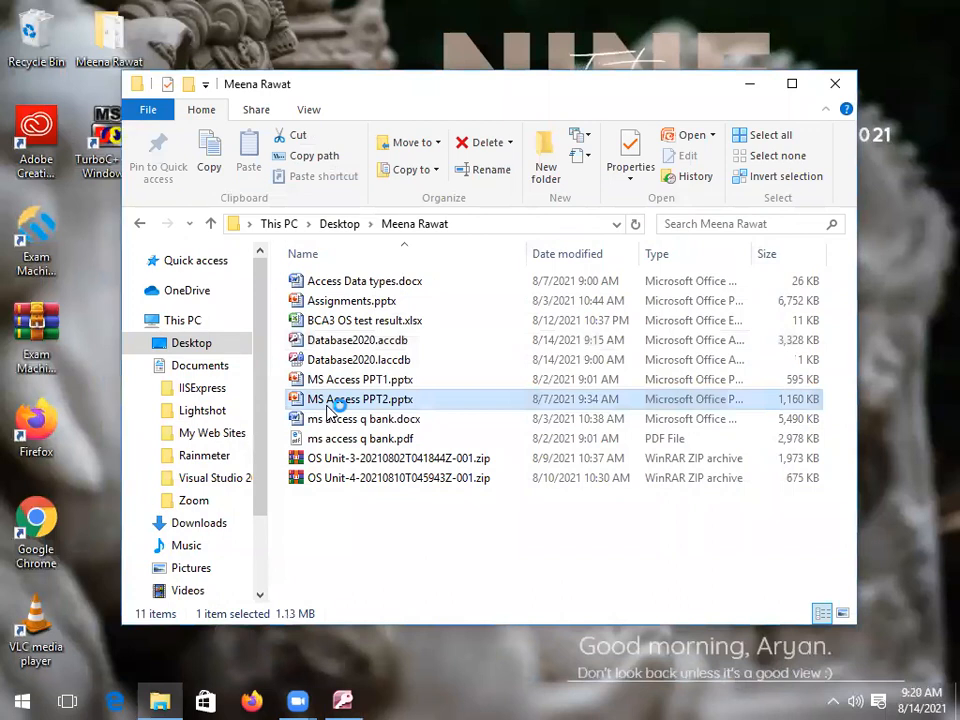
pyautogui.click(750, 83)
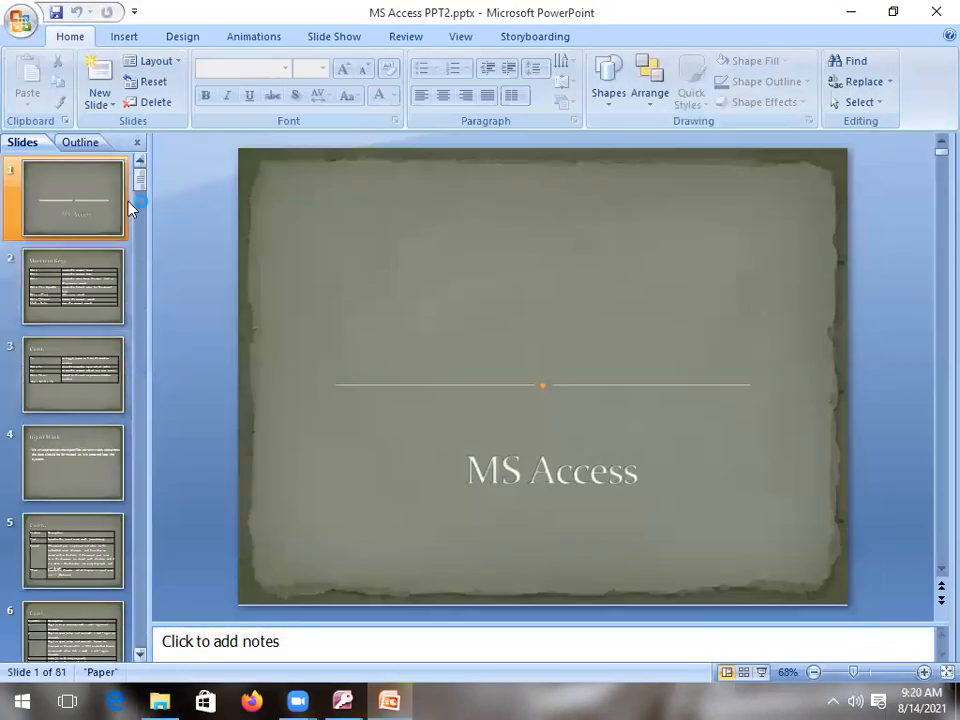
# Step: Go to the Query section of the presentation and show the query definition on slide 73
pyautogui.moveTo(145, 188); pyautogui.dragTo(138, 483)
pyautogui.moveTo(141, 568); pyautogui.dragTo(141, 600)
pyautogui.click(58, 576)
pyautogui.click(82, 405)
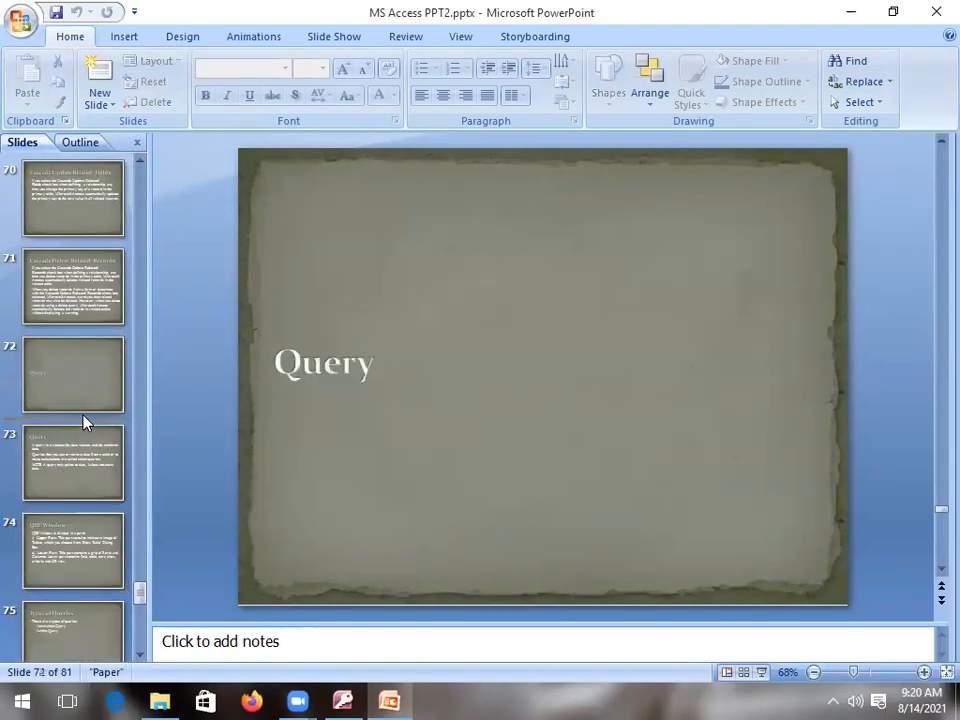
pyautogui.click(90, 462)
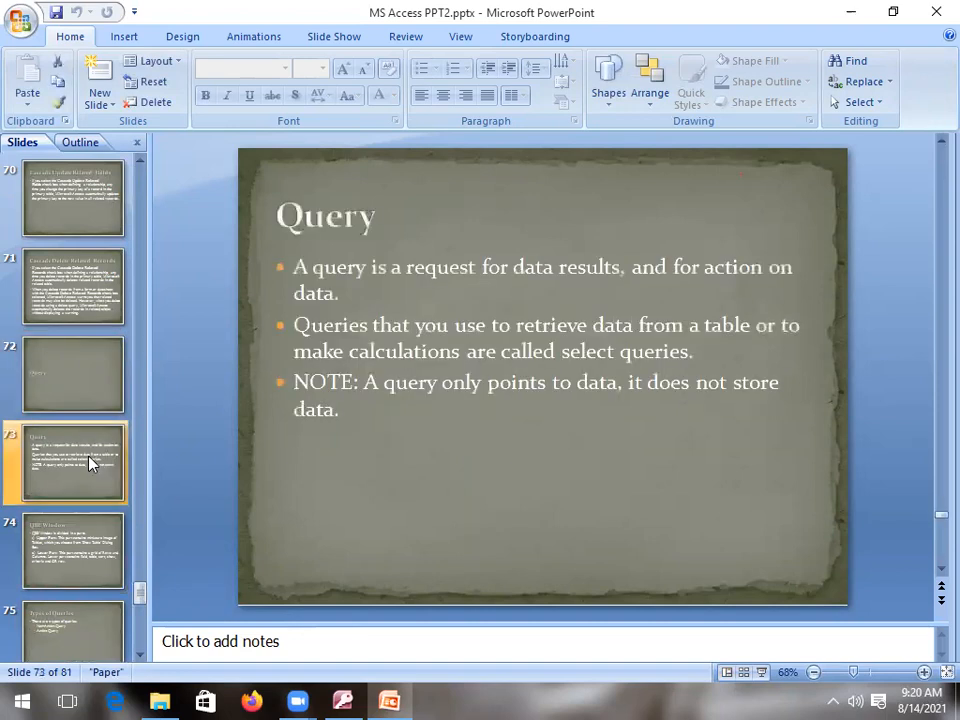
# Step: Look through the remaining query slides up to slide 81 and return to the Non-Action Query slide listing its types
pyautogui.press('Down')
pyautogui.press('Down')
pyautogui.press('Down')
pyautogui.press('Down')
pyautogui.press('Down')
pyautogui.press('Down')
pyautogui.press('Down')
pyautogui.press('Down')
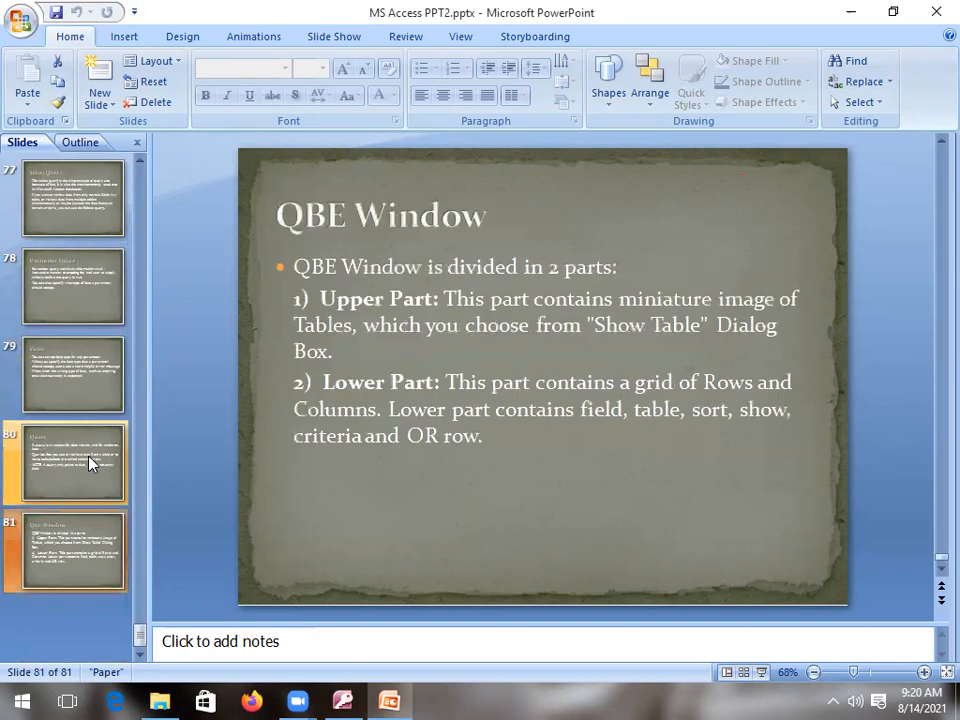
pyautogui.press('Up')
pyautogui.press('Up')
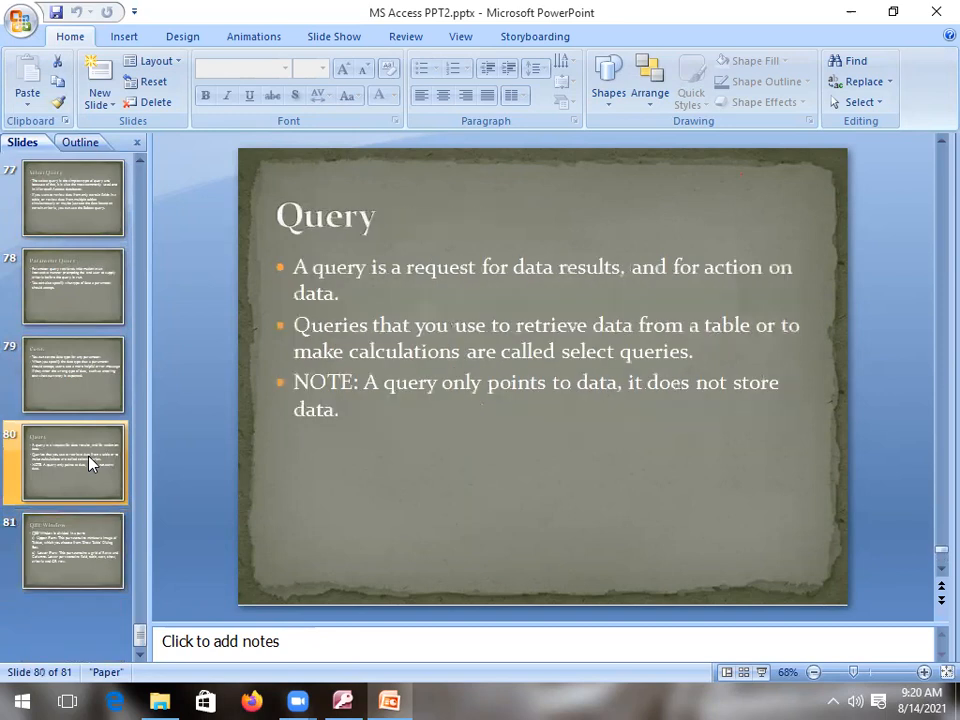
pyautogui.press('Down')
pyautogui.press('Down')
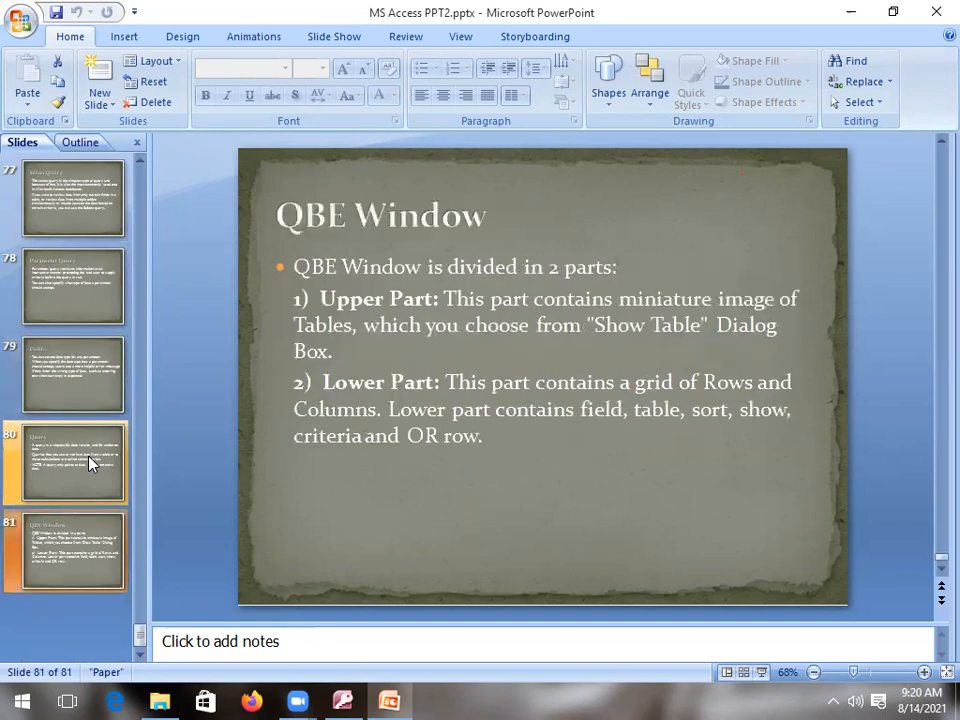
pyautogui.press('Up')
pyautogui.press('Up')
pyautogui.press('Up')
pyautogui.press('Up')
pyautogui.press('Down')
pyautogui.press('Up')
pyautogui.press('Up')
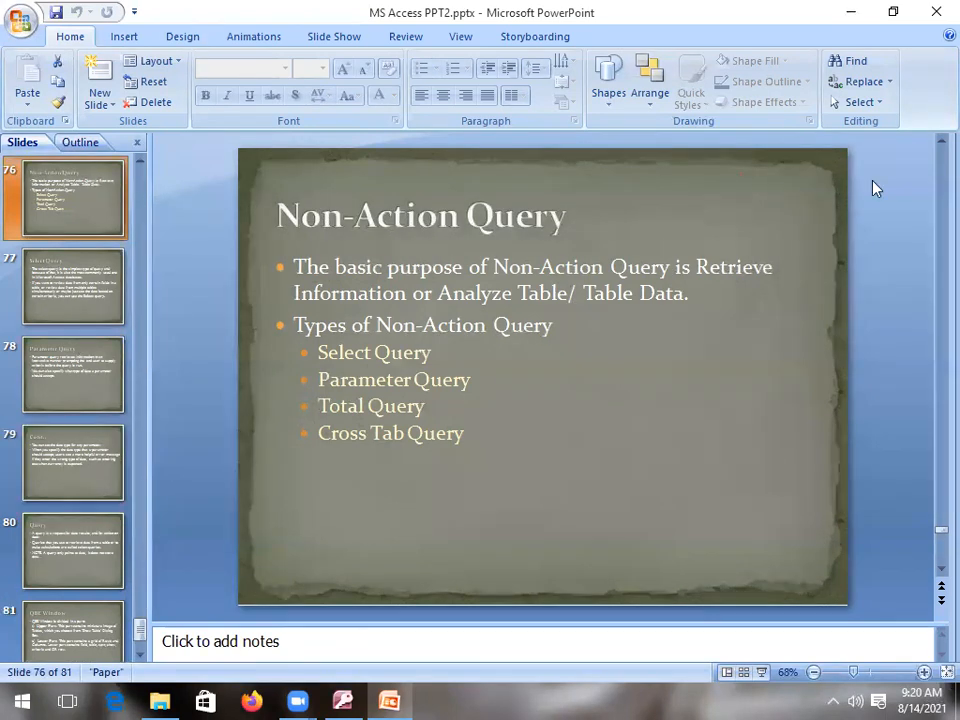
# Step: Switch from the presentation back to Access and close all open objects, saving the crosstab query changes and Query2
pyautogui.click(936, 12)
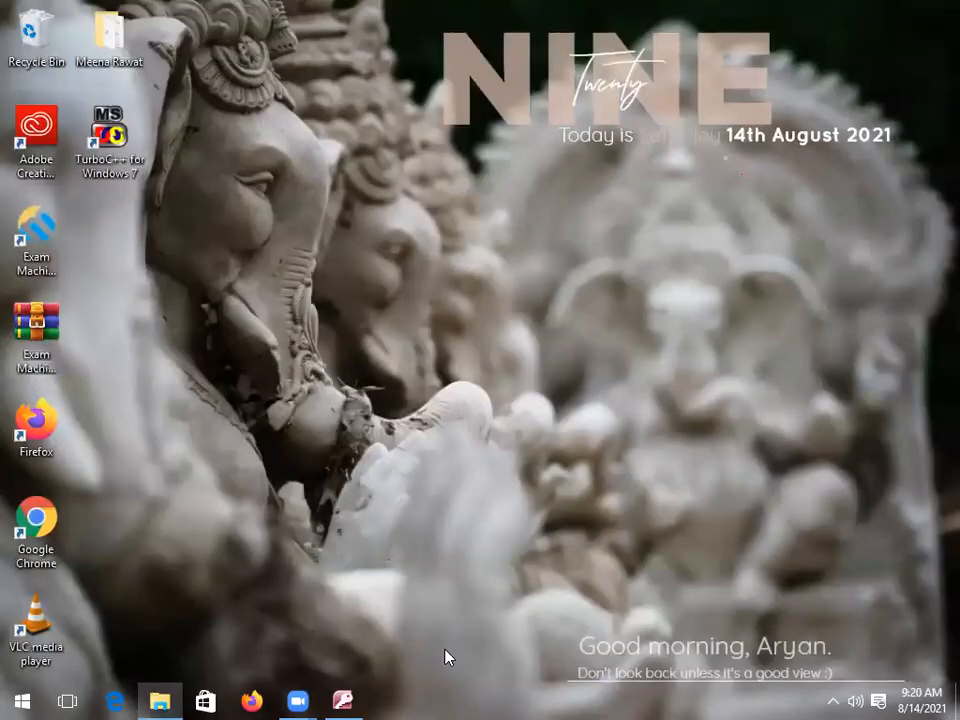
pyautogui.click(343, 700)
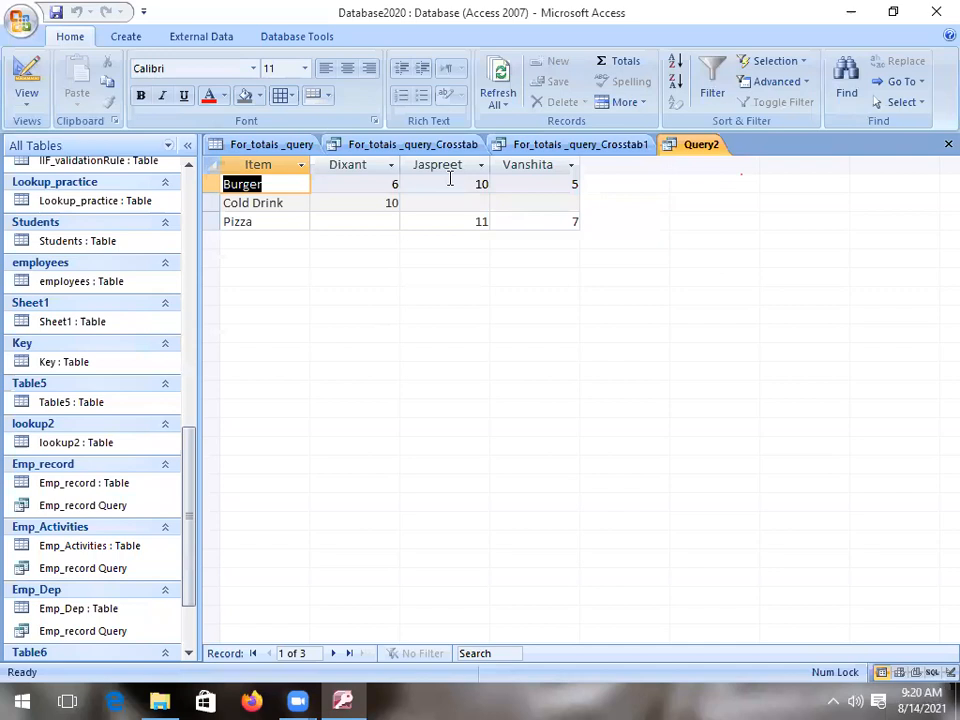
pyautogui.rightClick(440, 144)
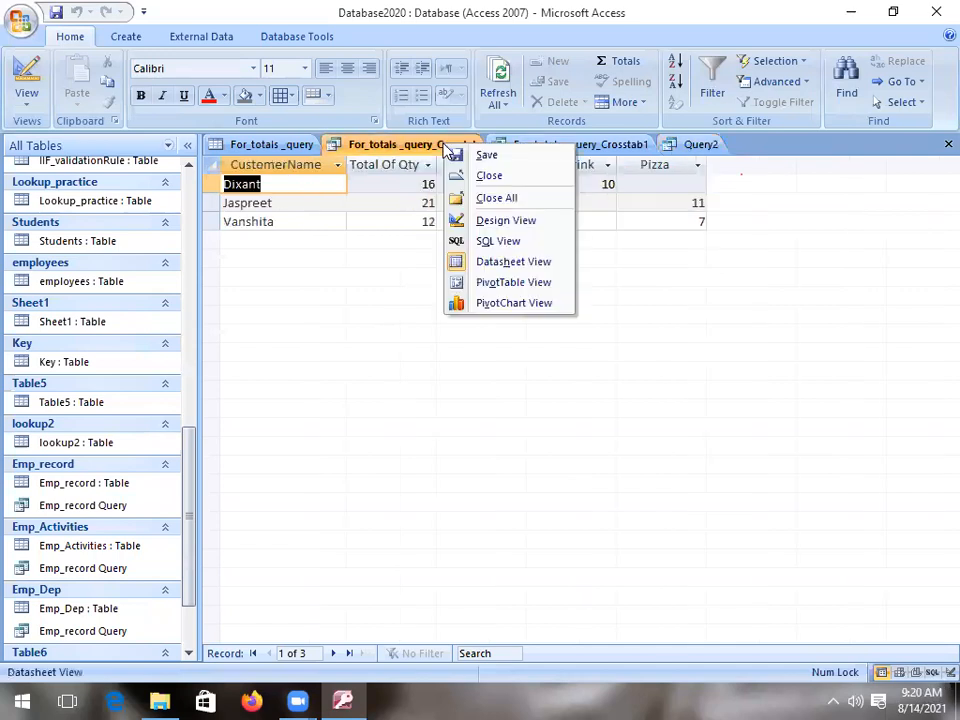
pyautogui.click(492, 200)
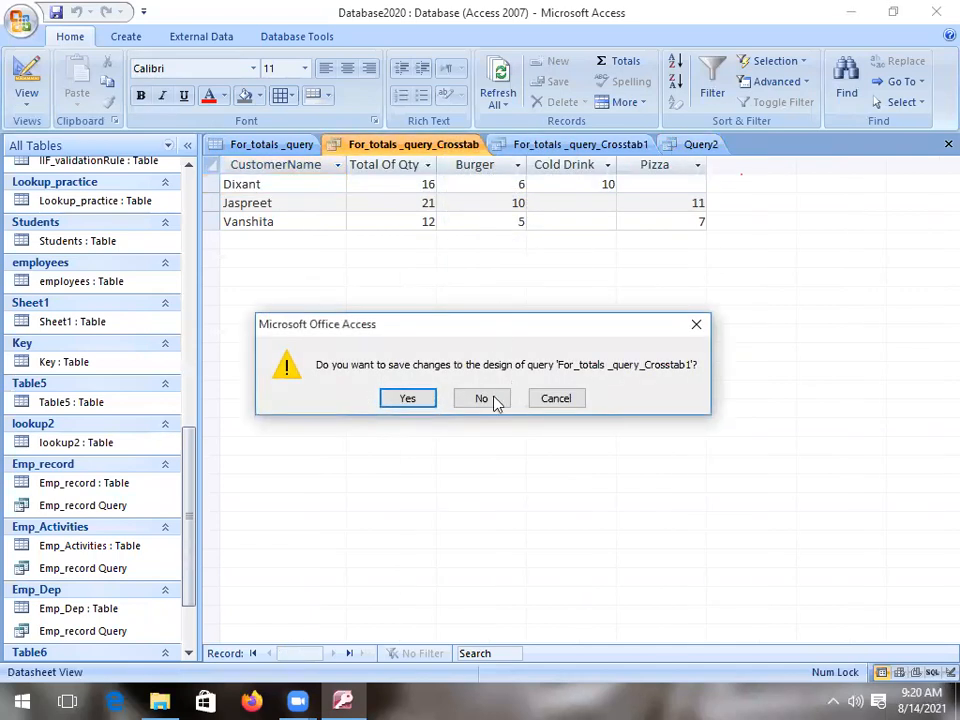
pyautogui.click(420, 400)
pyautogui.click(418, 402)
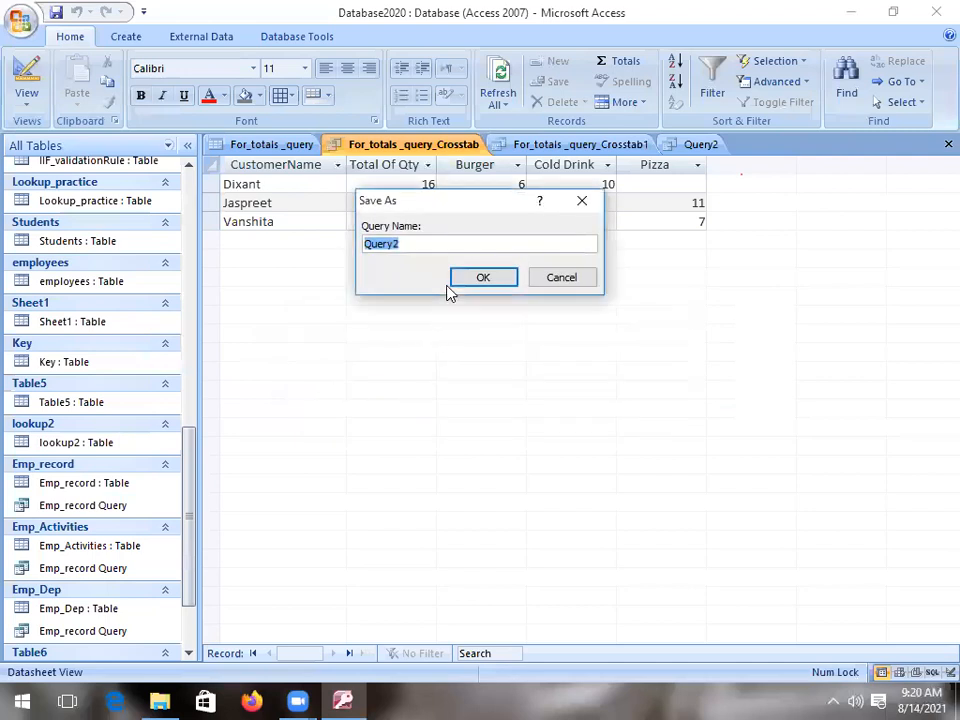
pyautogui.click(481, 279)
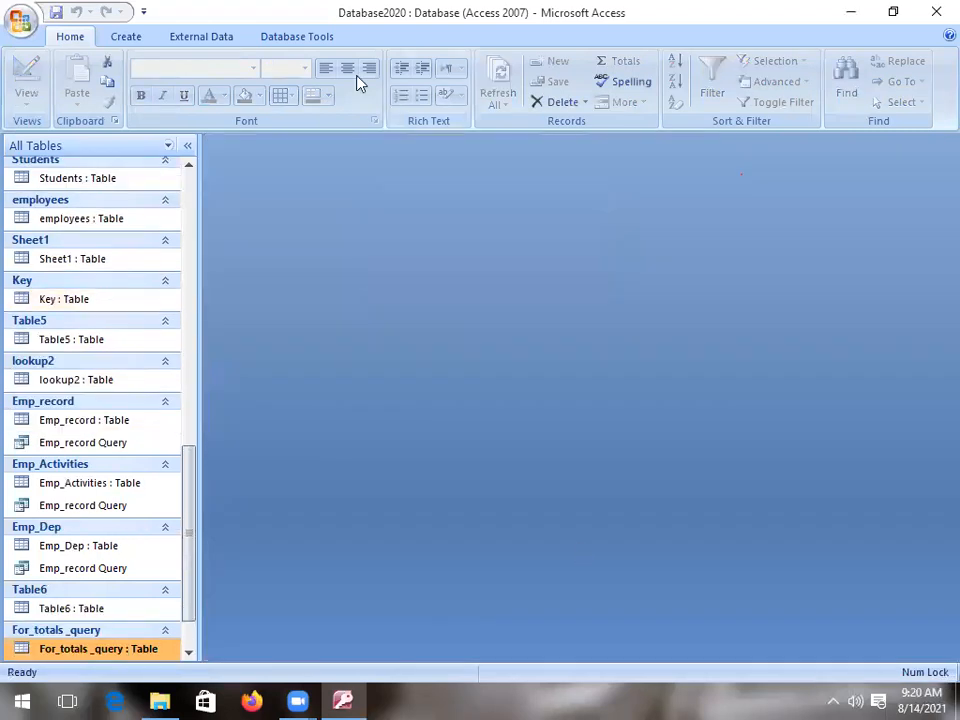
# Step: Create a new query in Design view containing a single copy of the For_totals _query table
pyautogui.click(125, 37)
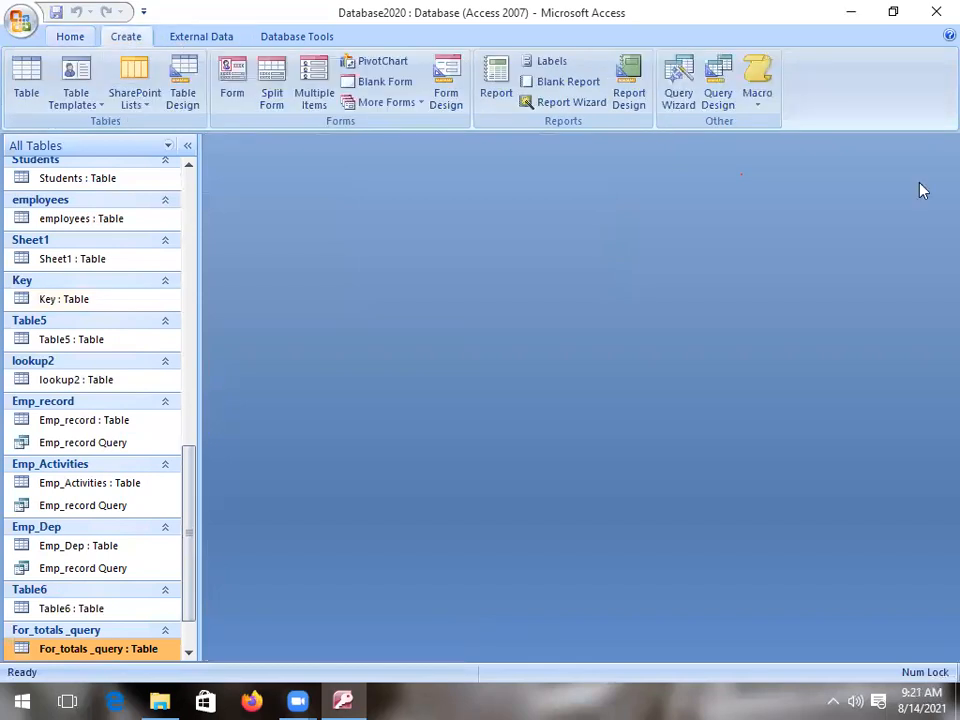
pyautogui.click(717, 95)
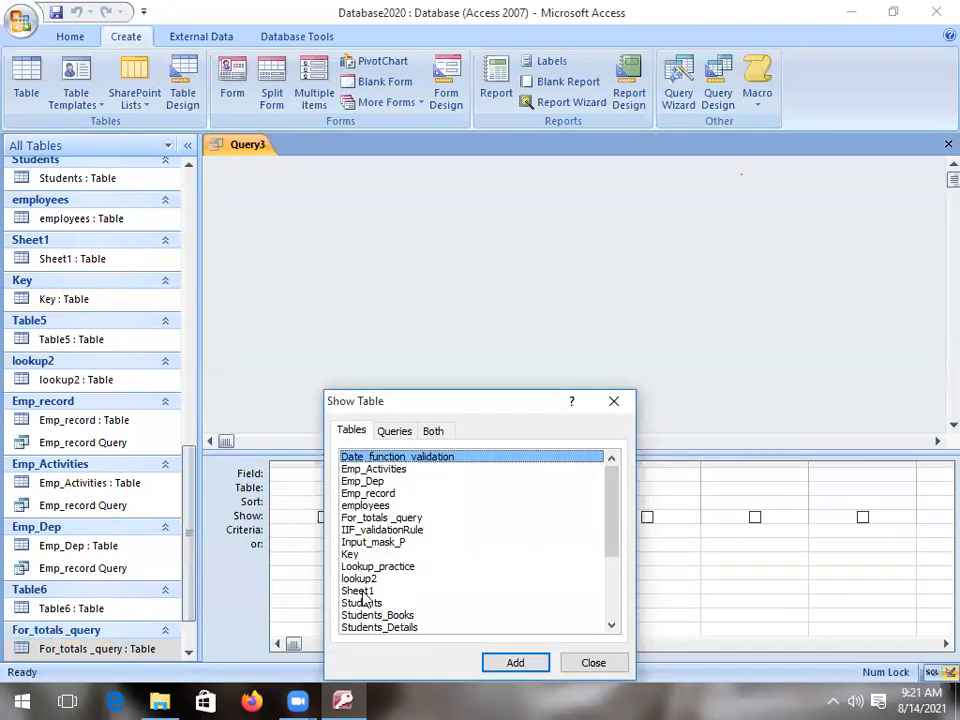
pyautogui.doubleClick(392, 519)
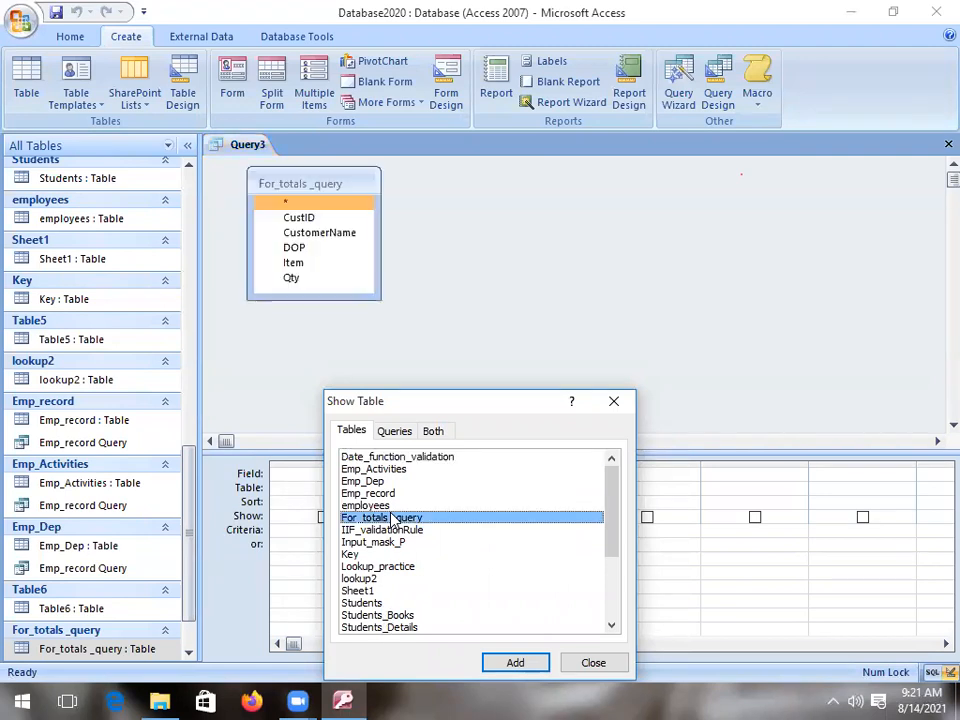
pyautogui.moveTo(538, 413); pyautogui.dragTo(545, 323)
pyautogui.click(532, 572)
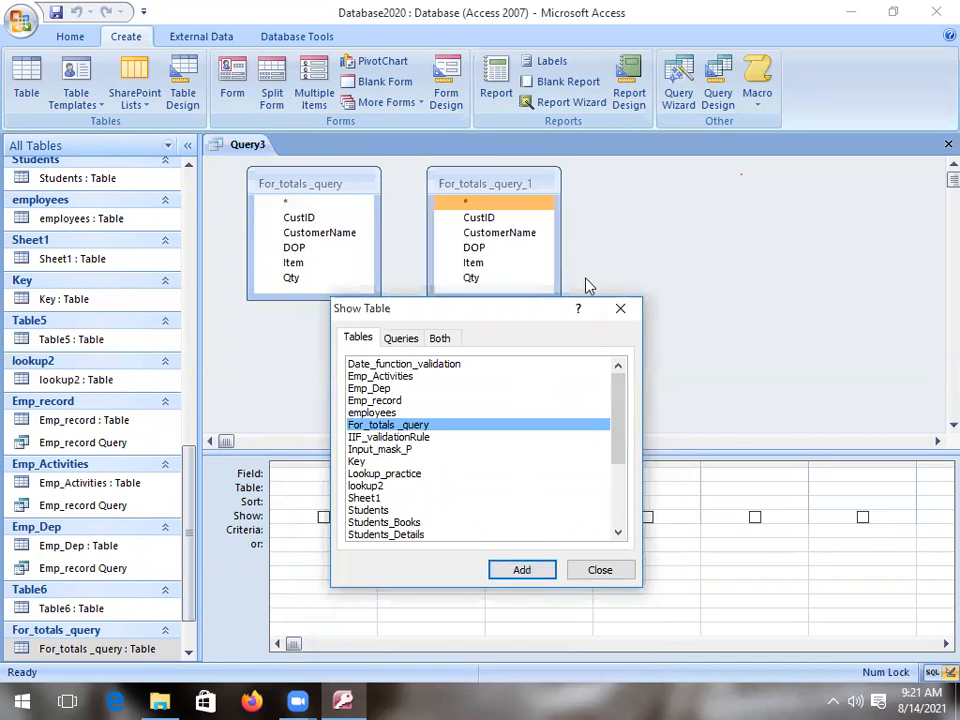
pyautogui.press('Escape')
pyautogui.rightClick(487, 193)
pyautogui.click(559, 200)
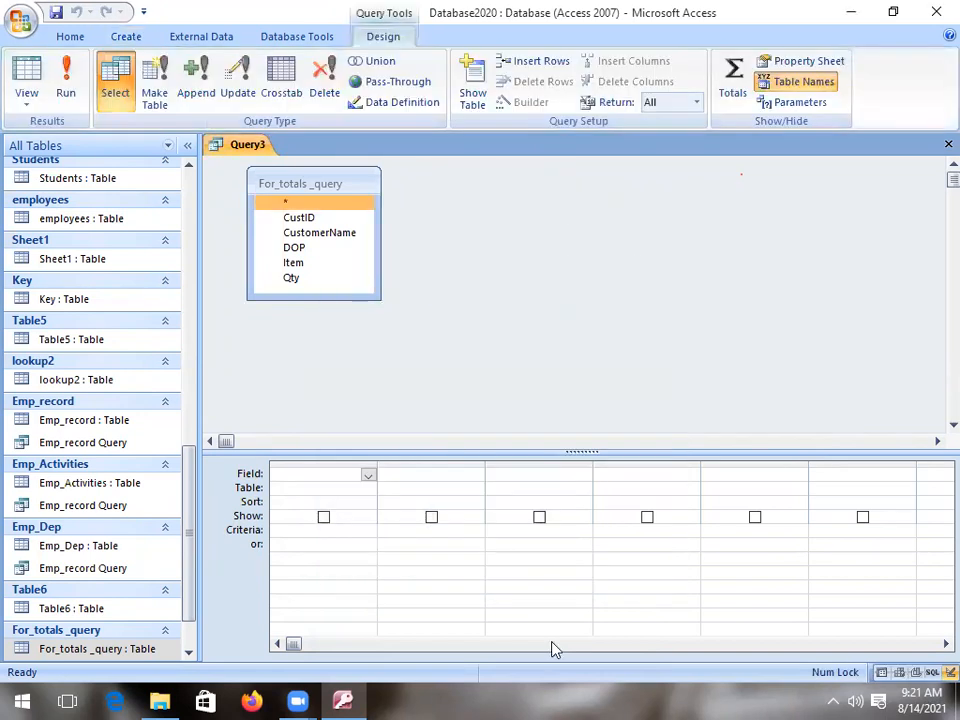
pyautogui.click(163, 340)
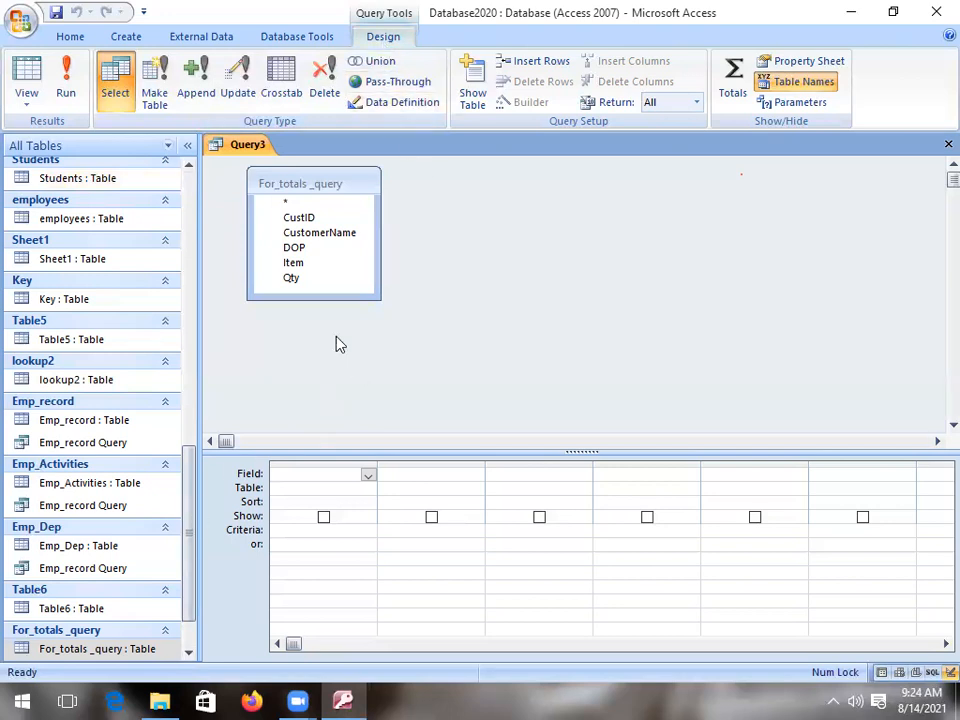
pyautogui.moveTo(350, 190); pyautogui.dragTo(386, 198)
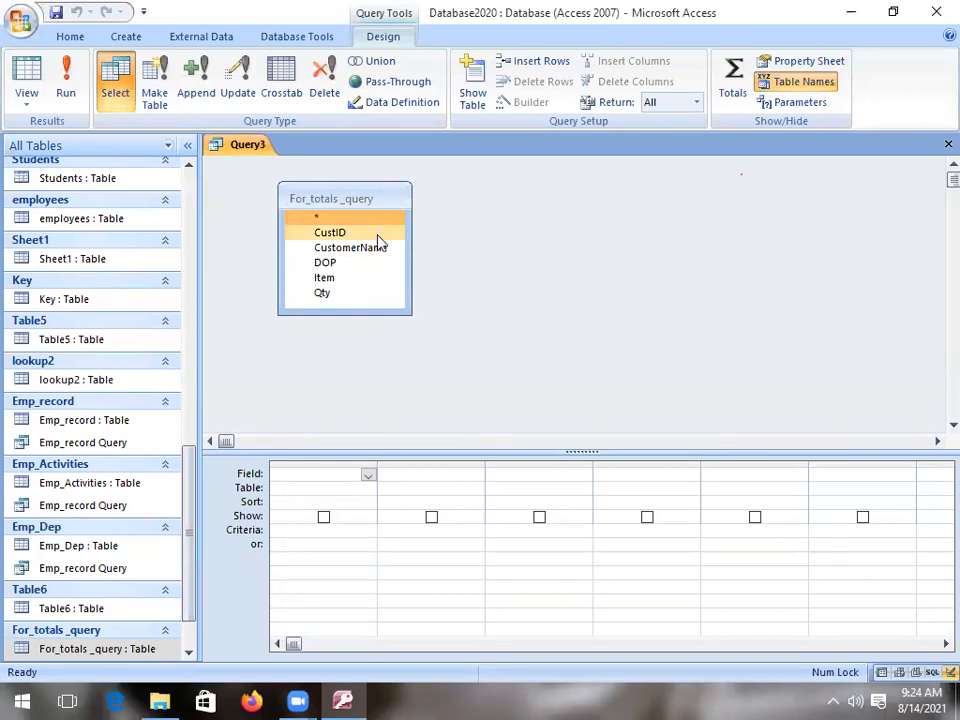
pyautogui.rightClick(482, 219)
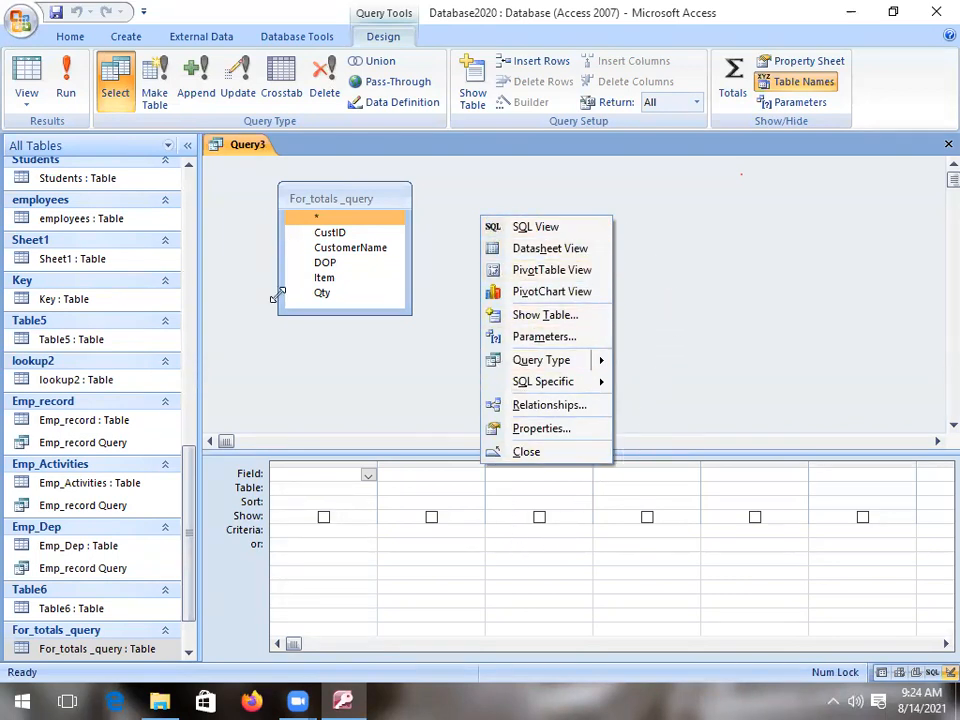
pyautogui.click(347, 392)
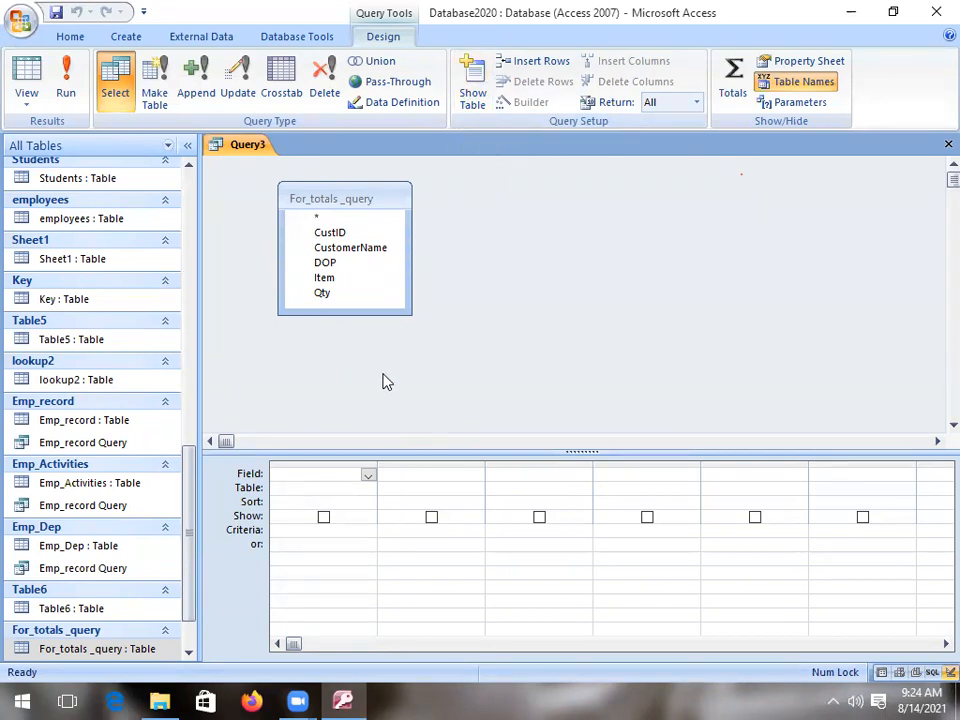
pyautogui.click(338, 222)
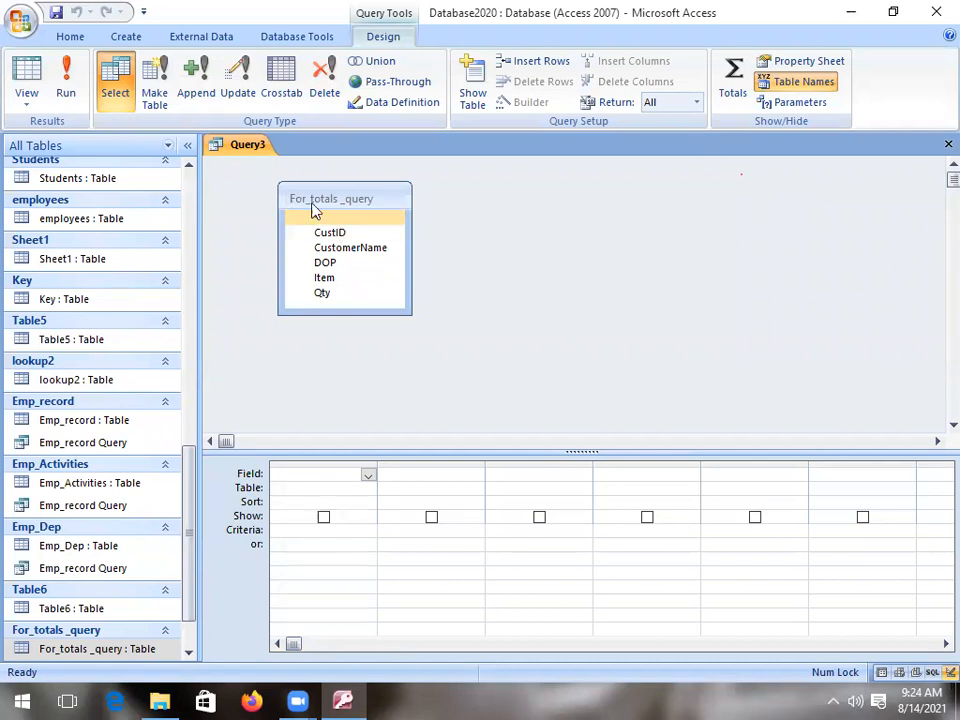
# Step: Add the Students_Details table to the query design
pyautogui.click(474, 100)
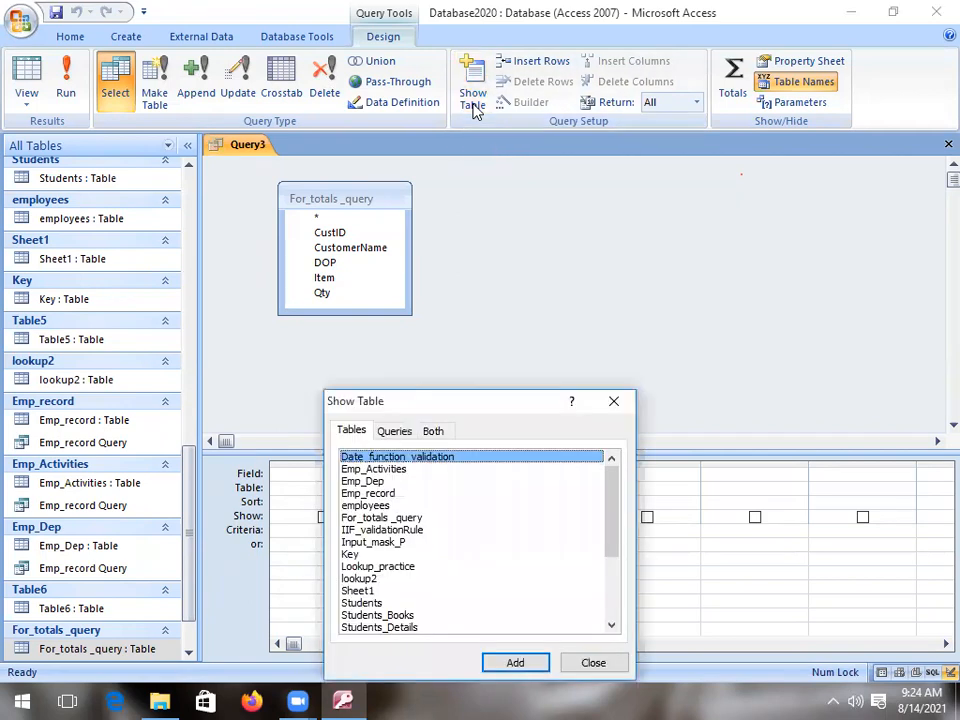
pyautogui.moveTo(441, 404); pyautogui.dragTo(652, 326)
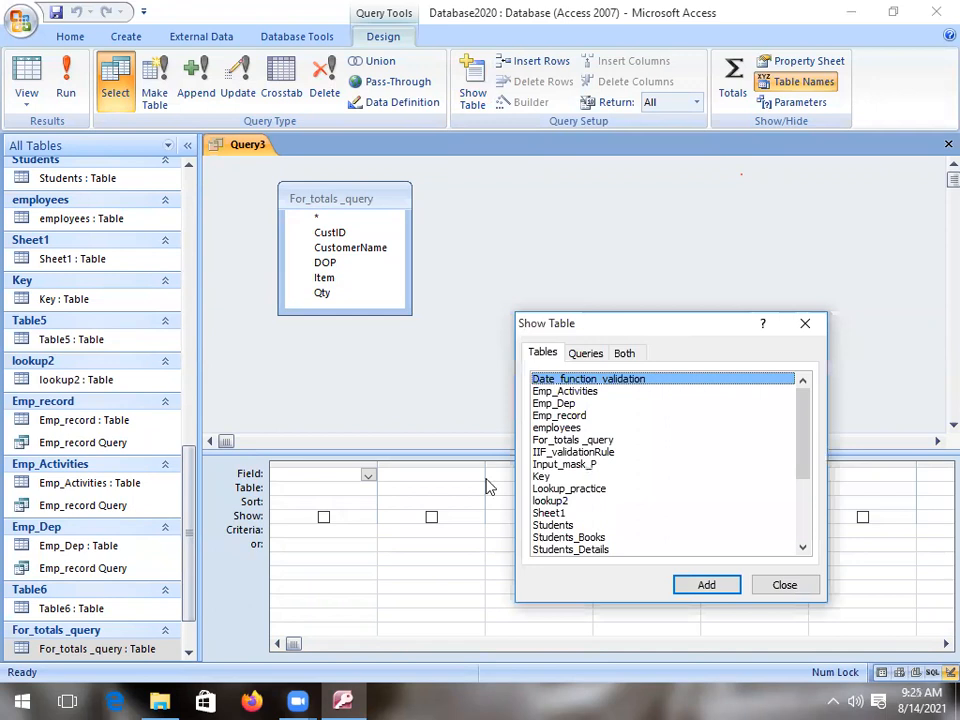
pyautogui.doubleClick(573, 550)
pyautogui.doubleClick(573, 550)
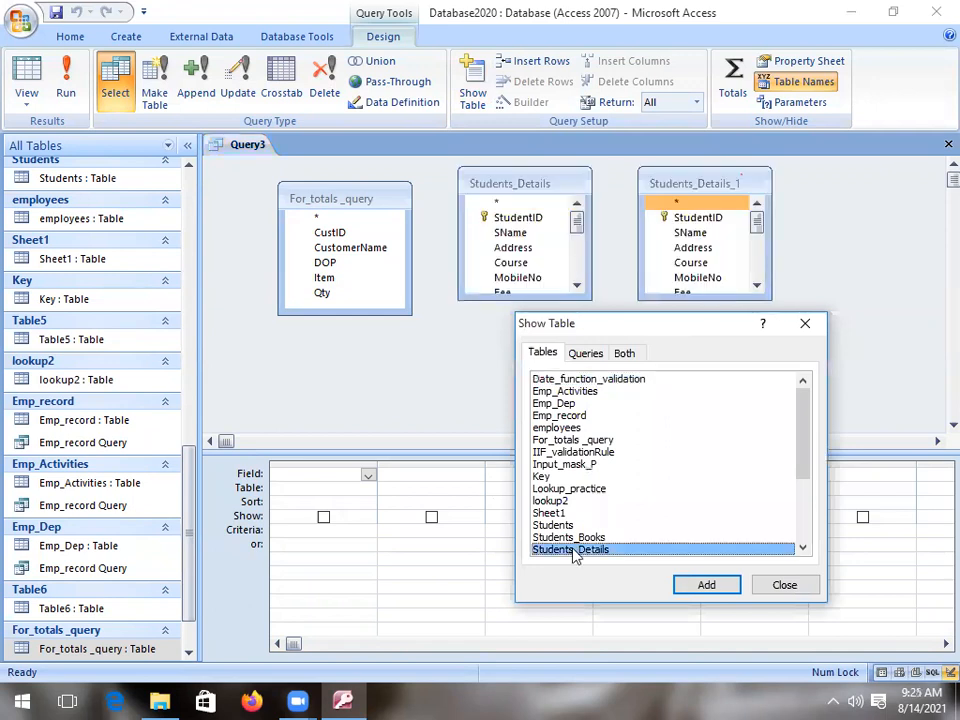
pyautogui.click(803, 324)
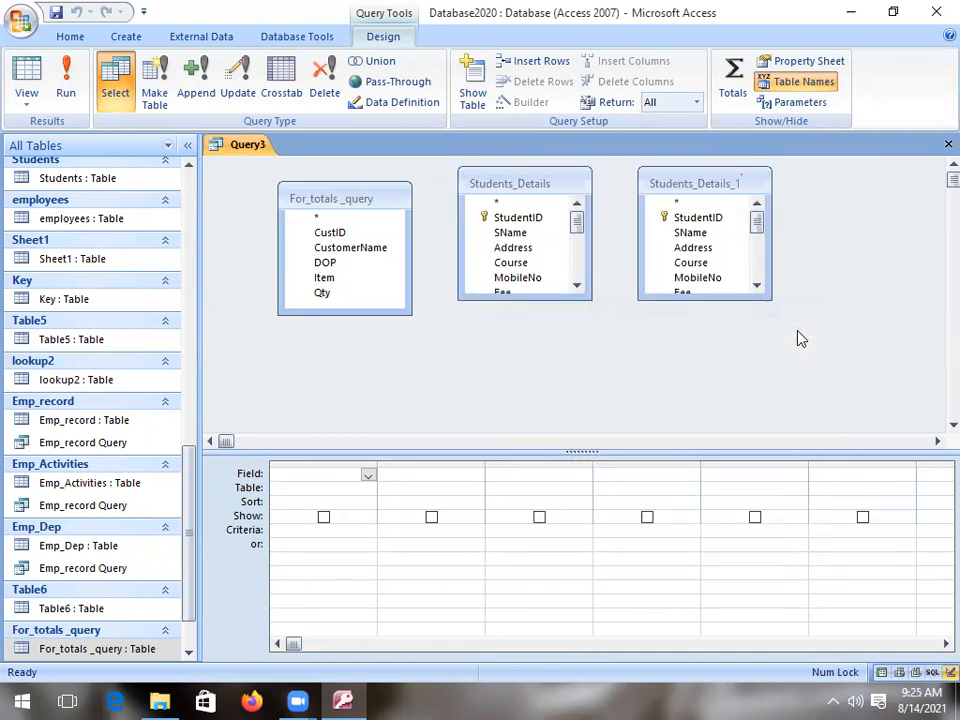
# Step: Remove the For_totals _query table and the duplicate Students_Details_1 table from the query design
pyautogui.click(386, 196)
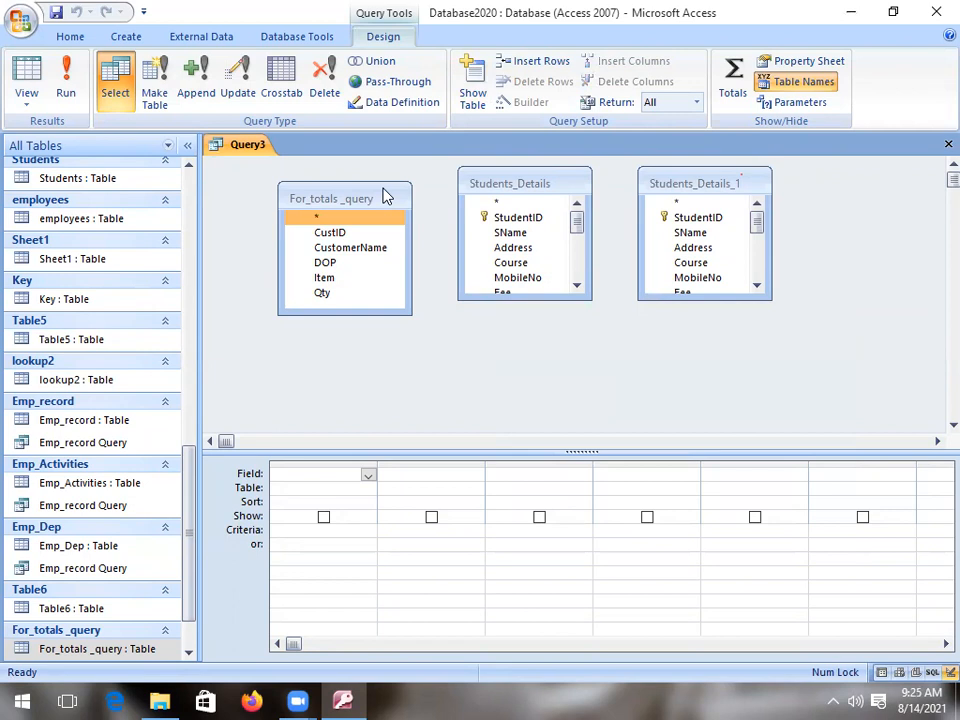
pyautogui.rightClick(386, 196)
pyautogui.click(435, 202)
pyautogui.rightClick(686, 181)
pyautogui.click(748, 187)
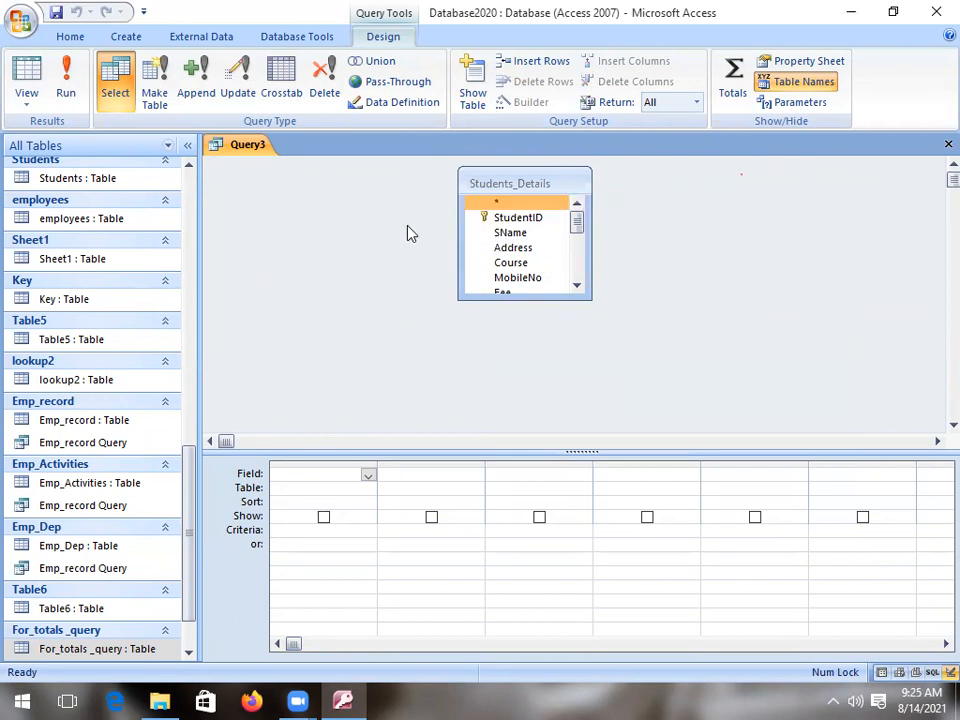
# Step: Open the Students_Details table, fill in the missing student name in the last record, save it and close the table
pyautogui.moveTo(190, 492); pyautogui.dragTo(184, 199)
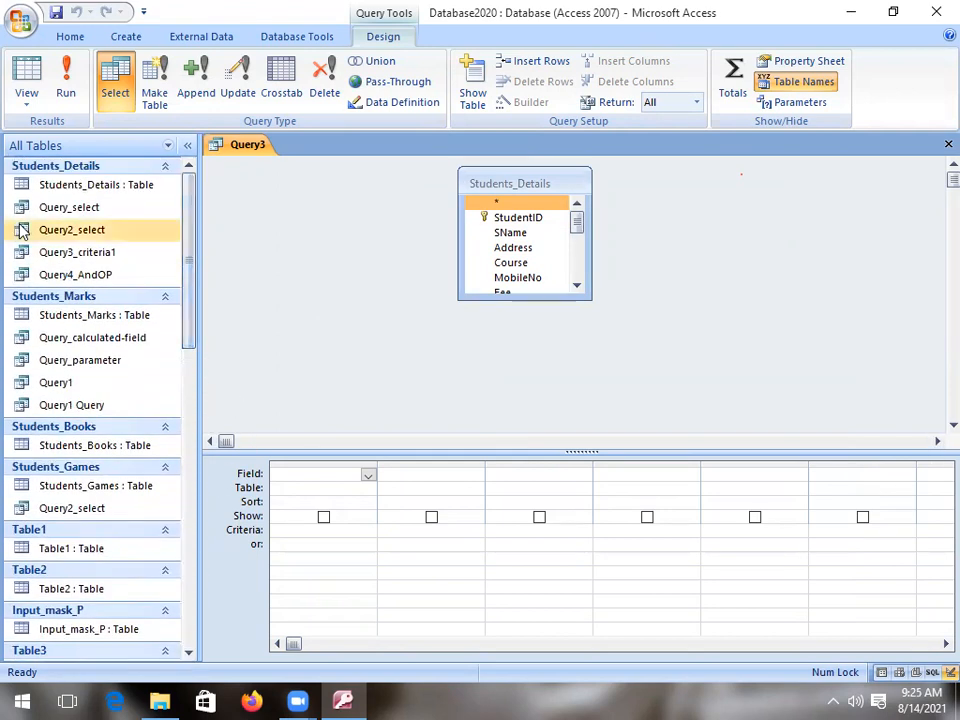
pyautogui.click(80, 188)
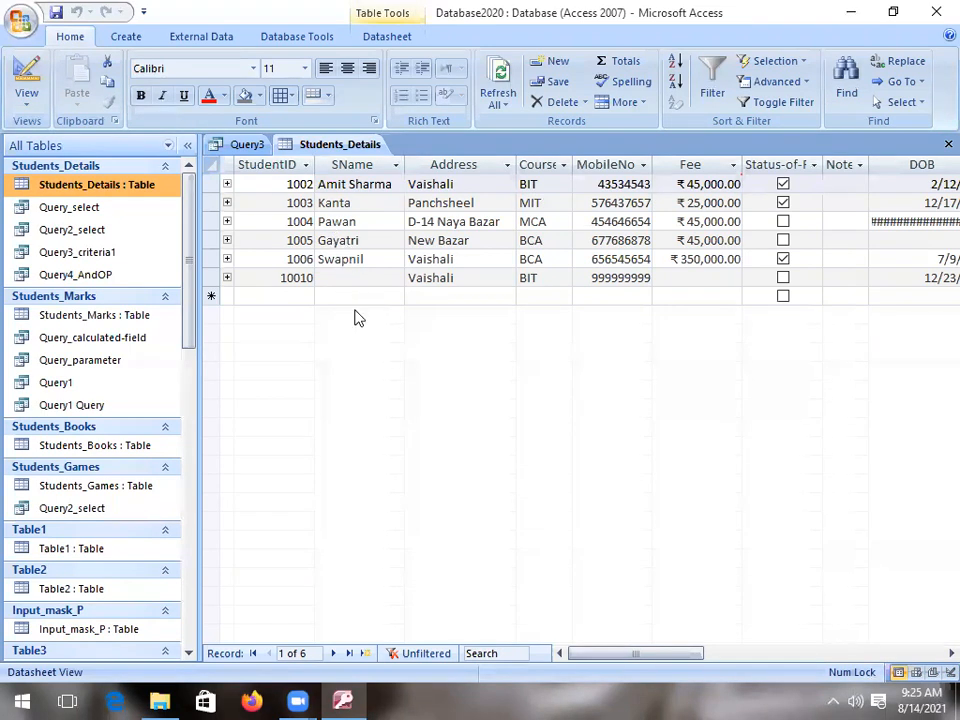
pyautogui.click(388, 281)
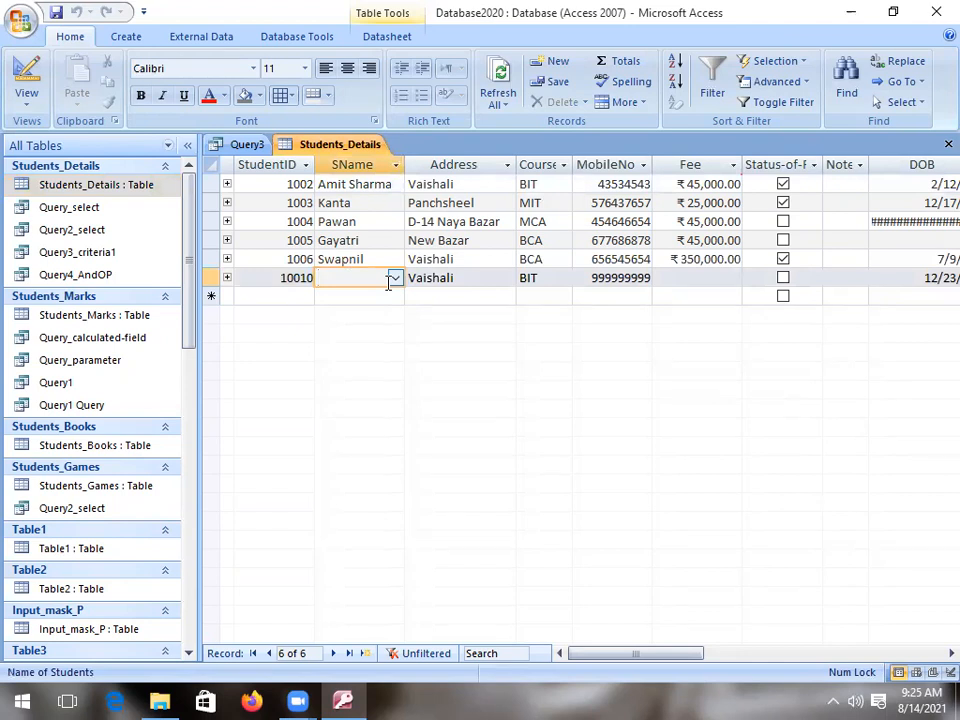
pyautogui.write('Meenakshi')
pyautogui.hotkey('ctrl', 's')
pyautogui.click(499, 295)
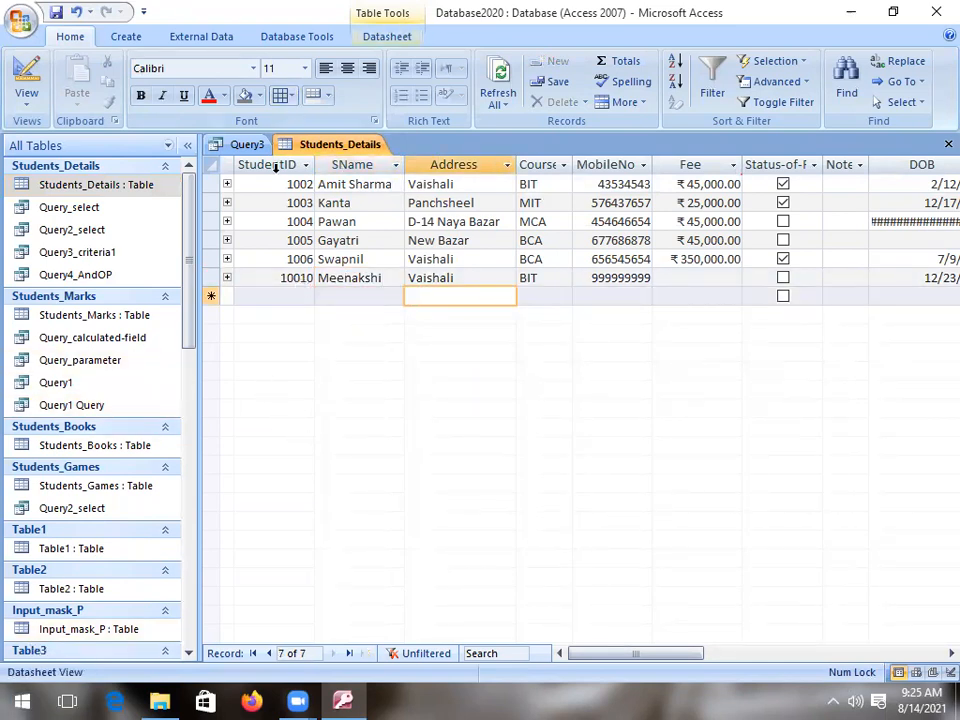
pyautogui.rightClick(322, 146)
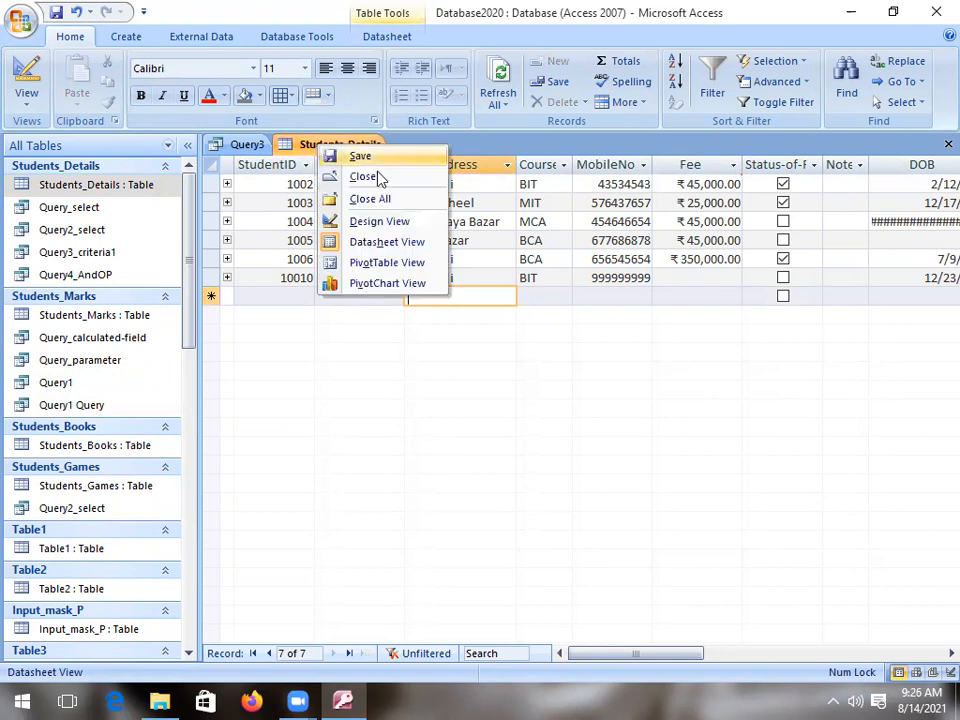
pyautogui.click(380, 178)
# Step: Reopen the Students_Details table and examine the SName entries, especially those in the first and last records
pyautogui.doubleClick(133, 188)
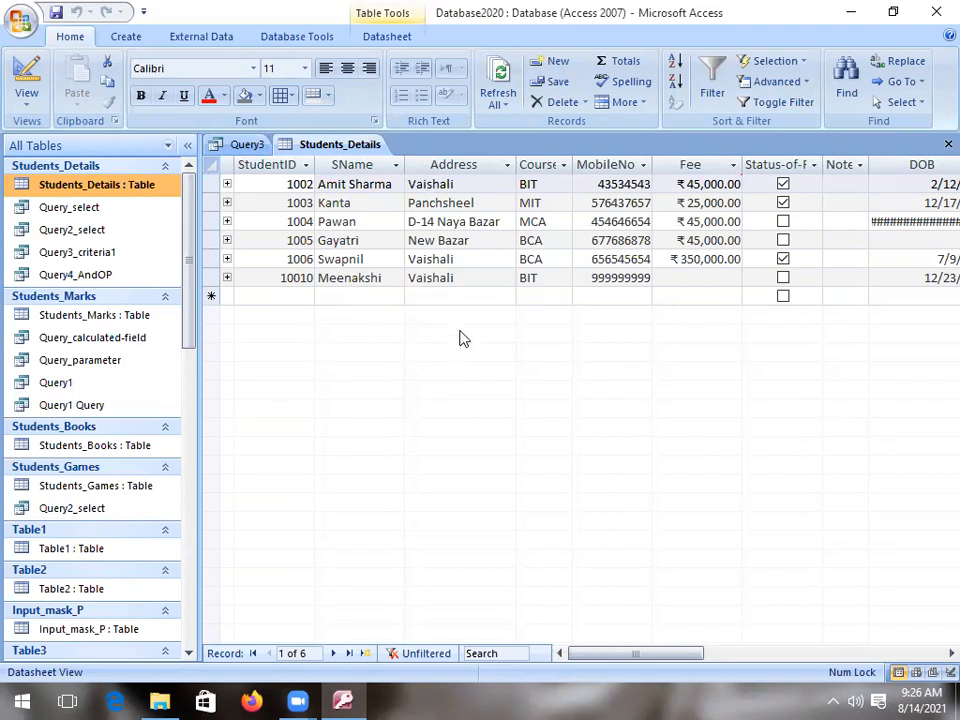
pyautogui.click(349, 276)
pyautogui.doubleClick(349, 276)
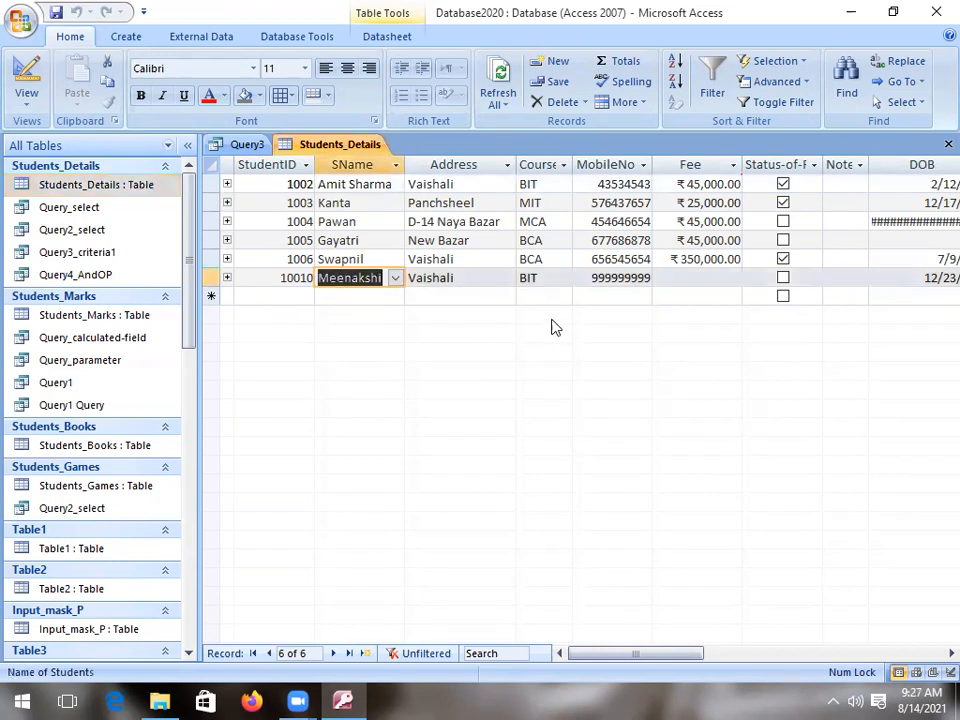
pyautogui.doubleClick(396, 222)
pyautogui.doubleClick(371, 185)
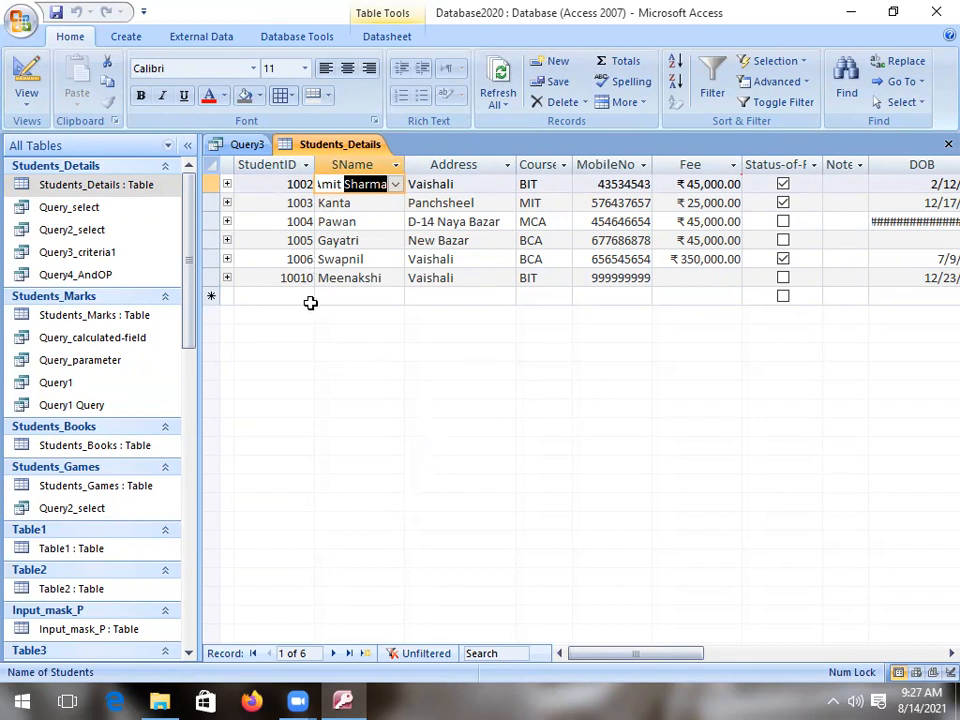
pyautogui.click(372, 278)
pyautogui.doubleClick(370, 278)
pyautogui.click(365, 278)
pyautogui.doubleClick(364, 278)
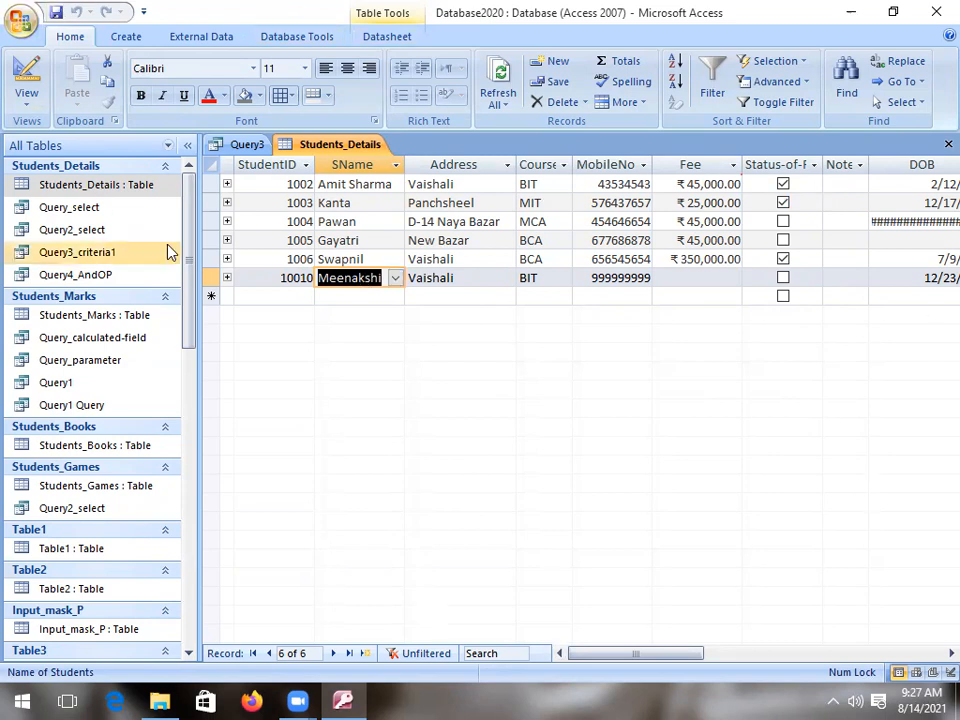
# Step: Return to the Query3 design based on Students_Details and change its query type to Update
pyautogui.click(249, 150)
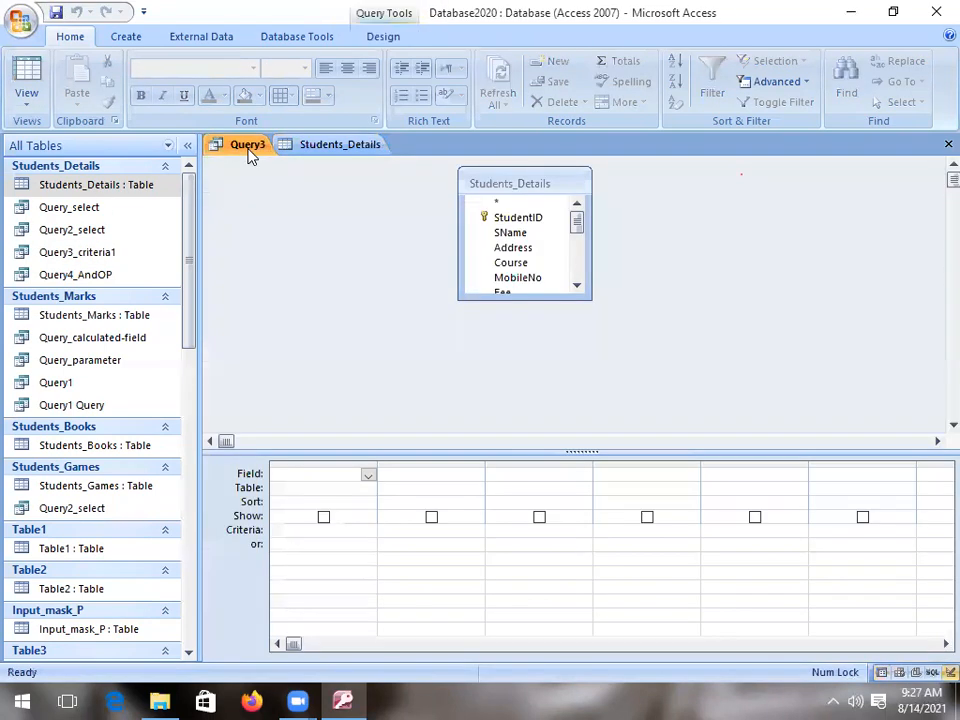
pyautogui.click(535, 232)
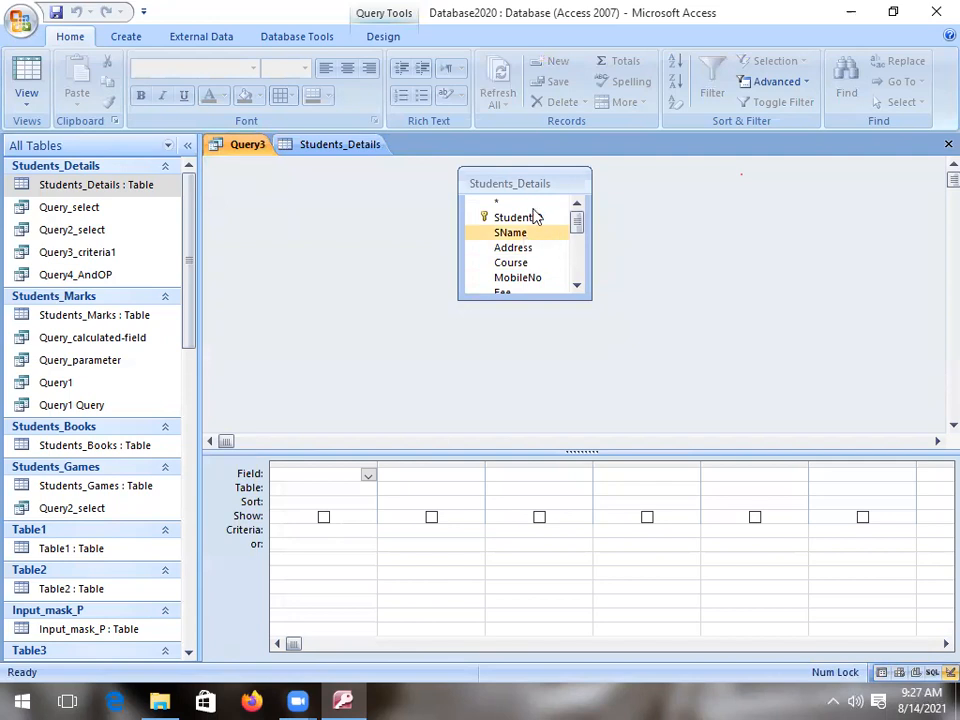
pyautogui.click(398, 37)
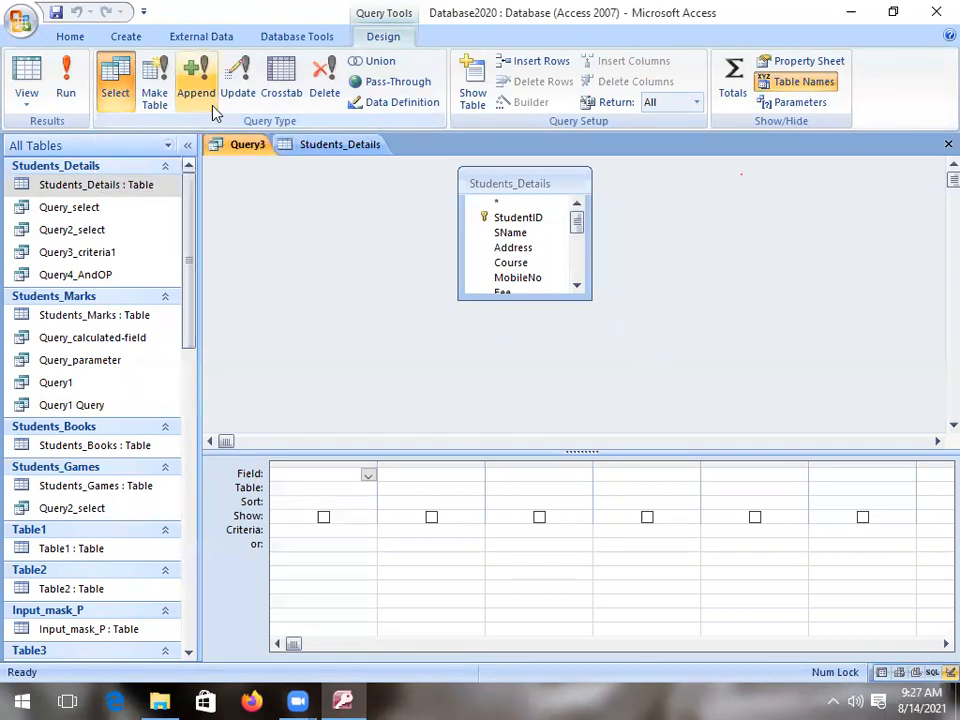
pyautogui.click(236, 85)
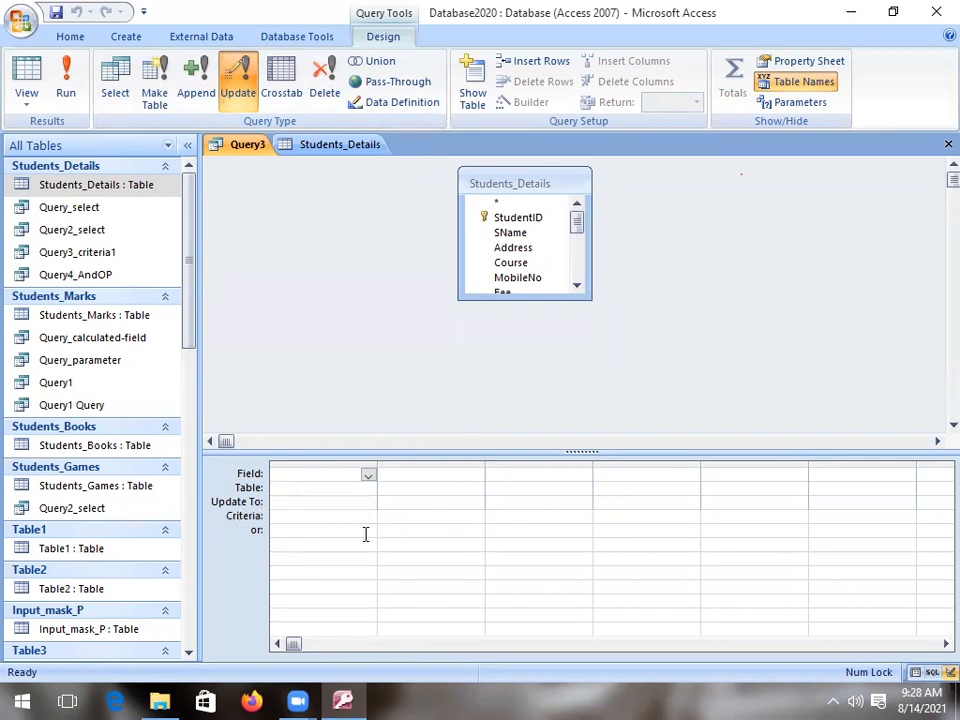
# Step: Add the SName field from Students_Details to the update query's grid, keeping only a single SName column
pyautogui.click(287, 478)
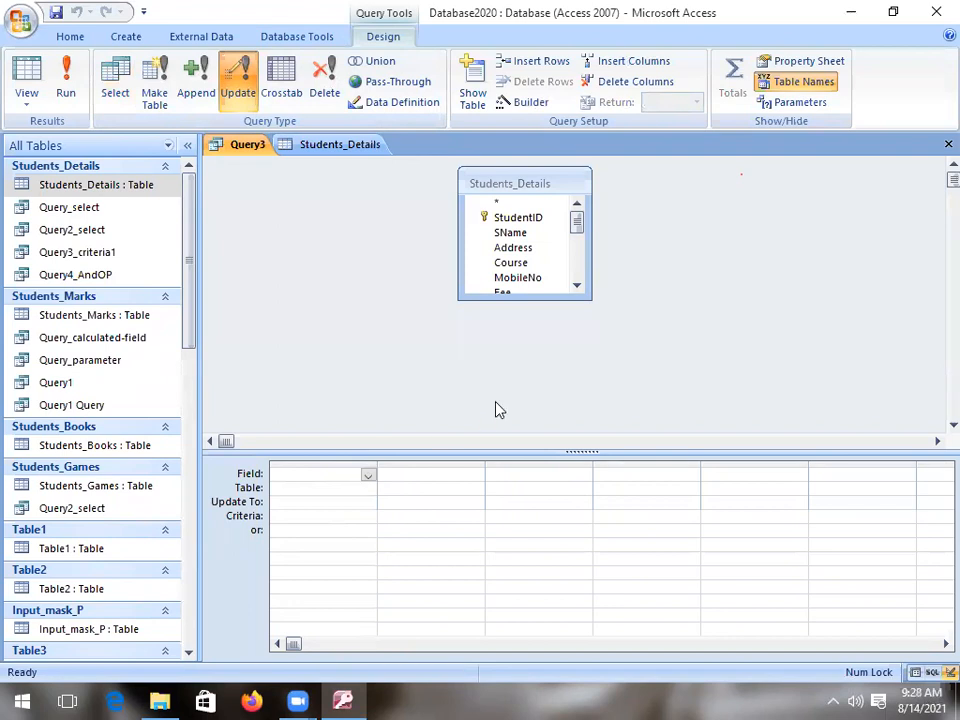
pyautogui.click(505, 232)
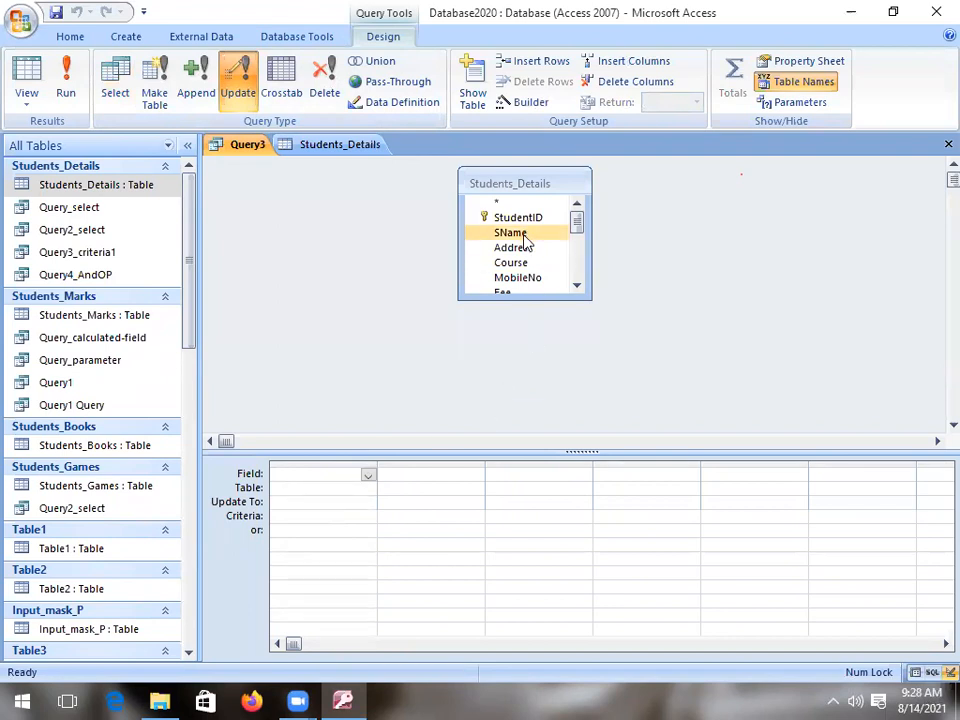
pyautogui.doubleClick(510, 232)
pyautogui.doubleClick(510, 232)
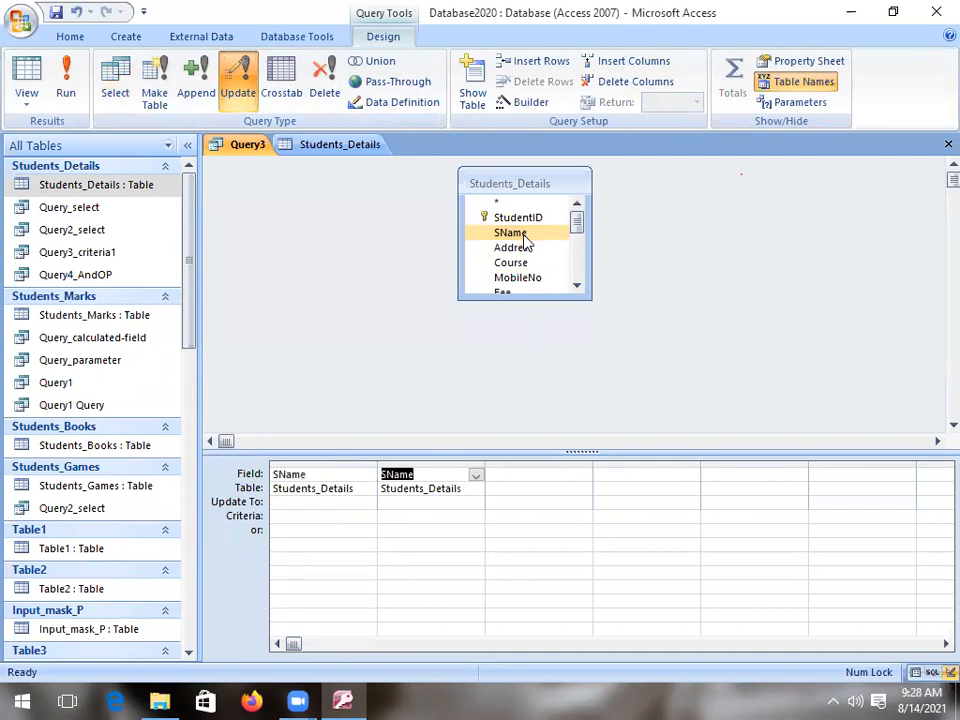
pyautogui.click(444, 462)
pyautogui.press('Delete')
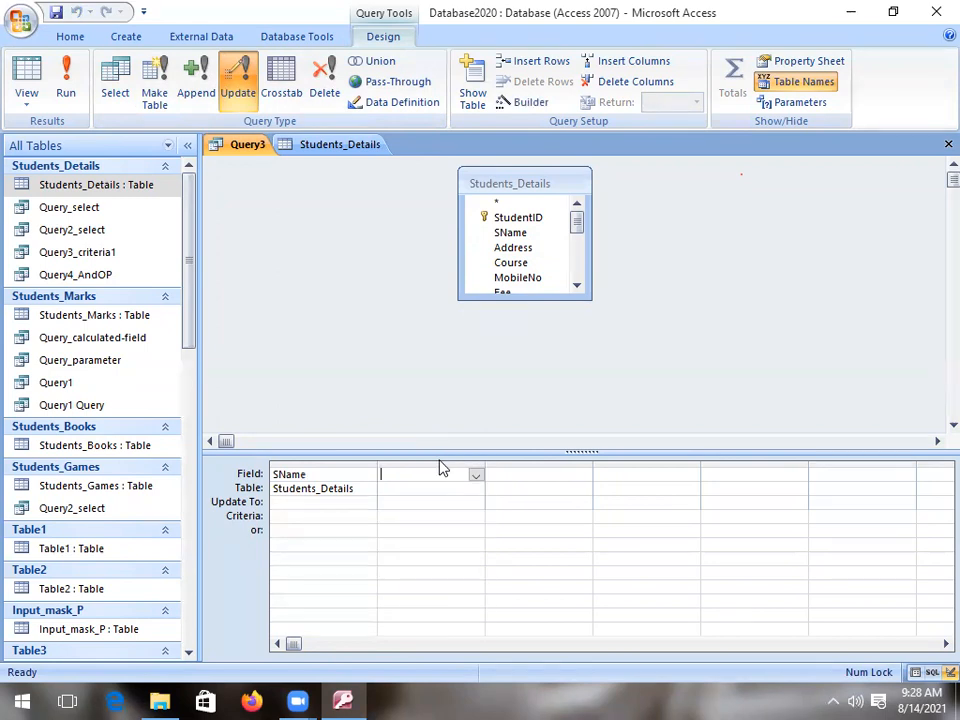
# Step: Set SName's Update To value to the student's new name spelling and its criteria to the existing spelling
pyautogui.click(283, 504)
pyautogui.write('Minakshi')
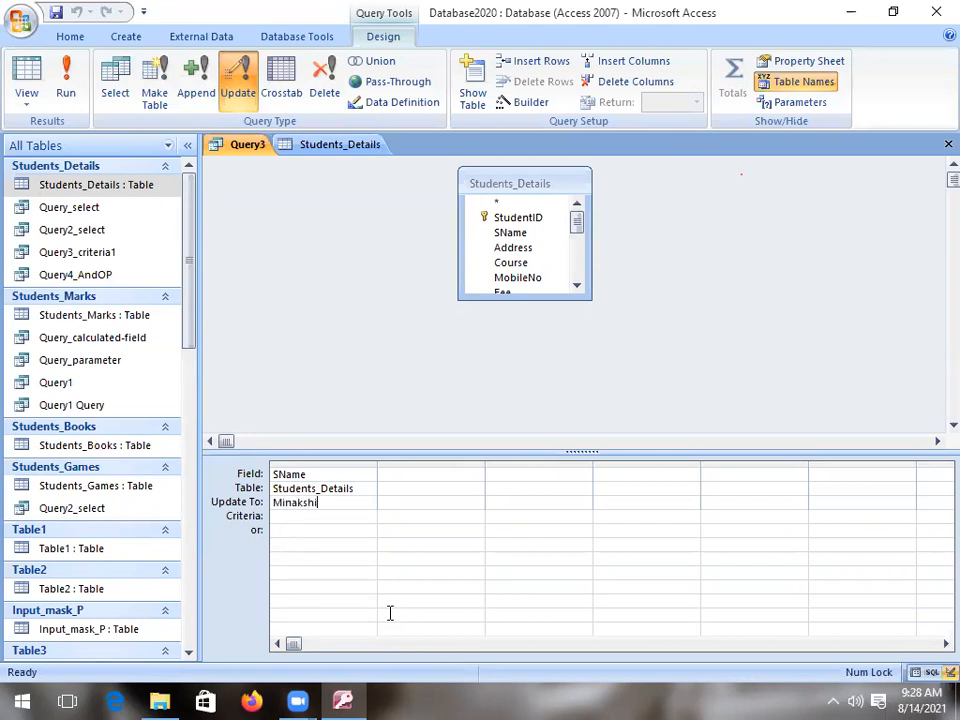
pyautogui.press('Down')
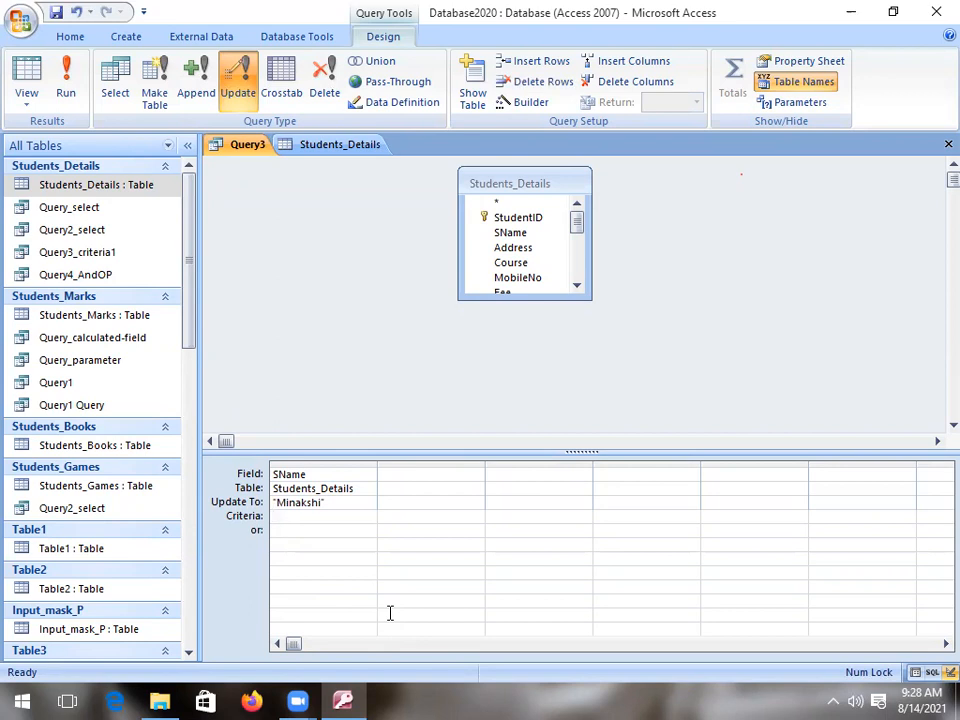
pyautogui.write('Meenakshi')
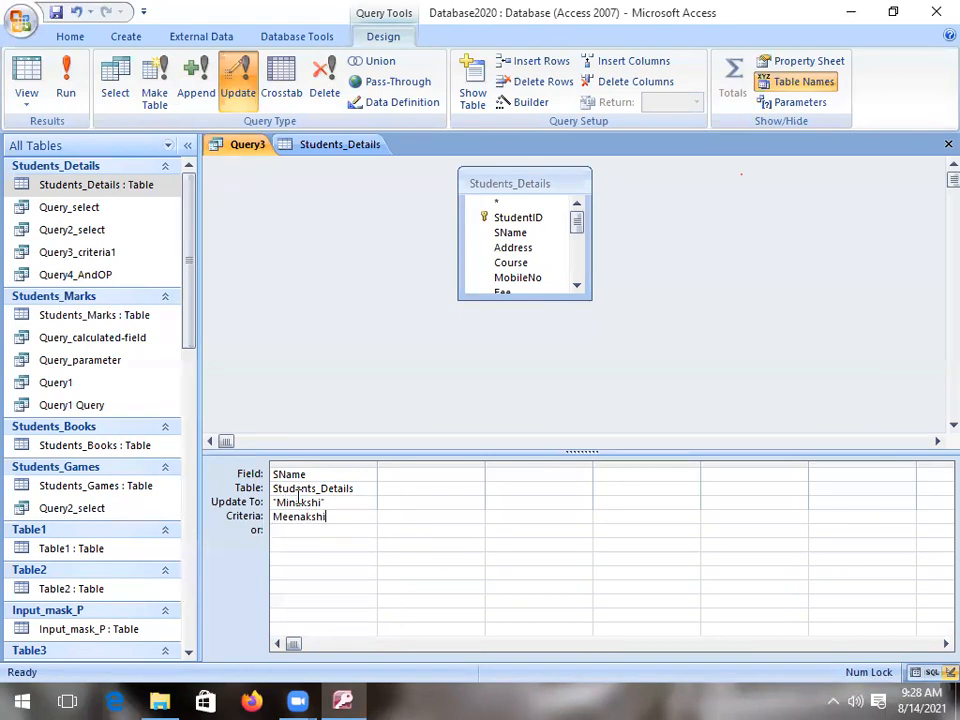
pyautogui.click(292, 530)
# Step: Save the update query under the name Query3
pyautogui.hotkey('ctrl', 's')
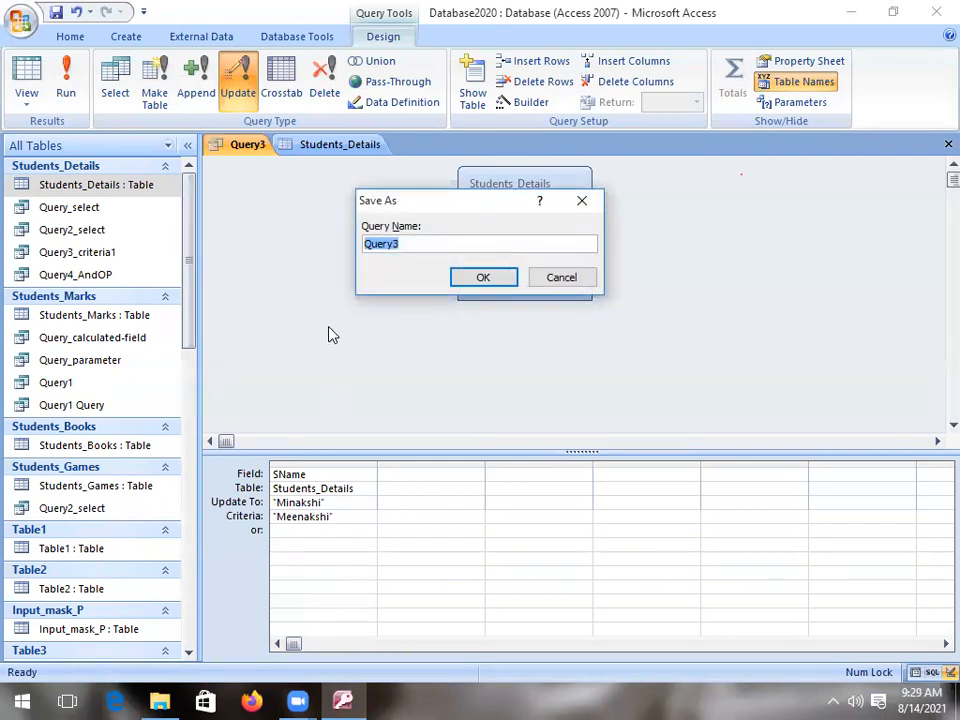
pyautogui.click(568, 280)
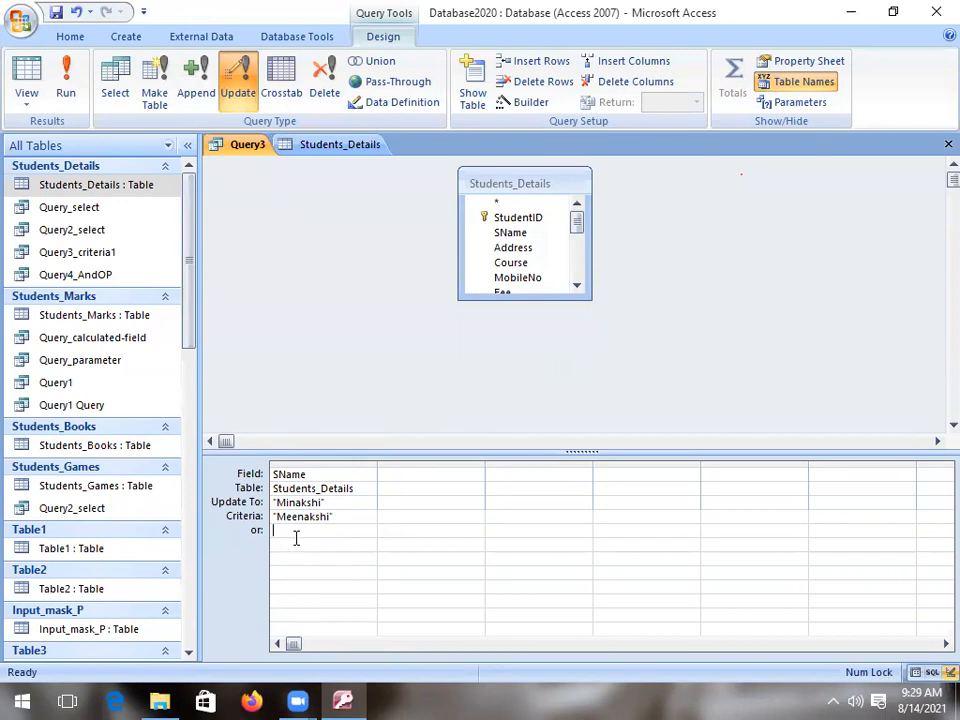
pyautogui.hotkey('ctrl', 's')
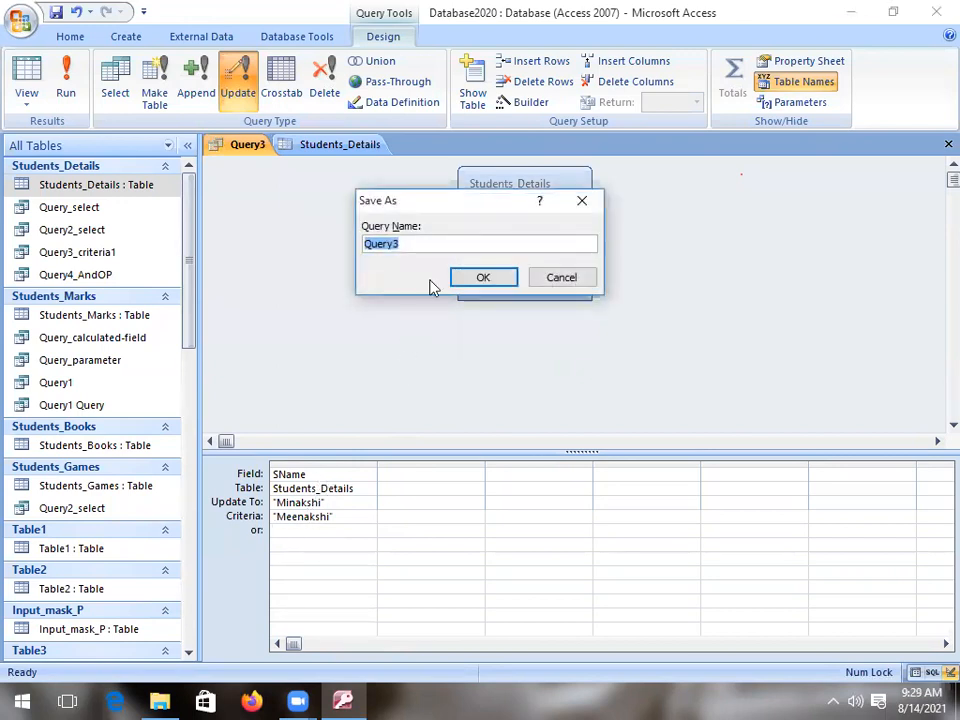
pyautogui.click(492, 281)
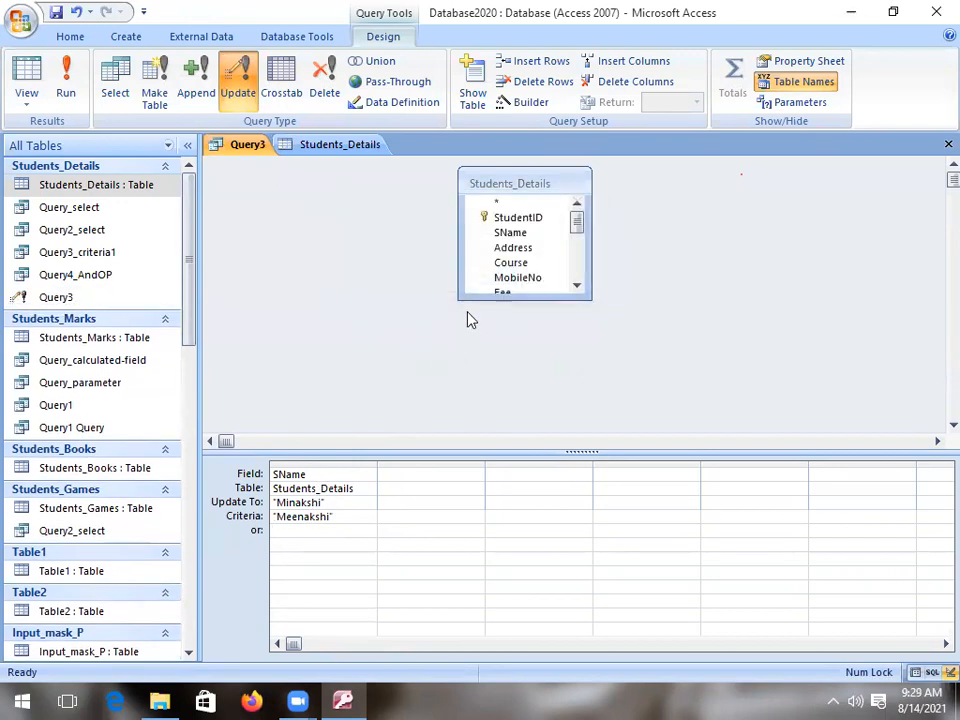
# Step: Run the update query, accept the record update, and check SName in the Students_Details table
pyautogui.click(65, 74)
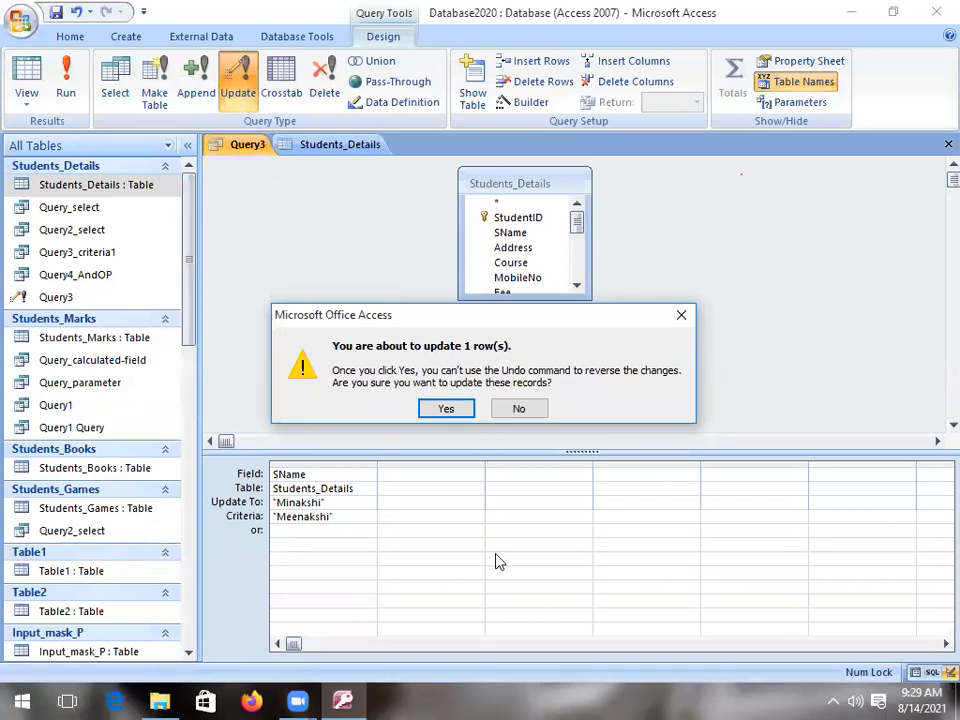
pyautogui.click(445, 409)
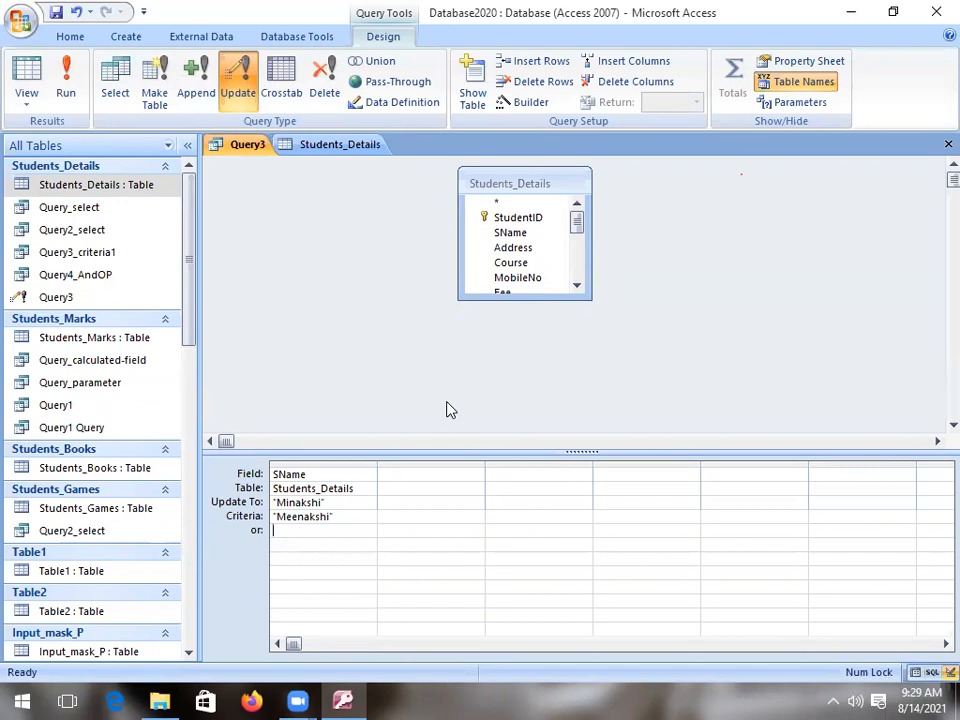
pyautogui.click(373, 150)
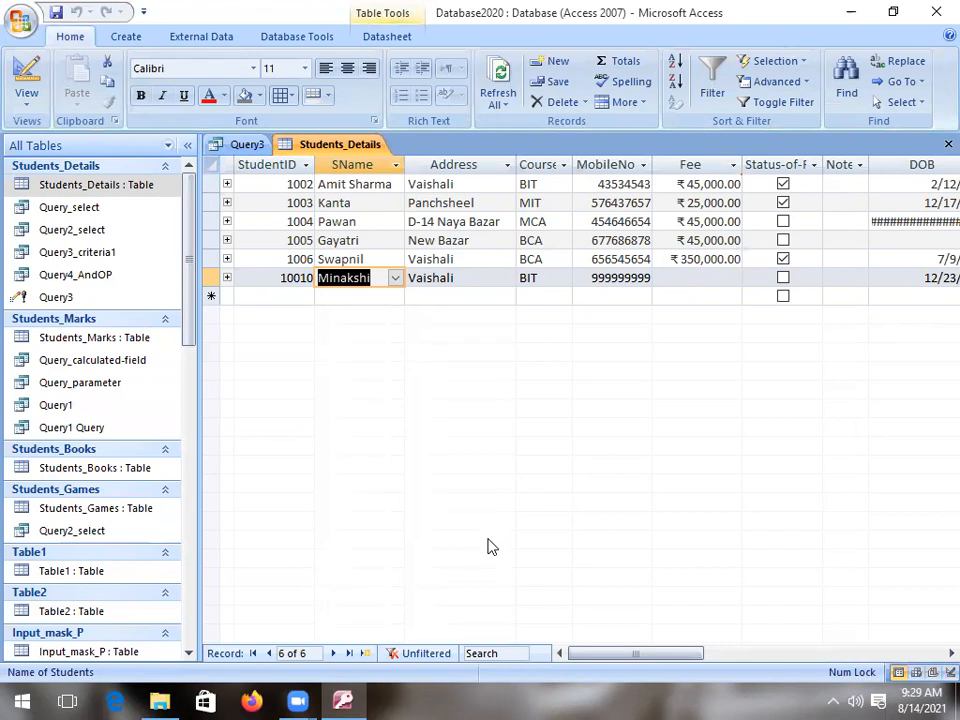
# Step: Compare Query3's Update To and Criteria entries with the SName value in the last Students_Details record
pyautogui.click(250, 145)
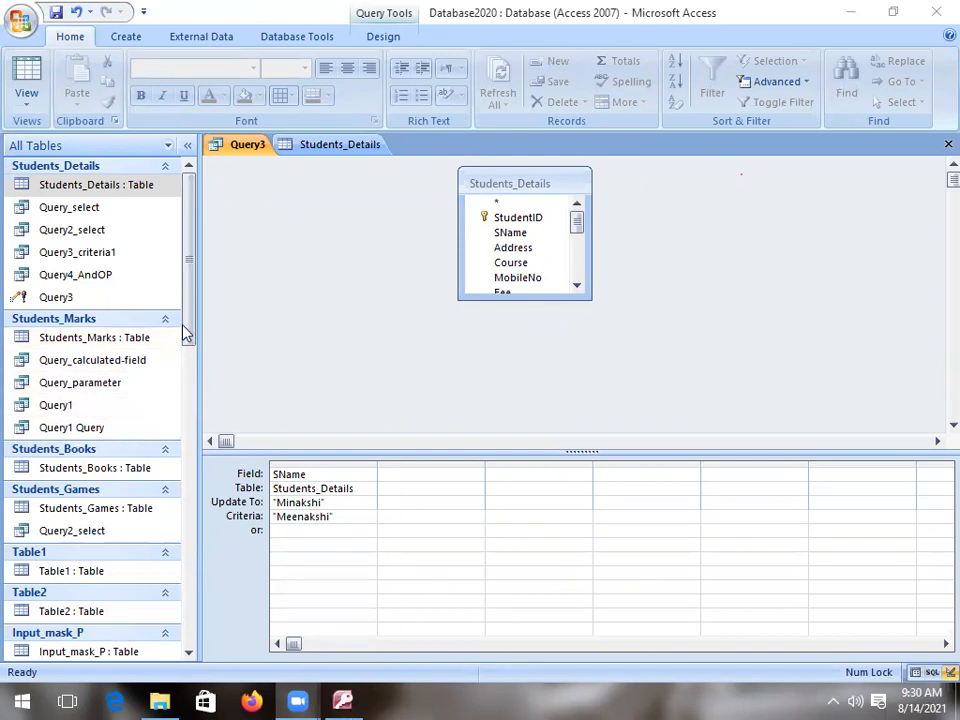
pyautogui.moveTo(191, 291); pyautogui.dragTo(210, 264)
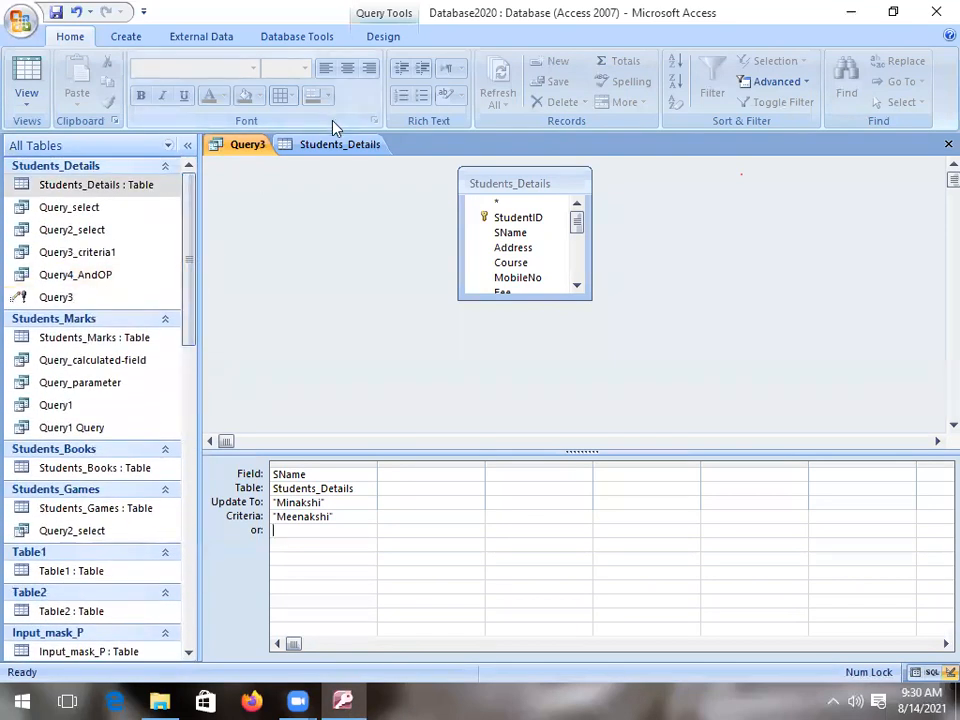
pyautogui.click(337, 146)
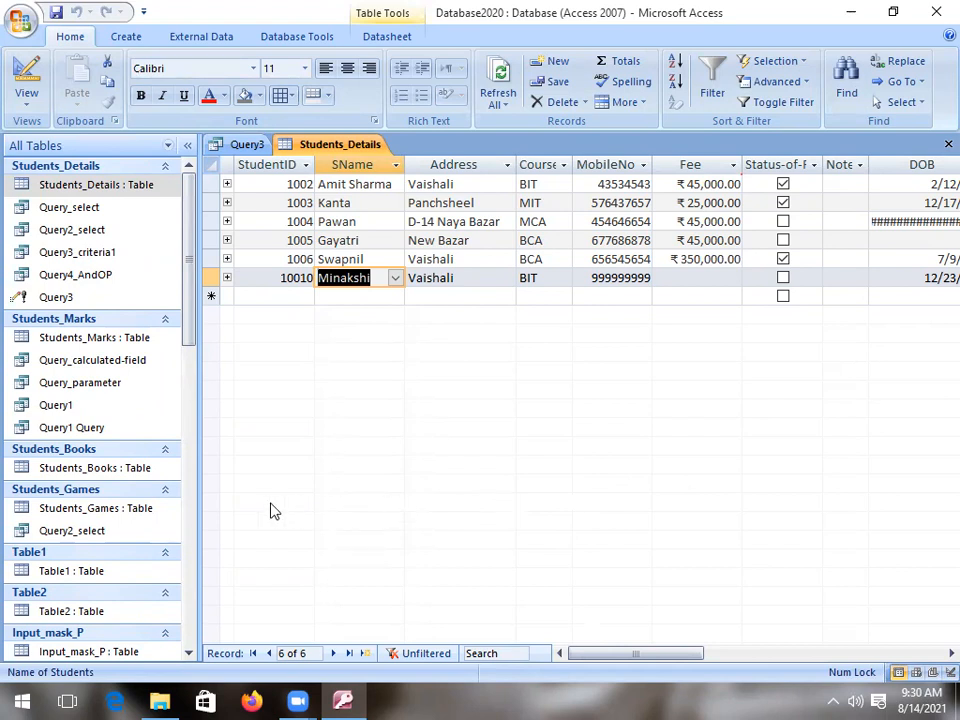
pyautogui.click(253, 145)
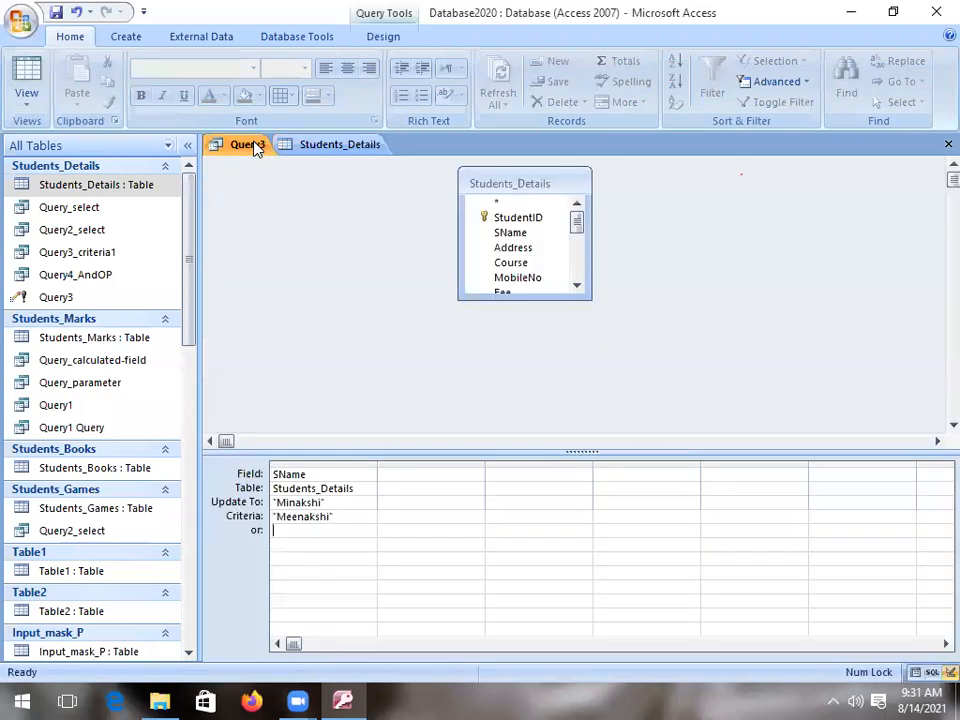
pyautogui.click(323, 148)
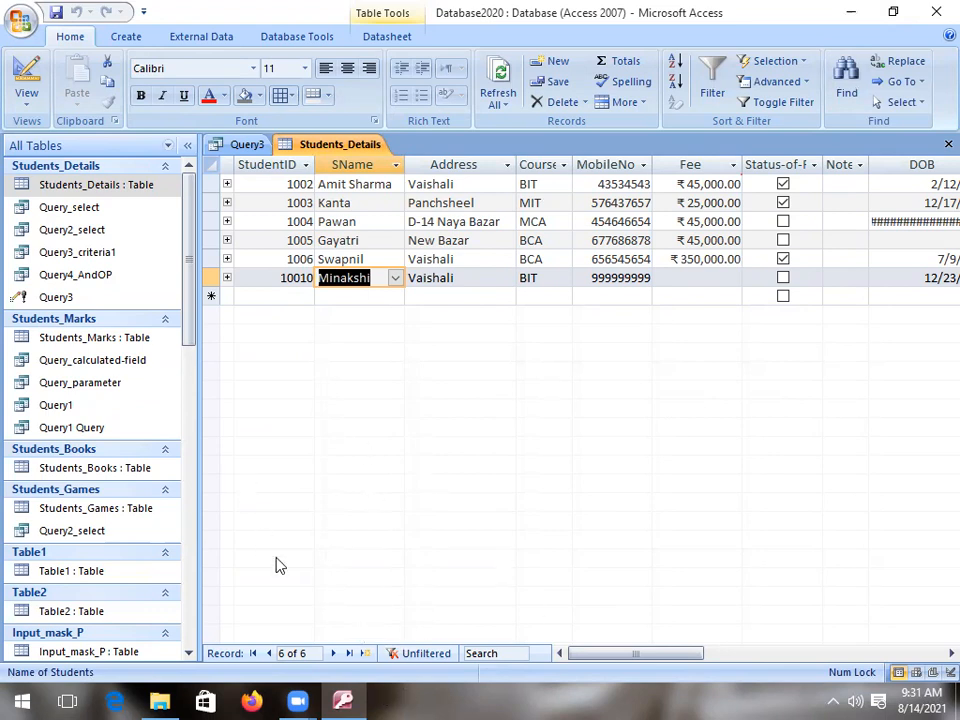
pyautogui.click(933, 697)
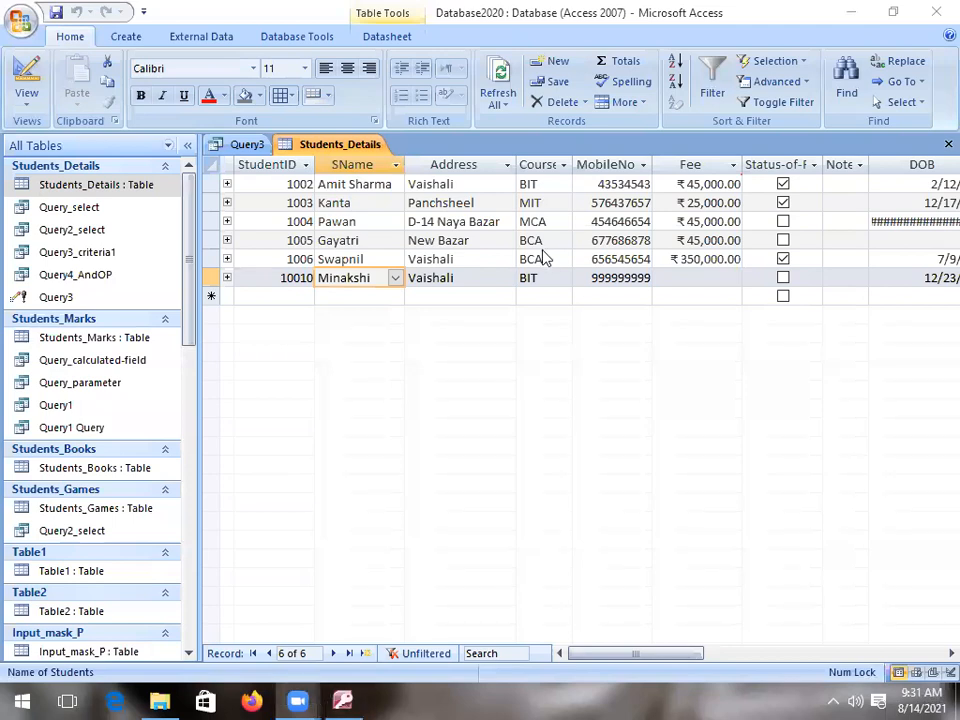